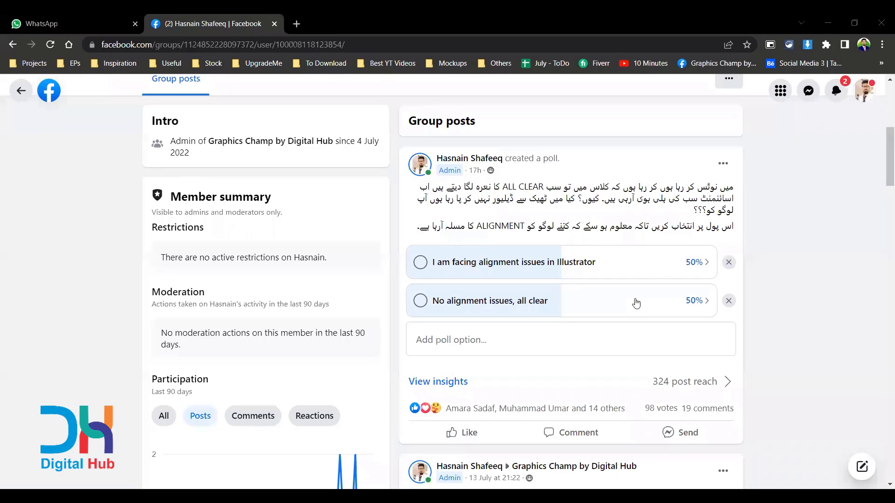
Open the comments on the poll about Illustrator alignment issues and read through the replies
{"action": "scroll", "coordinate": [636, 303], "scroll_direction": "down", "scroll_amount": 1}
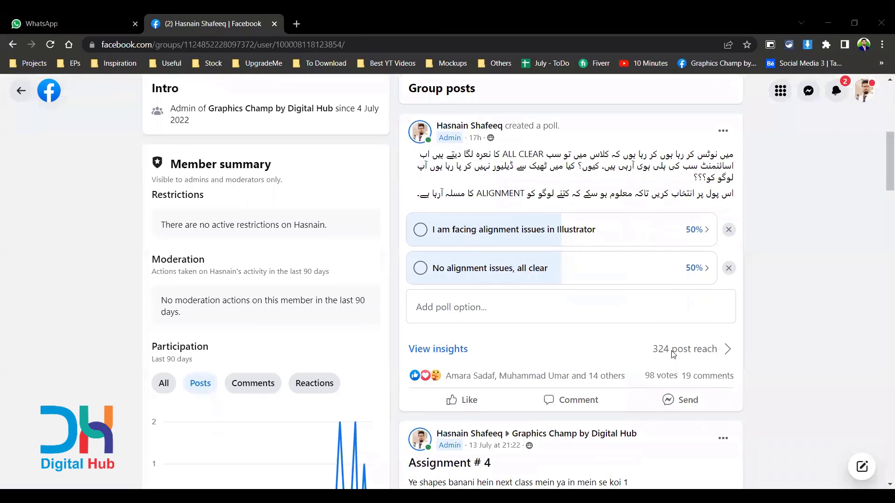
{"action": "left_click", "coordinate": [692, 375]}
{"action": "scroll", "coordinate": [691, 375], "scroll_direction": "down", "scroll_amount": 2}
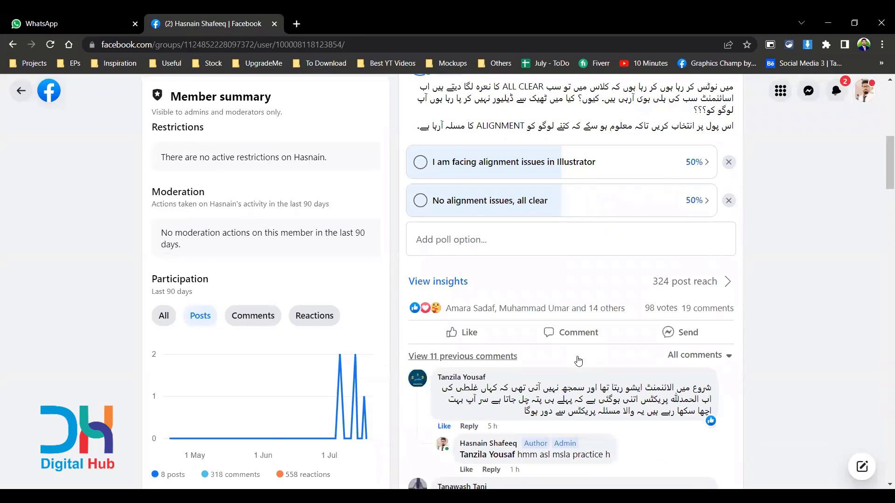
{"action": "scroll", "coordinate": [578, 361], "scroll_direction": "down", "scroll_amount": 6}
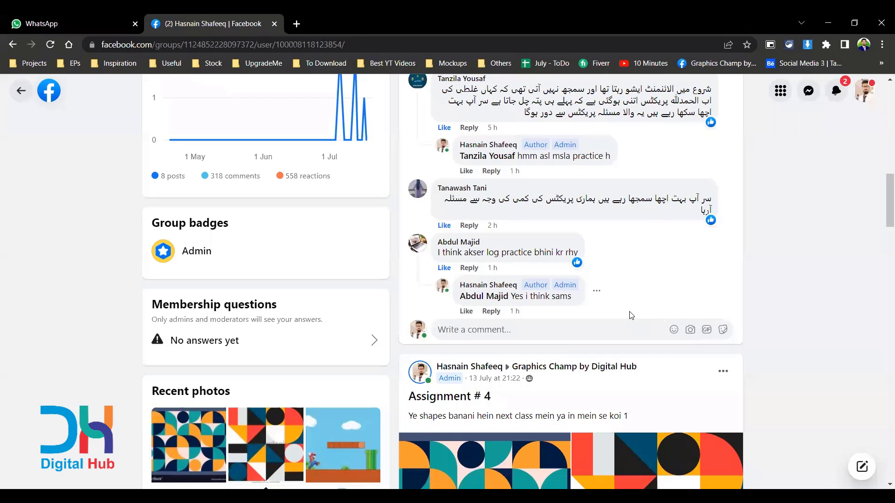
{"action": "scroll", "coordinate": [631, 316], "scroll_direction": "up", "scroll_amount": 1}
{"action": "scroll", "coordinate": [631, 316], "scroll_direction": "up", "scroll_amount": 5}
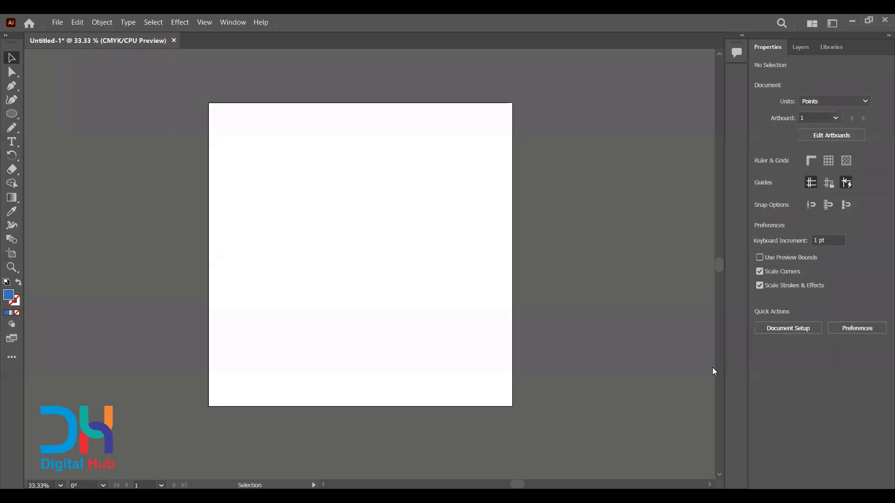
Restore the default white fill and black stroke, and draw a circle about 371 pt wide in the artboard's upper-left area
{"action": "key", "text": "d"}
{"action": "key", "text": "l"}
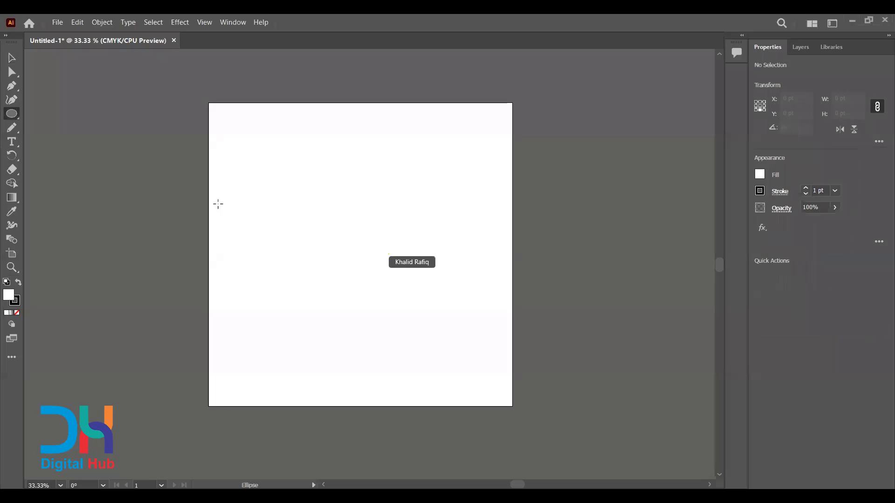
{"action": "left_click_drag", "start_coordinate": [237, 169], "coordinate": [350, 282]}
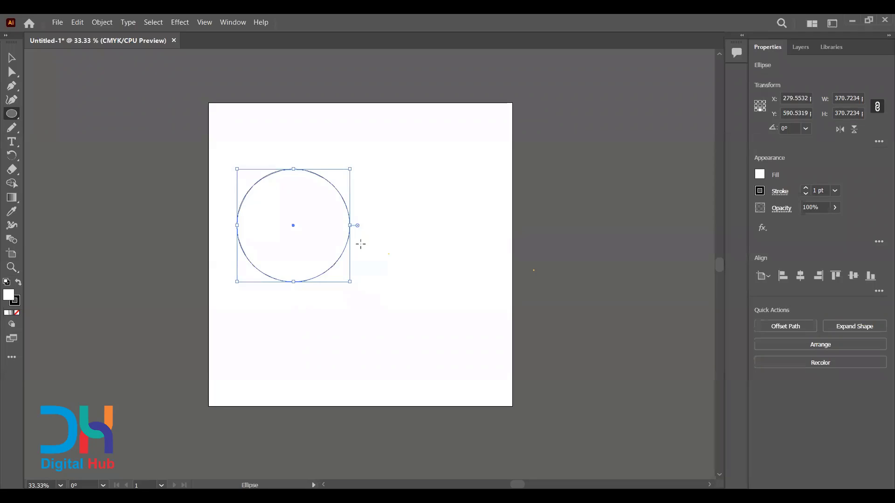
{"action": "left_click_drag", "start_coordinate": [360, 242], "coordinate": [485, 293]}
{"action": "key", "text": "ctrl+z"}
{"action": "key", "text": "v"}
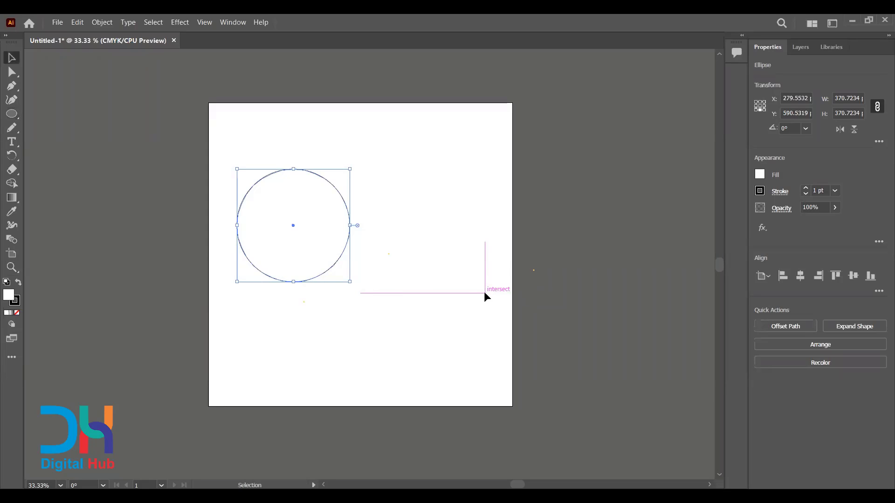
{"action": "key", "text": "l"}
Duplicate the circle horizontally, placing the copy level with the original at about X 742 pt
{"action": "key", "text": "v"}
{"action": "left_click_drag", "start_coordinate": [291, 238], "coordinate": [428, 232]}
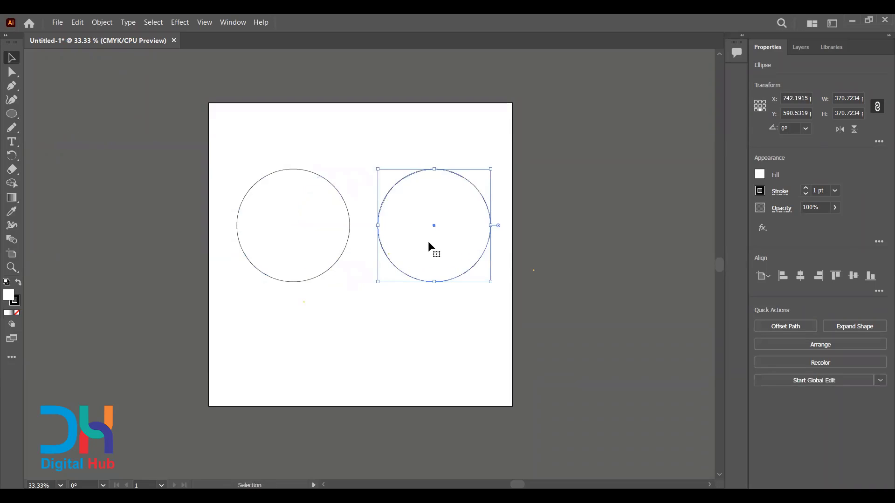
{"action": "left_click", "coordinate": [458, 332]}
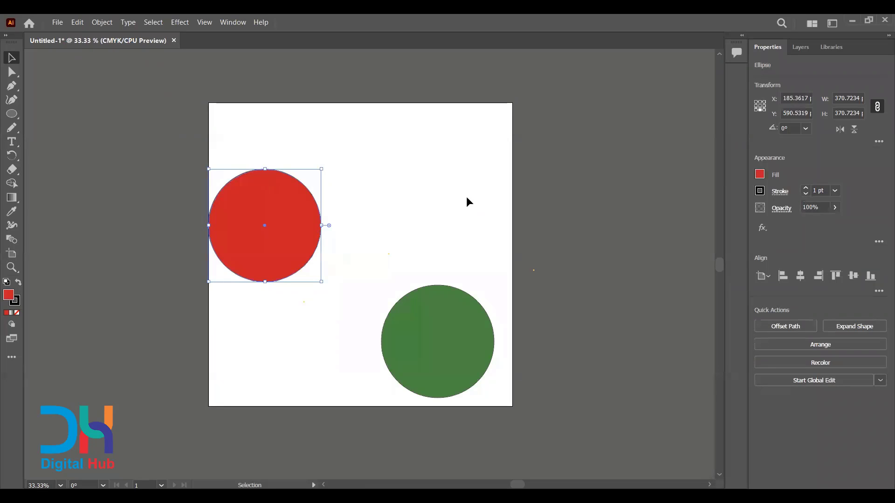
Try aligning the red circle to the artboard's top and bottom edges, and undo the trial alignments
{"action": "key", "text": "ctrl+z"}
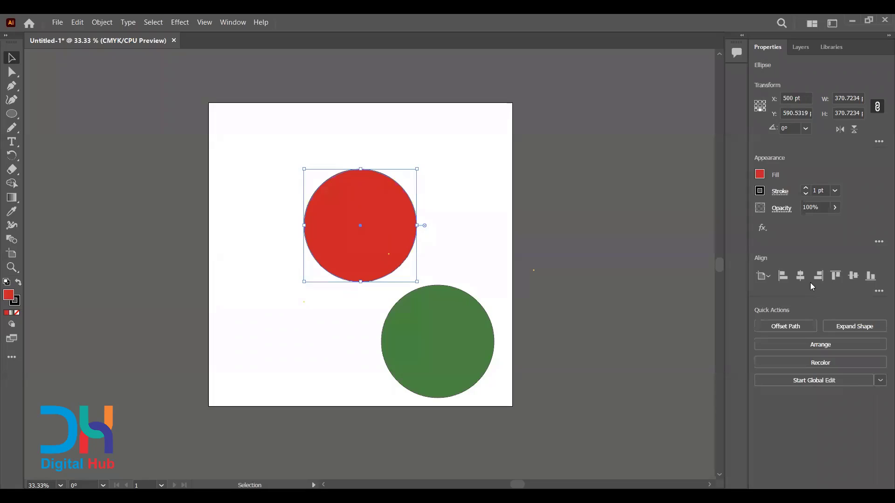
{"action": "left_click", "coordinate": [834, 276]}
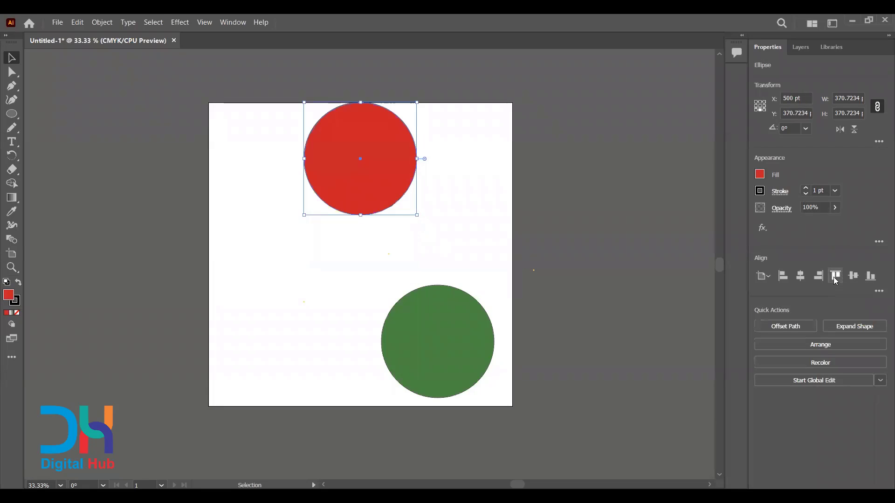
{"action": "left_click", "coordinate": [869, 276]}
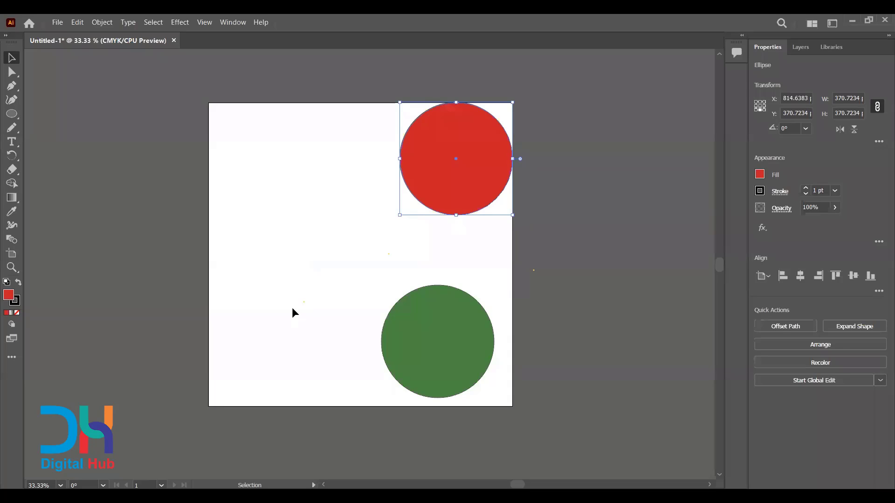
{"action": "key", "text": "ctrl+z"}
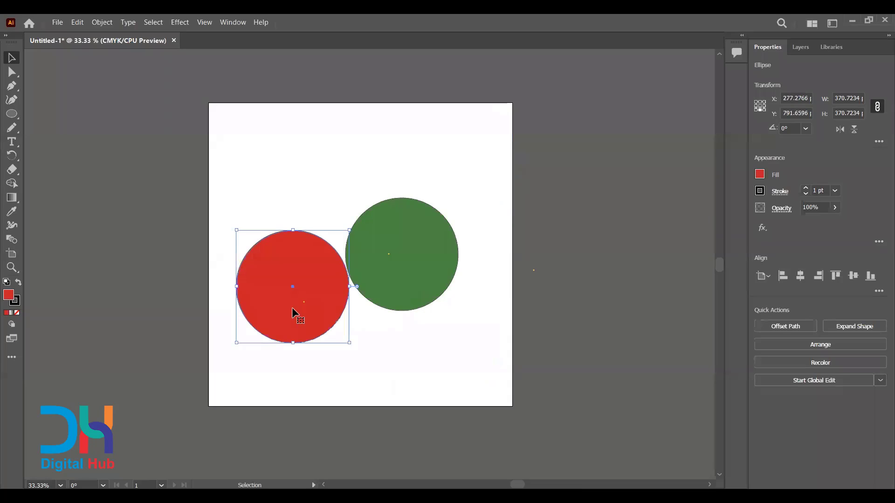
Delete both circles from the artboard and switch to the Rectangle tool
{"action": "key", "text": "ctrl+a"}
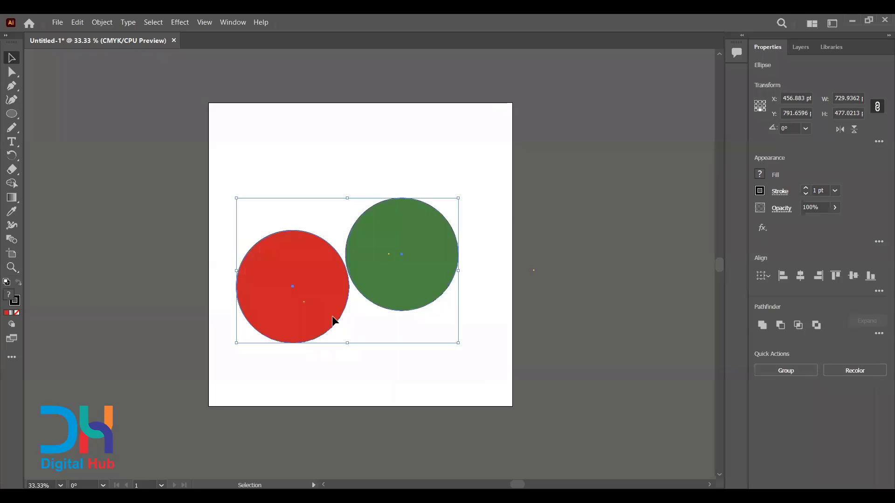
{"action": "key", "text": "Delete"}
{"action": "key", "text": "m"}
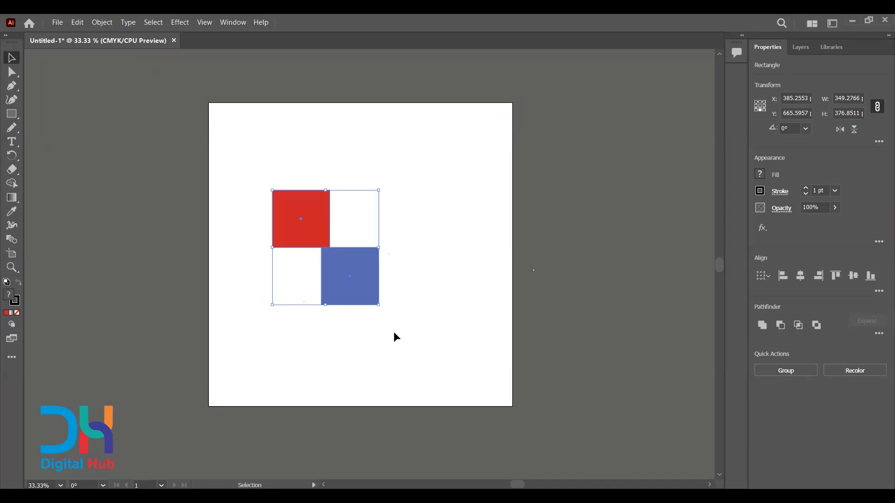
Undo the trial alignments of the red and blue squares
{"action": "key", "text": "ctrl+z"}
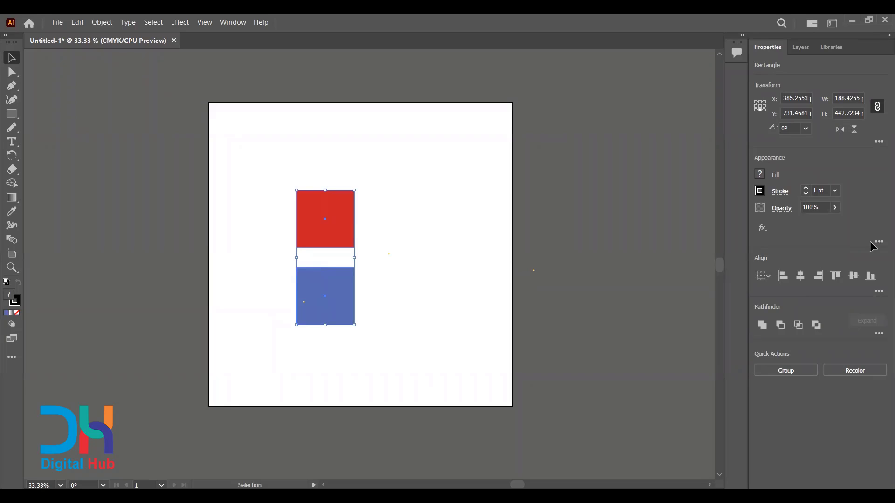
{"action": "left_click", "coordinate": [460, 352]}
{"action": "key", "text": "ctrl+z"}
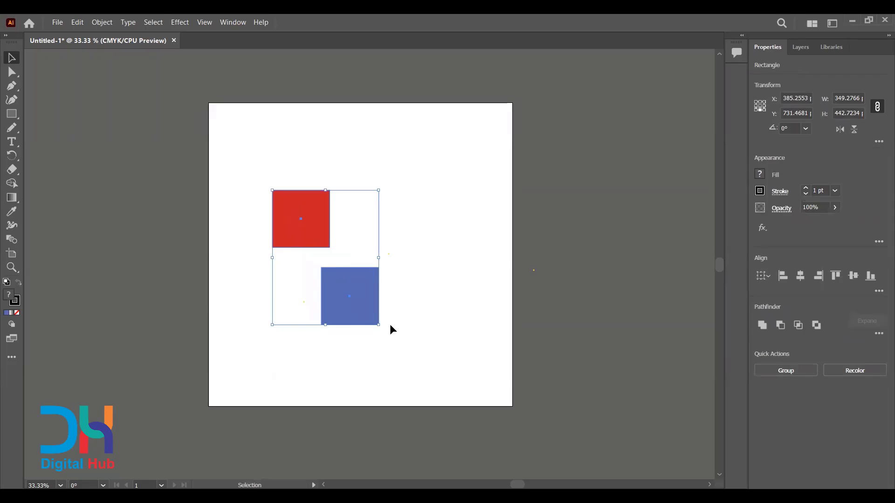
{"action": "key", "text": "ctrl+z"}
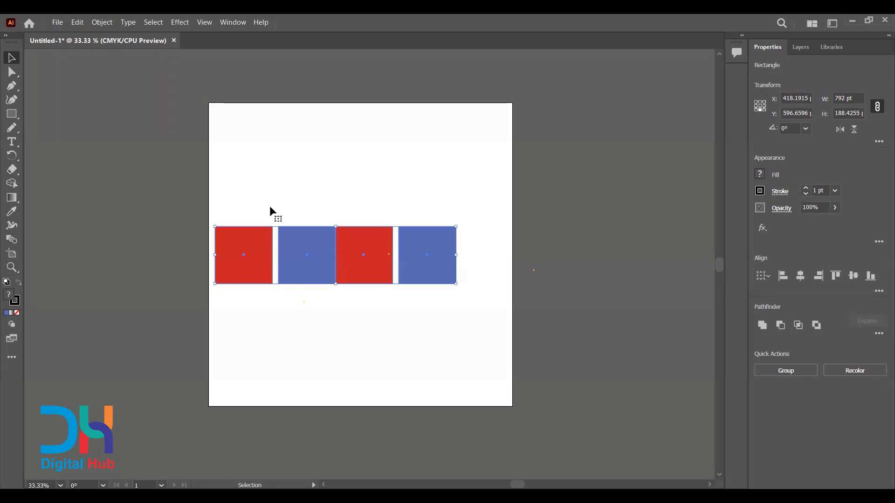
{"action": "key", "text": "ctrl+z"}
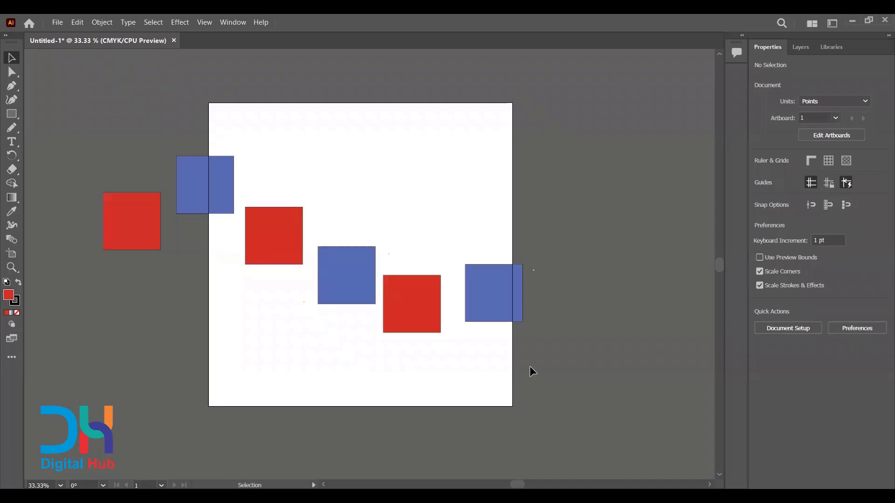
Align all six red and blue squares into one horizontal row by their vertical centers
{"action": "left_click_drag", "start_coordinate": [86, 136], "coordinate": [537, 367]}
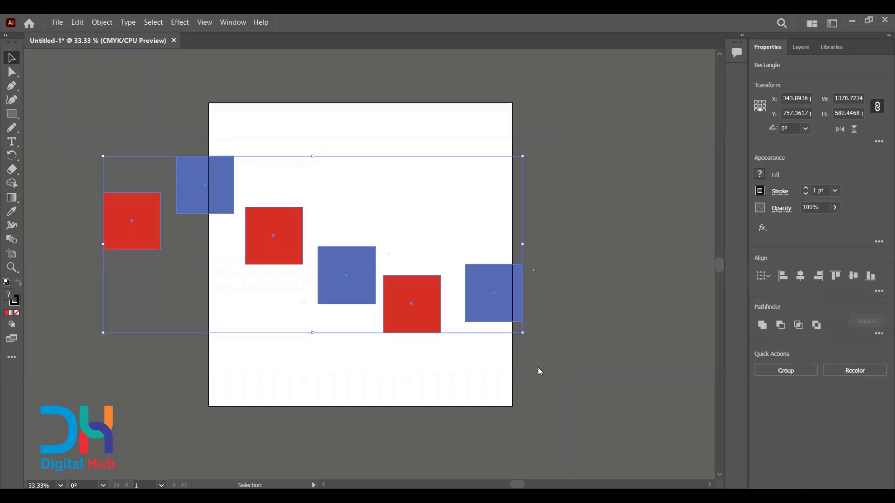
{"action": "left_click", "coordinate": [853, 276]}
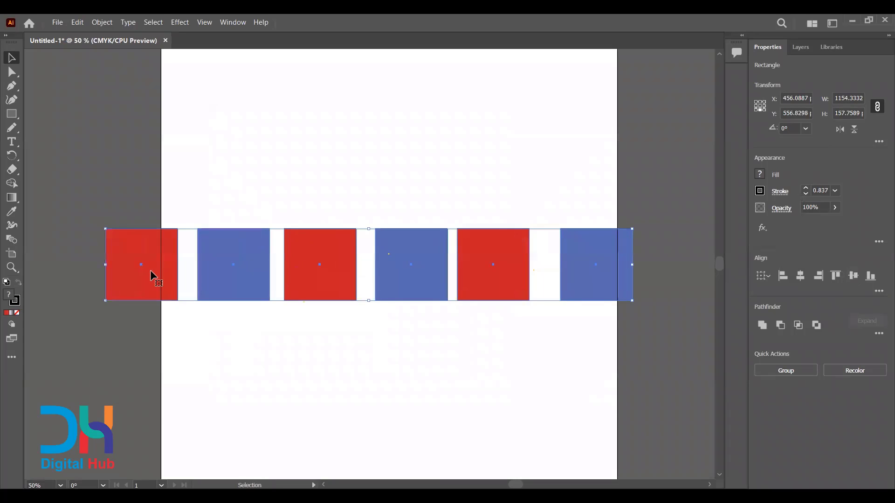
{"action": "key", "text": "ctrl+minus"}
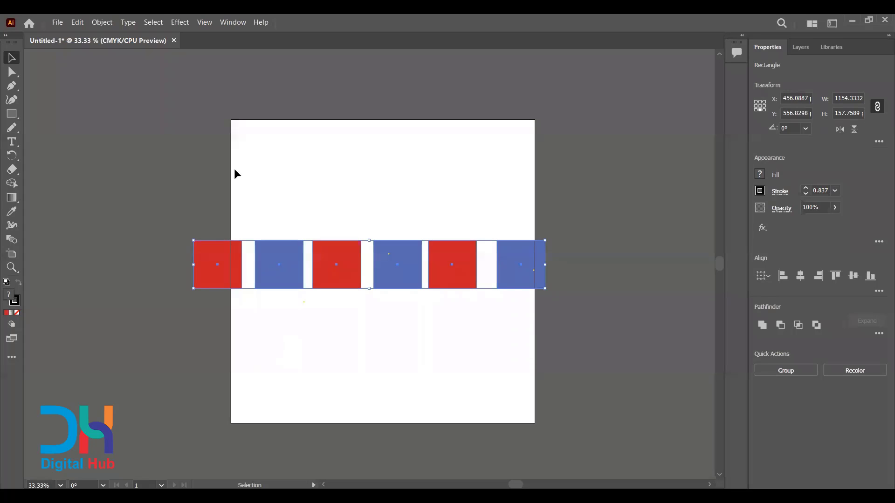
{"action": "key", "text": "ctrl+z"}
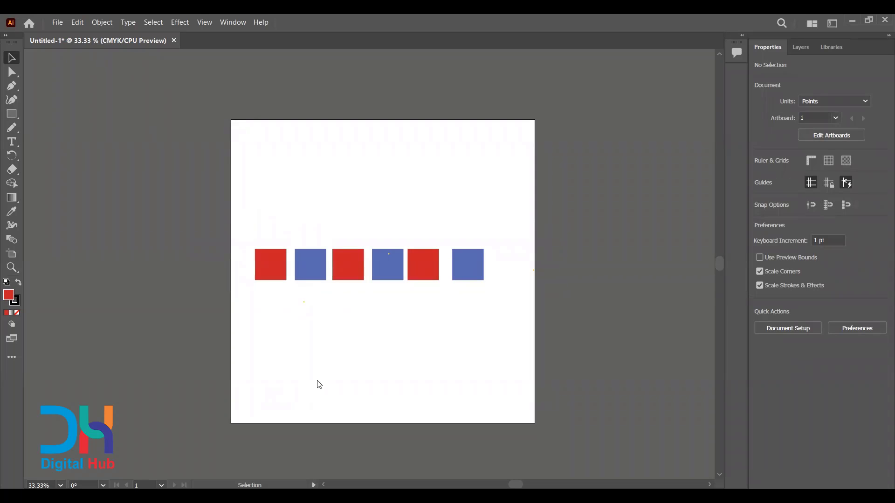
Turn off smart guides and examine closely how the corners of the last red and blue squares meet
{"action": "key", "text": "alt+v"}
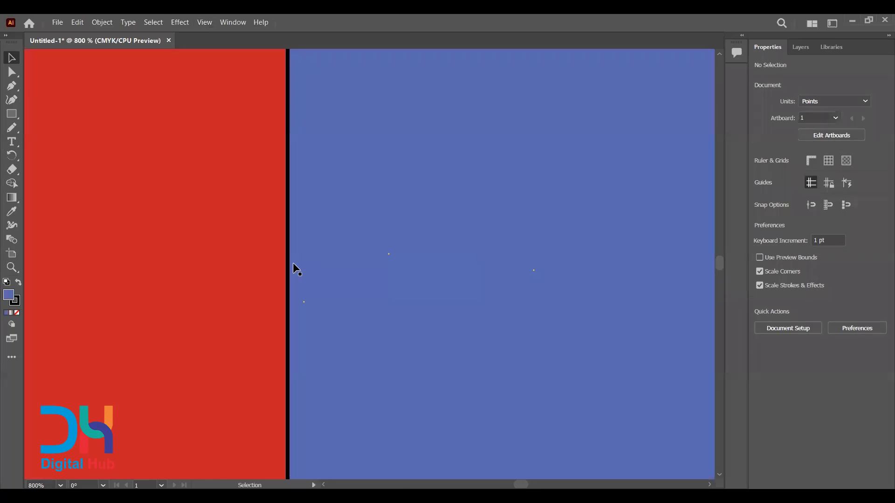
{"action": "scroll", "coordinate": [293, 262], "scroll_direction": "up", "scroll_amount": 1}
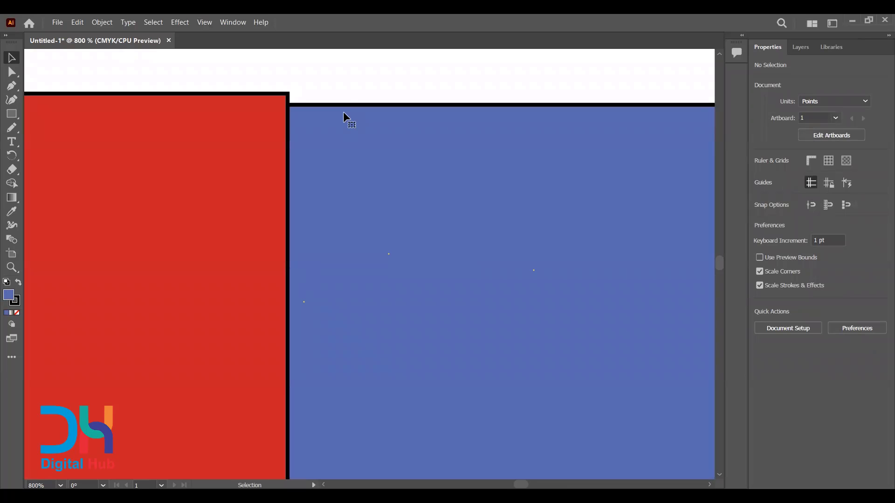
{"action": "key", "text": "ctrl+a"}
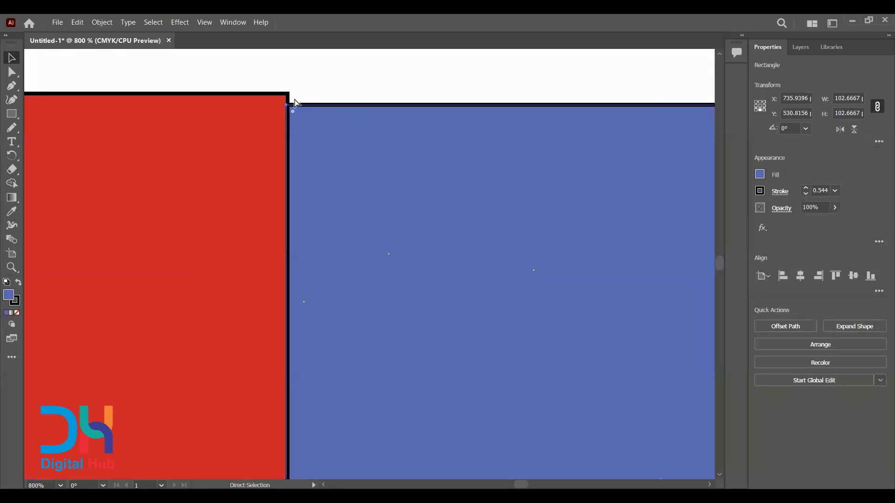
{"action": "key", "text": "ctrl+0"}
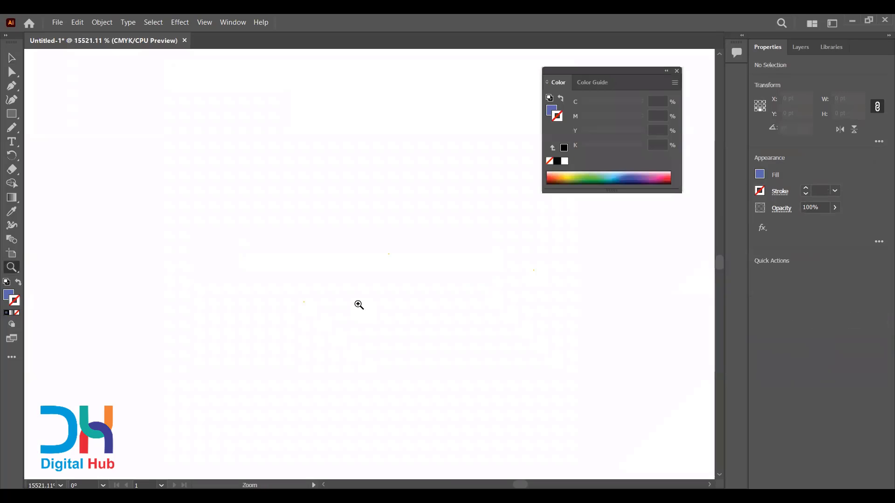
{"action": "key", "text": "minus"}
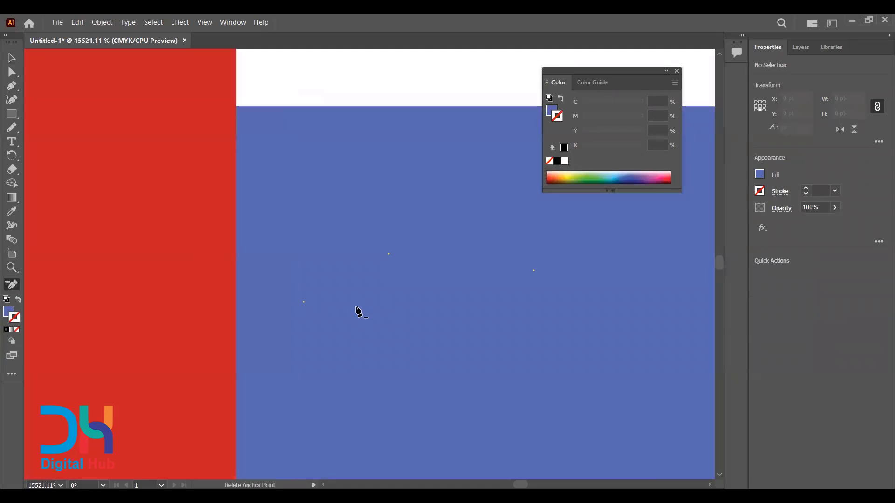
{"action": "key", "text": "ctrl+minus"}
{"action": "key", "text": "ctrl+0"}
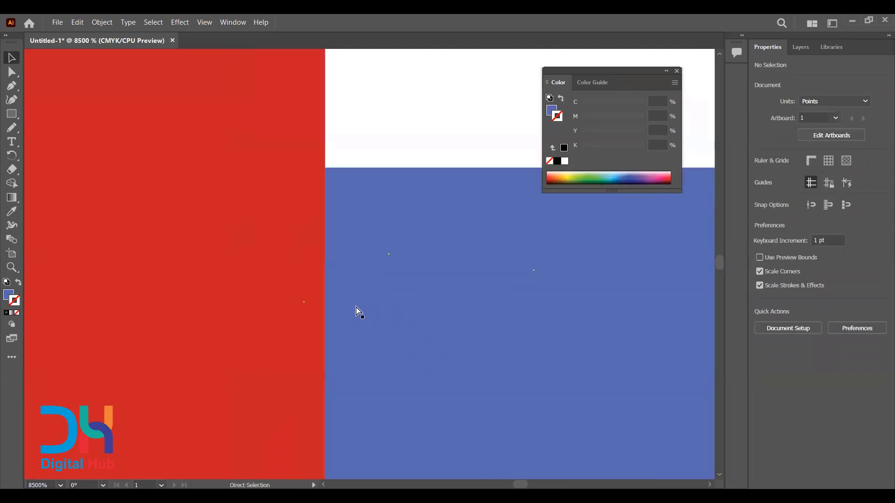
{"action": "key", "text": "ctrl+minus"}
{"action": "key", "text": "ctrl+minus"}
{"action": "key", "text": "ctrl+minus"}
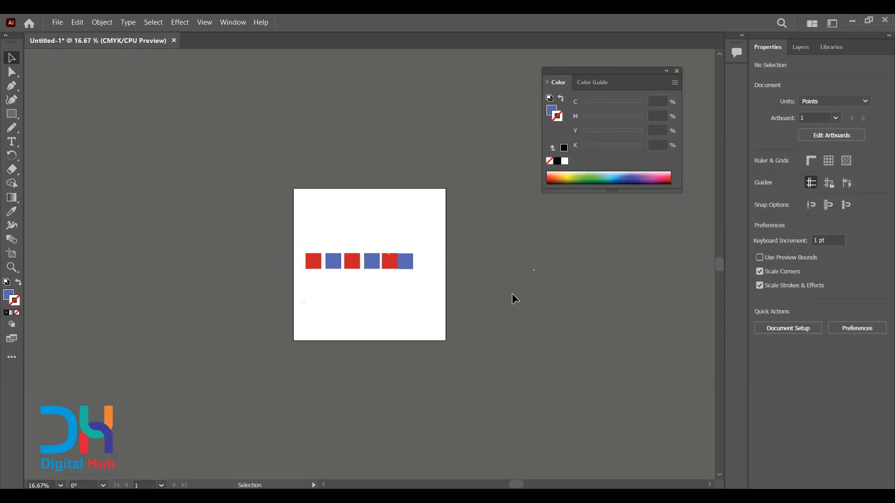
Move the first red square horizontally until it touches the neighboring blue square, and check the shared edge for gaps
{"action": "key", "text": "ctrl+equal"}
{"action": "key", "text": "ctrl+equal"}
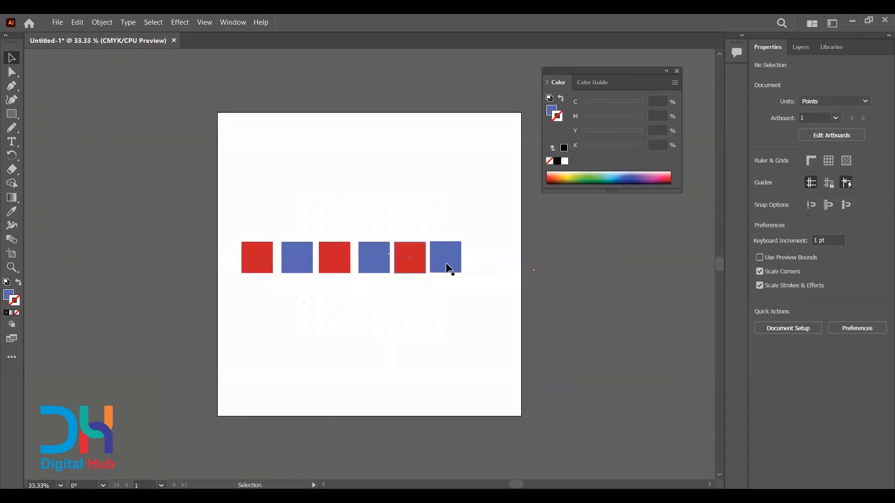
{"action": "left_click", "coordinate": [259, 257]}
{"action": "left_click_drag", "start_coordinate": [263, 256], "coordinate": [266, 256]}
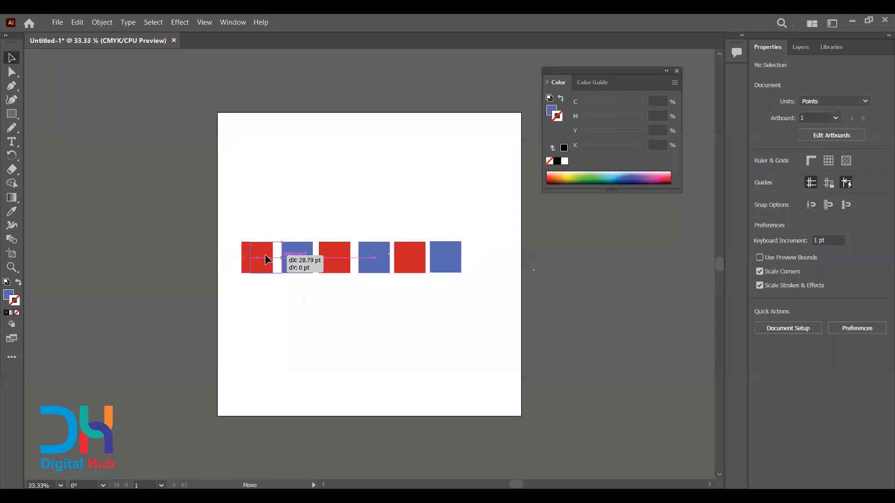
{"action": "key", "text": "ctrl+space"}
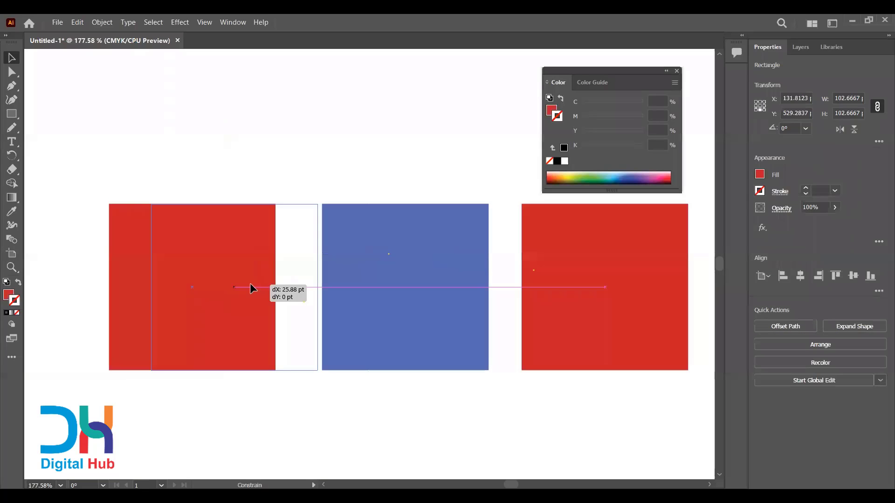
{"action": "left_click_drag", "start_coordinate": [250, 288], "coordinate": [255, 284]}
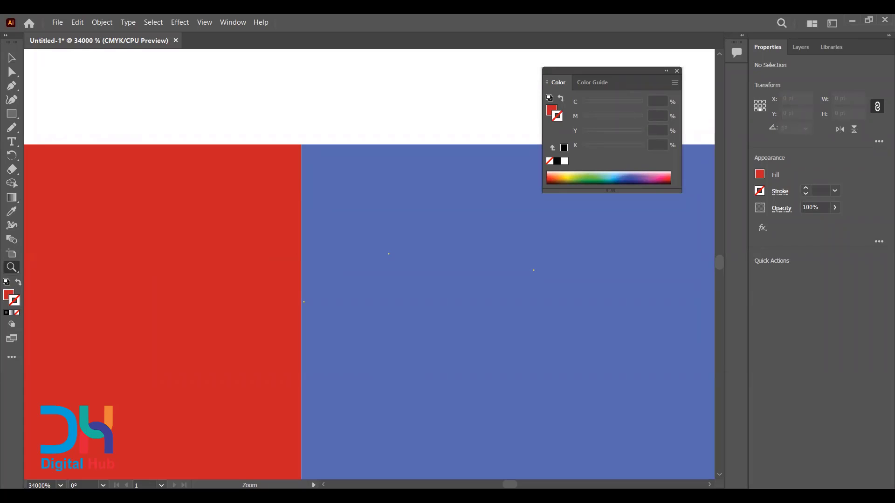
{"action": "key", "text": "ctrl+0"}
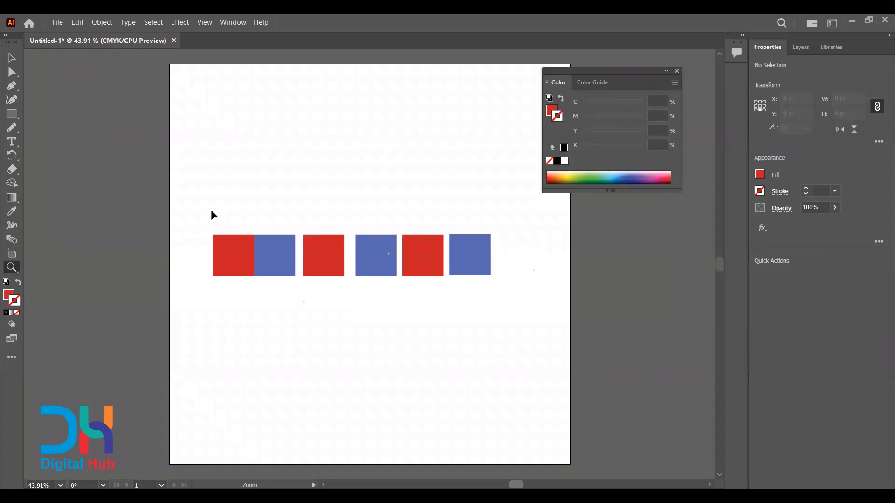
Move the joined first red and blue squares horizontally until they touch the next red square
{"action": "key", "text": "v"}
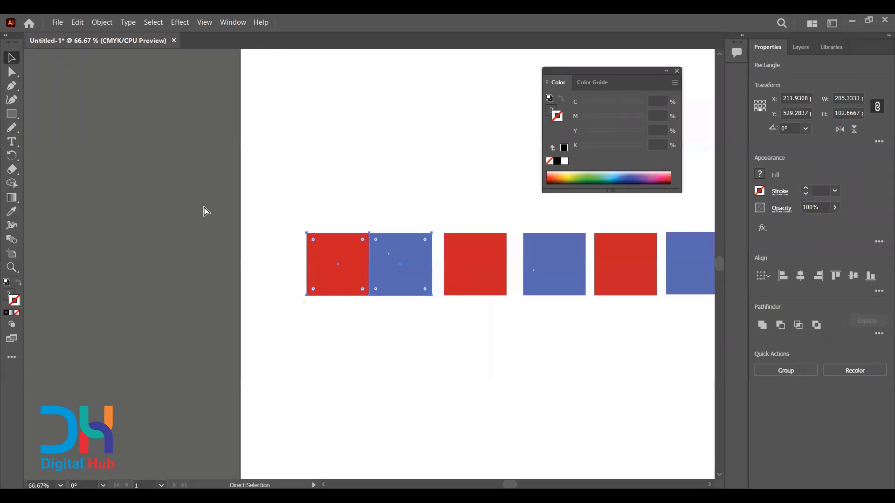
{"action": "key", "text": "ctrl+minus"}
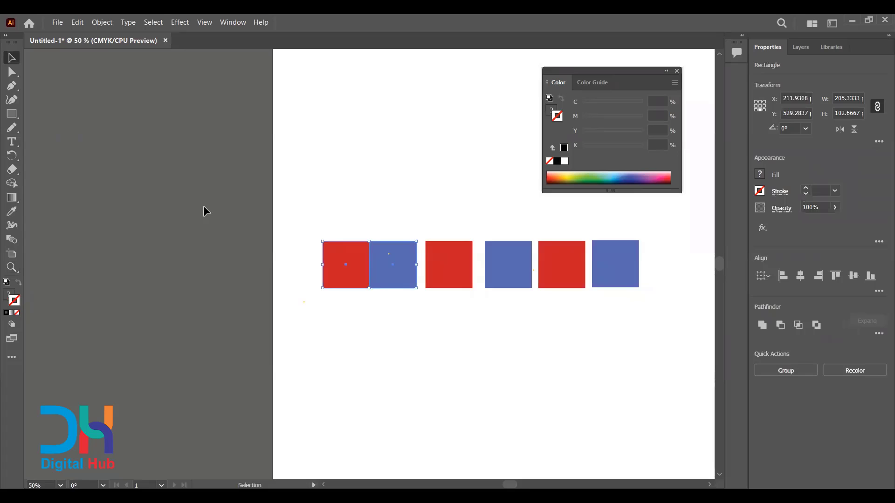
{"action": "left_click", "coordinate": [329, 198]}
{"action": "scroll", "coordinate": [329, 199], "scroll_direction": "right", "scroll_amount": 3}
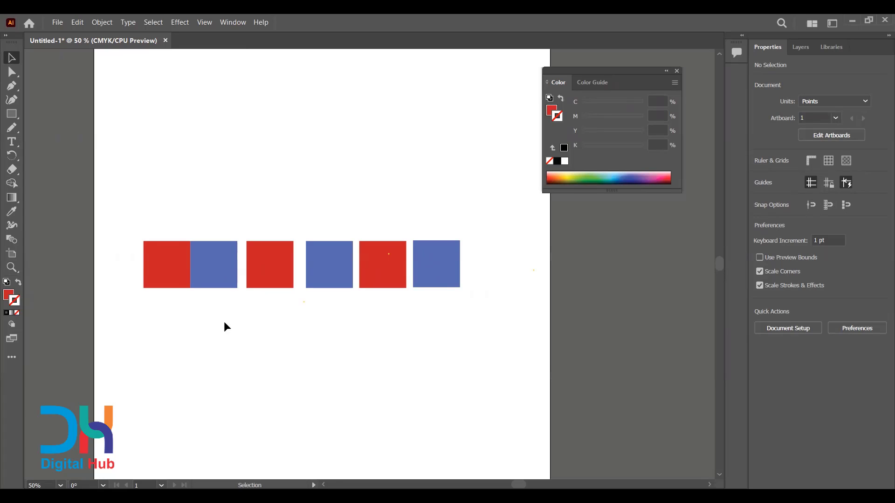
{"action": "left_click", "coordinate": [208, 267]}
{"action": "key", "text": "ctrl+equal"}
{"action": "key", "text": "ctrl+equal"}
{"action": "key", "text": "ctrl+equal"}
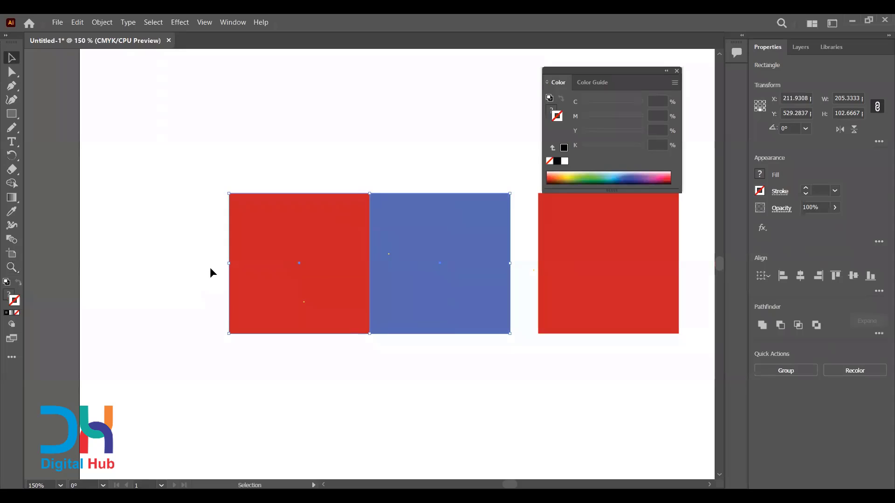
{"action": "scroll", "coordinate": [315, 269], "scroll_direction": "right", "scroll_amount": 3}
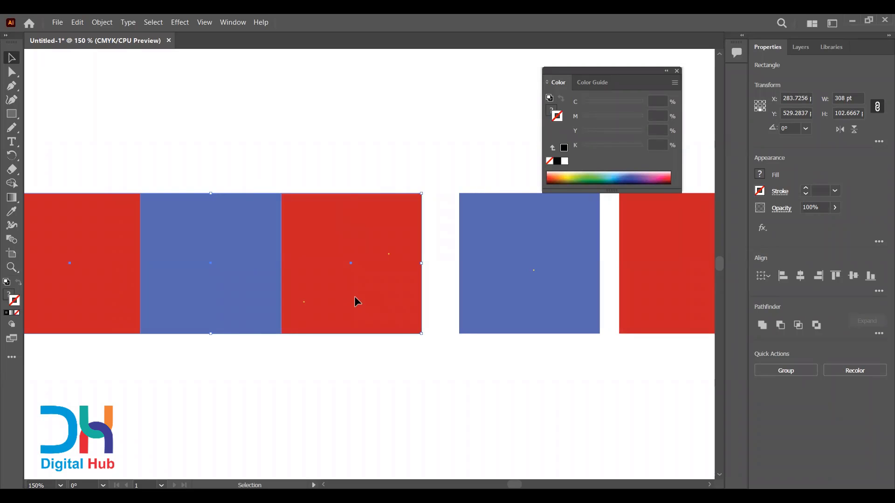
Move the three joined squares horizontally until their edge snaps to the second blue square
{"action": "key", "text": "Right"}
{"action": "left_click_drag", "start_coordinate": [390, 284], "coordinate": [398, 284]}
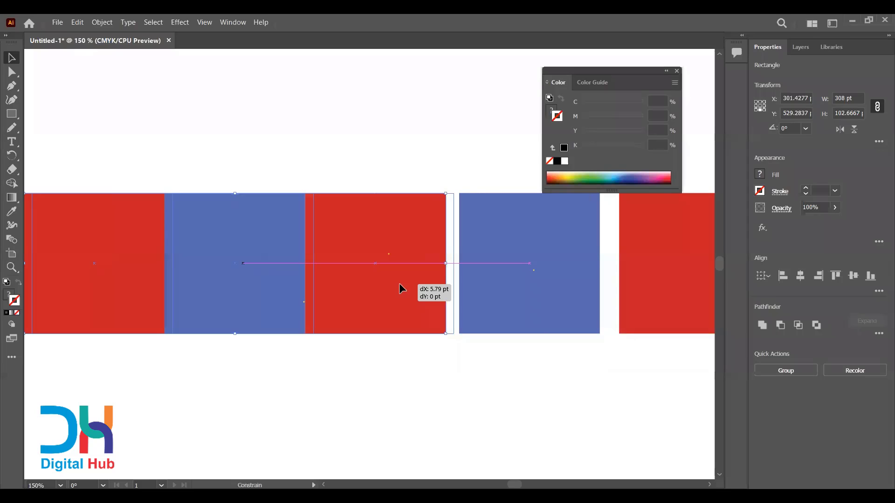
{"action": "left_click_drag", "start_coordinate": [400, 284], "coordinate": [431, 253]}
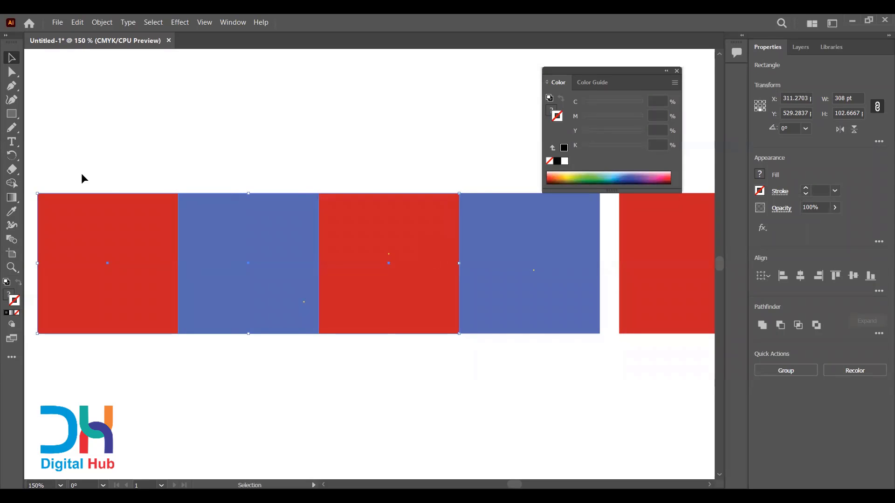
Add the second blue square to the selection and move all four squares horizontally against the last red square
{"action": "left_click", "coordinate": [499, 332], "text": "shift"}
{"action": "scroll", "coordinate": [498, 342], "scroll_direction": "left", "scroll_amount": 3}
{"action": "scroll", "coordinate": [499, 342], "scroll_direction": "right", "scroll_amount": 2}
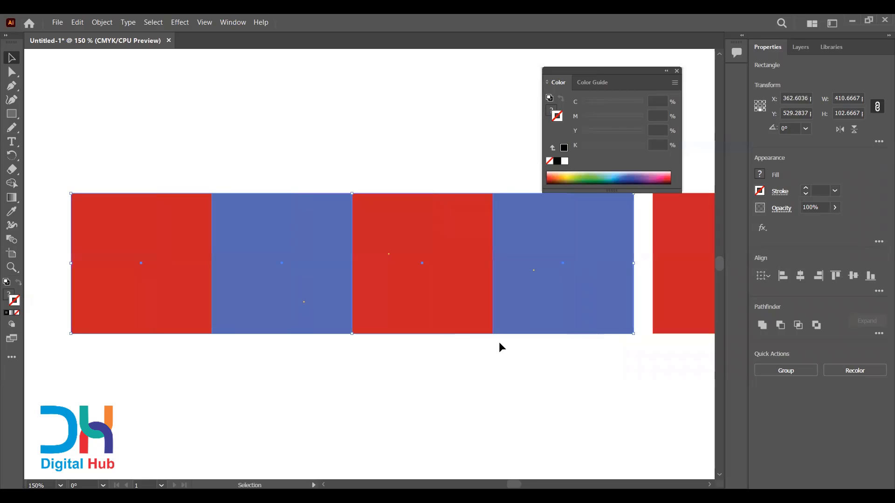
{"action": "scroll", "coordinate": [499, 343], "scroll_direction": "right", "scroll_amount": 4}
{"action": "scroll", "coordinate": [499, 342], "scroll_direction": "right", "scroll_amount": 2}
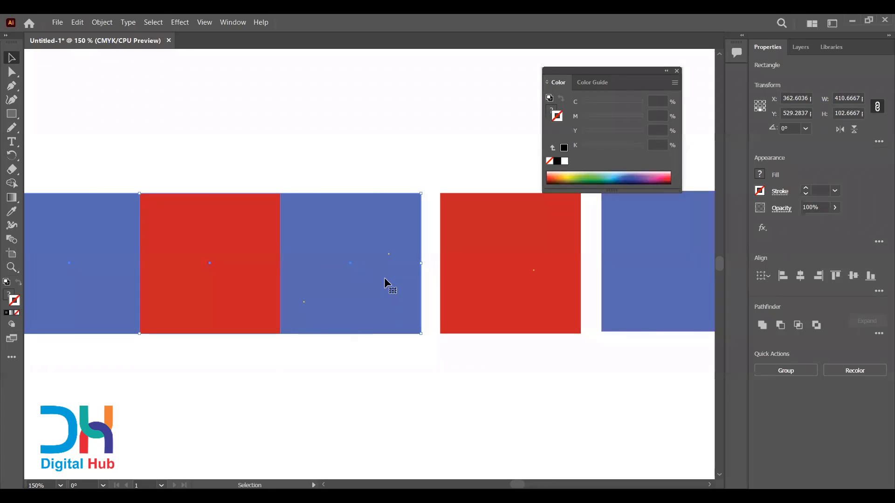
{"action": "left_click_drag", "start_coordinate": [384, 278], "coordinate": [404, 278]}
{"action": "key", "text": "ctrl+minus"}
{"action": "key", "text": "ctrl+minus"}
{"action": "scroll", "coordinate": [416, 275], "scroll_direction": "left", "scroll_amount": 2}
{"action": "scroll", "coordinate": [416, 275], "scroll_direction": "right", "scroll_amount": 3}
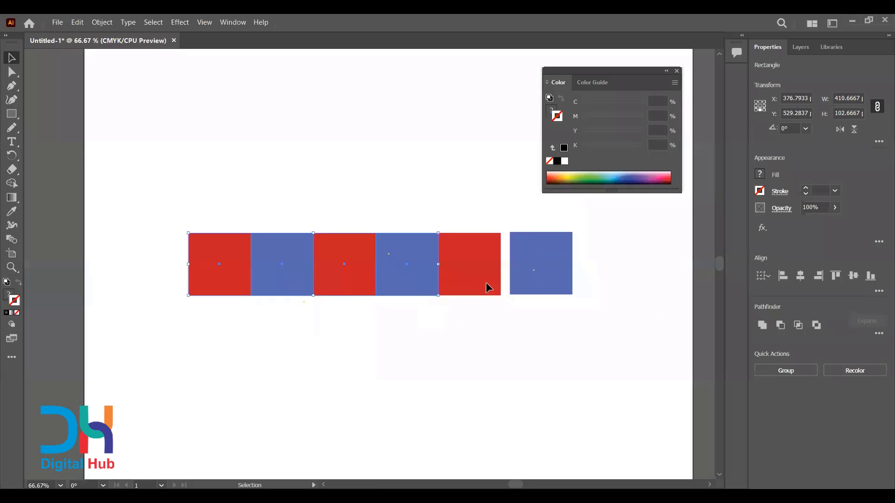
Snap the five joined squares against the last blue square, and lower that square until its top edge meets the red square's
{"action": "key", "text": "ctrl+space"}
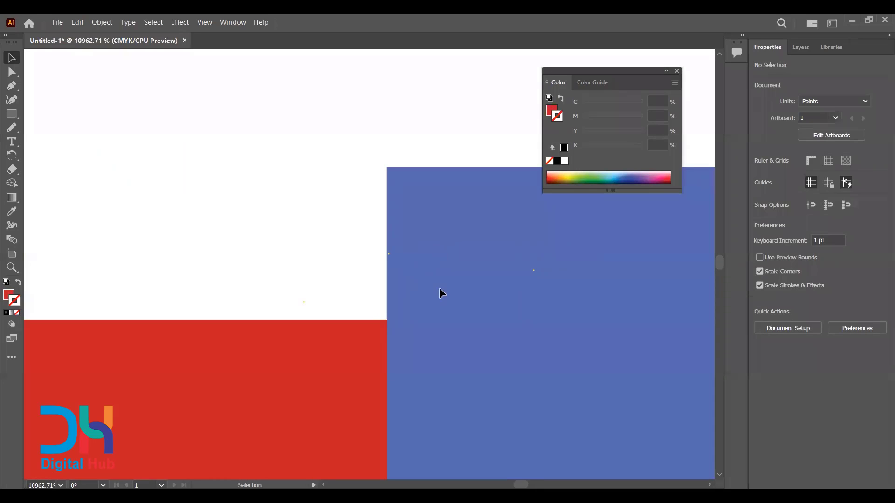
{"action": "left_click_drag", "start_coordinate": [440, 289], "coordinate": [440, 290]}
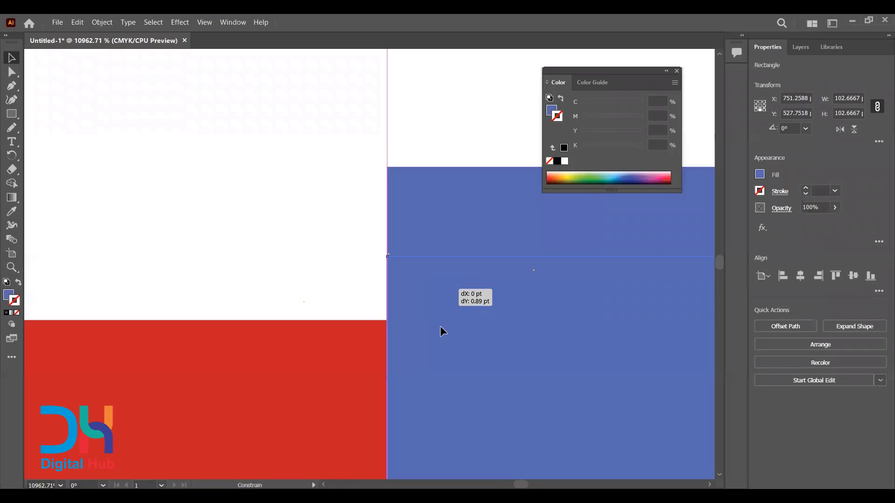
{"action": "left_click_drag", "start_coordinate": [440, 326], "coordinate": [442, 347]}
{"action": "left_click", "coordinate": [462, 243]}
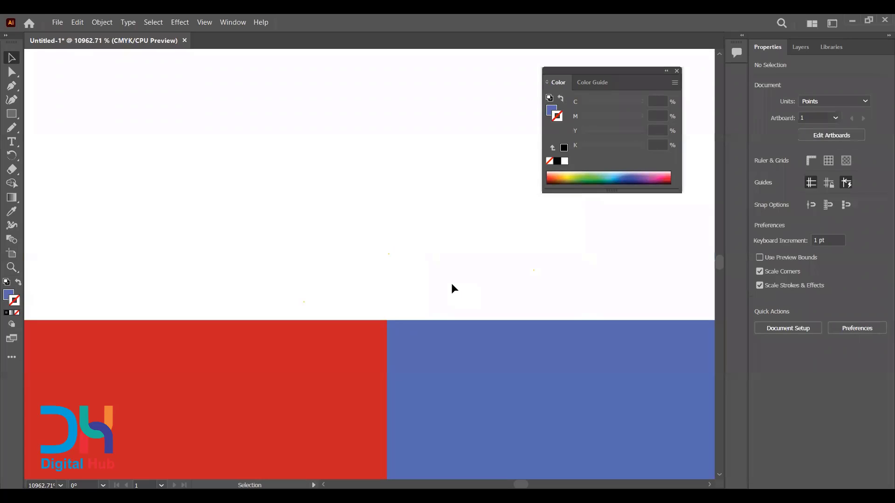
{"action": "key", "text": "a"}
{"action": "key", "text": "ctrl+minus"}
{"action": "key", "text": "ctrl+minus"}
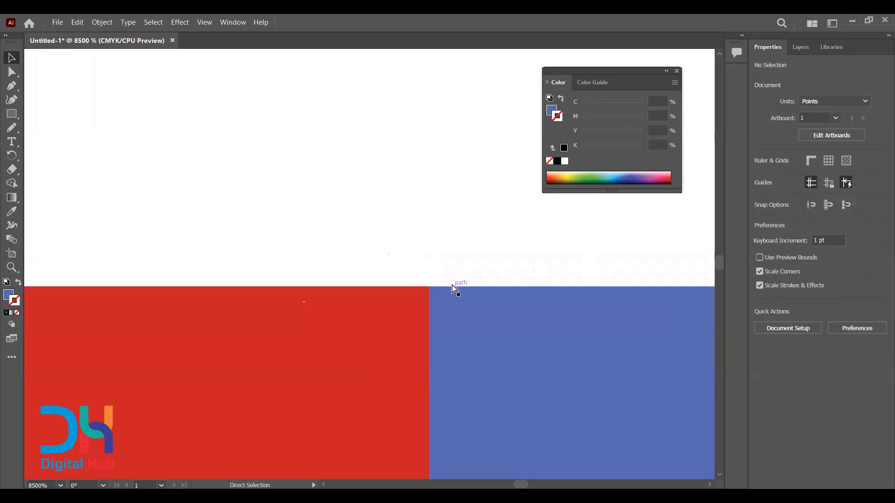
{"action": "key", "text": "ctrl+minus"}
{"action": "key", "text": "ctrl+minus"}
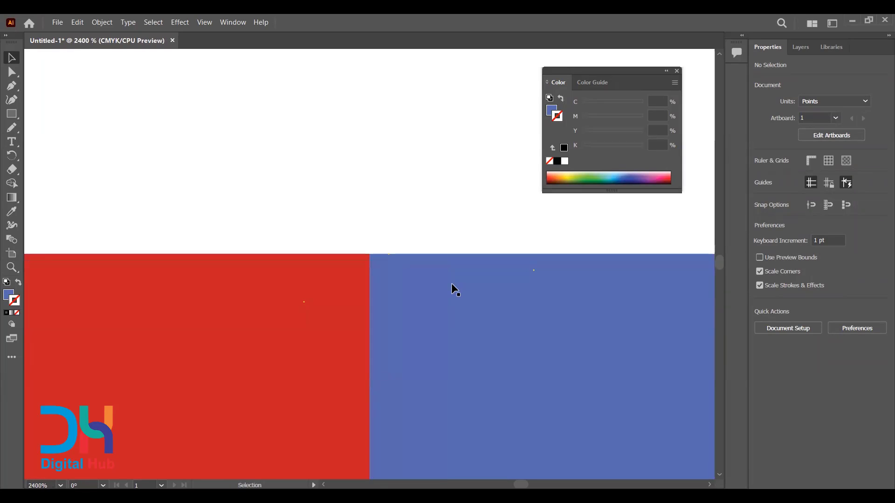
{"action": "key", "text": "ctrl+minus"}
Draw a red circle centered inside the last blue square and group it with the square
{"action": "left_click", "coordinate": [390, 302]}
{"action": "key", "text": "ctrl+minus"}
{"action": "key", "text": "ctrl+minus"}
{"action": "key", "text": "ctrl+minus"}
{"action": "key", "text": "ctrl+minus"}
{"action": "key", "text": "ctrl+minus"}
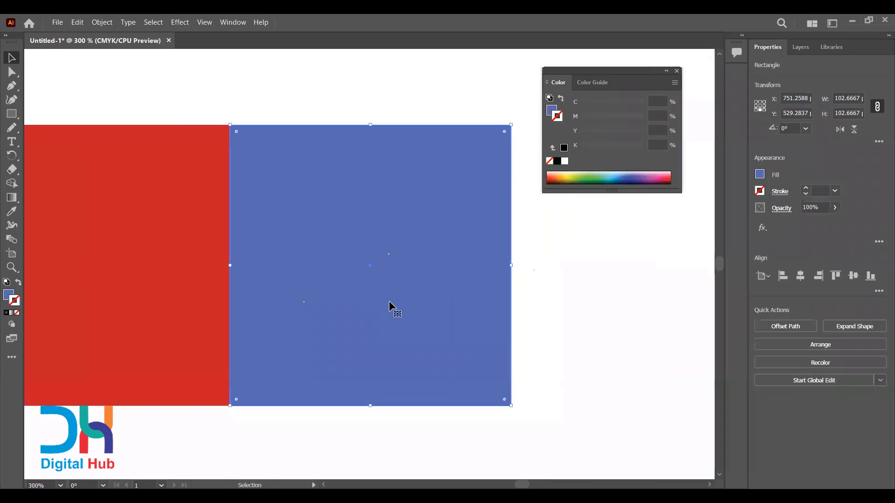
{"action": "key", "text": "l"}
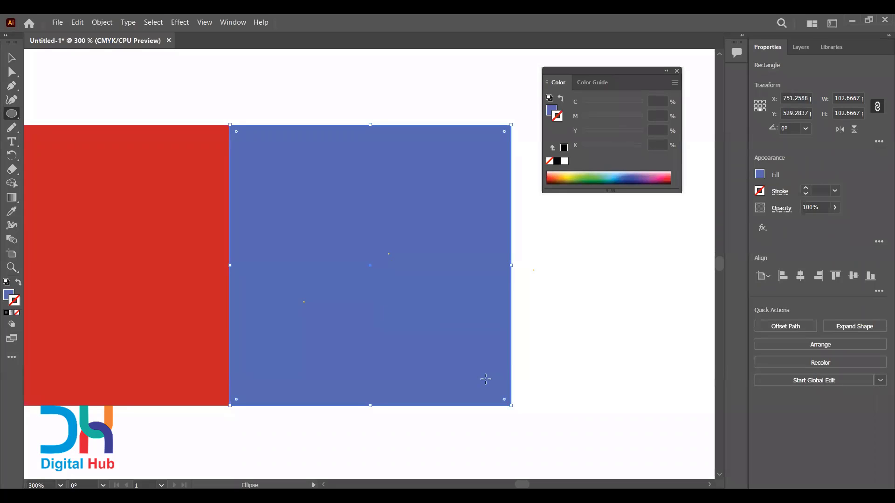
{"action": "left_click_drag", "start_coordinate": [513, 401], "coordinate": [514, 402]}
{"action": "key", "text": "i"}
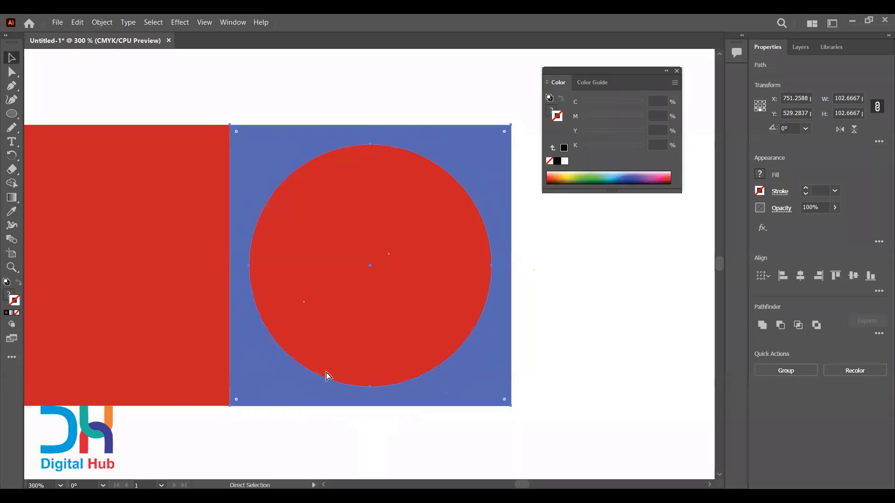
{"action": "key", "text": "ctrl+g"}
Place a blue diamond, rotated 315°, centered inside the last red square and group the two shapes
{"action": "key", "text": "l"}
{"action": "scroll", "coordinate": [390, 247], "scroll_direction": "left", "scroll_amount": 3}
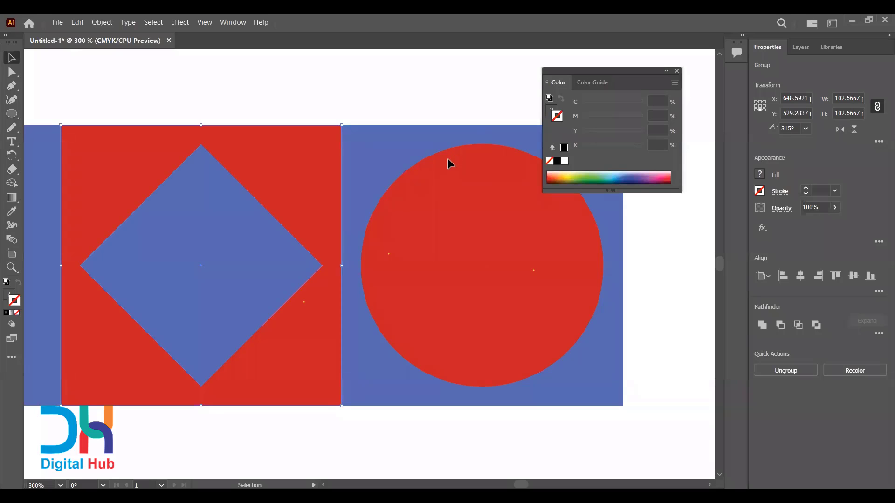
Move the diamond and circle groups together off the row, and examine their shared edge and top corners for gaps
{"action": "key", "text": "ctrl+z"}
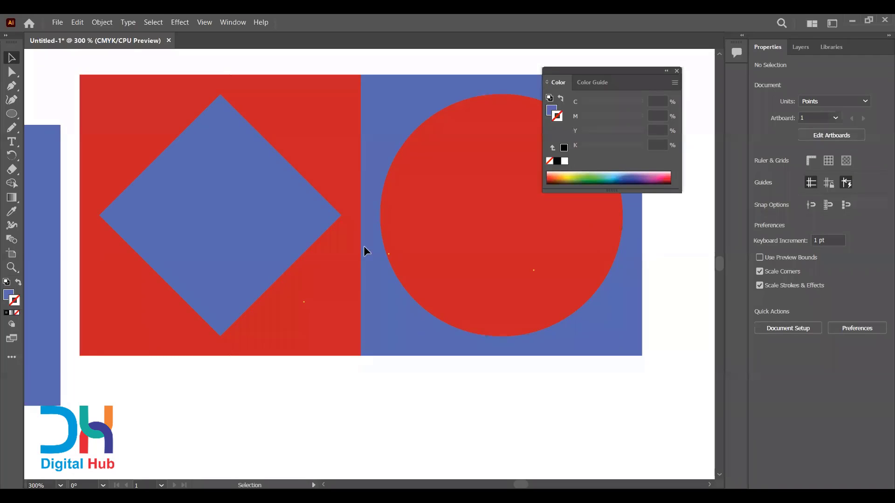
{"action": "key", "text": "ctrl+space"}
{"action": "left_click", "coordinate": [370, 327]}
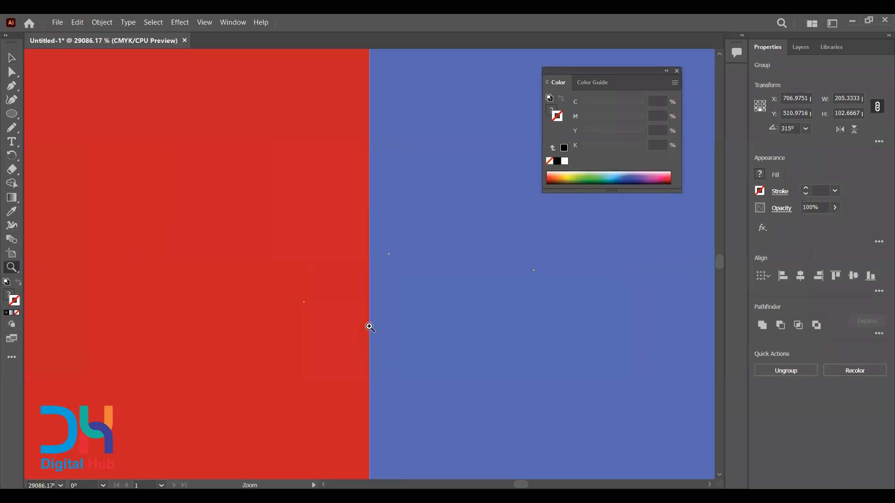
{"action": "key", "text": "ctrl+z"}
{"action": "key", "text": "ctrl+shift+z"}
{"action": "key", "text": "ctrl+0"}
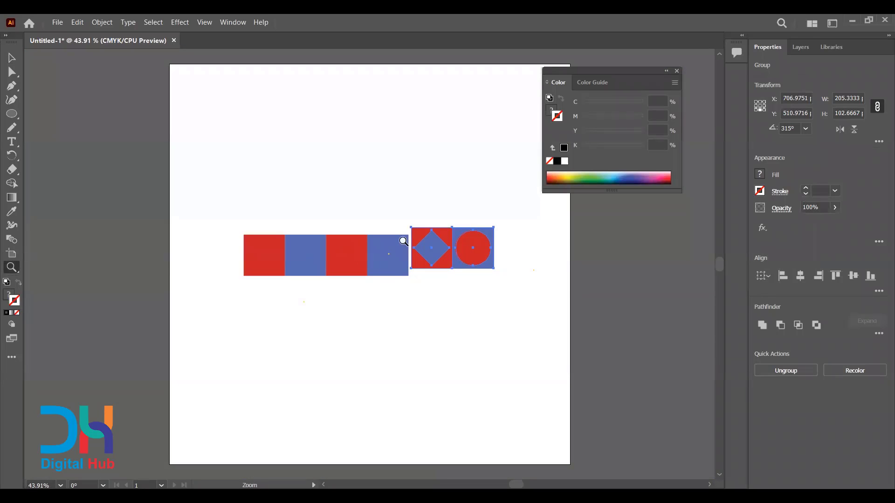
{"action": "left_click_drag", "start_coordinate": [412, 228], "coordinate": [412, 226]}
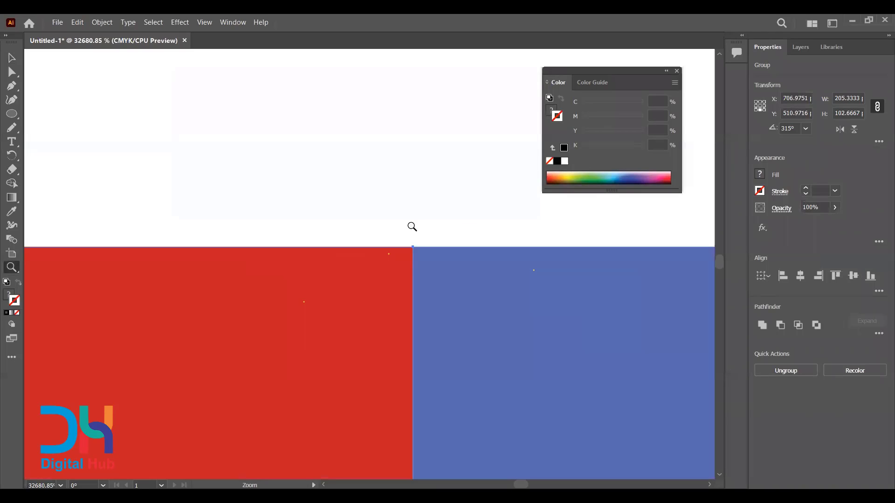
{"action": "key", "text": "v"}
{"action": "left_click", "coordinate": [414, 231]}
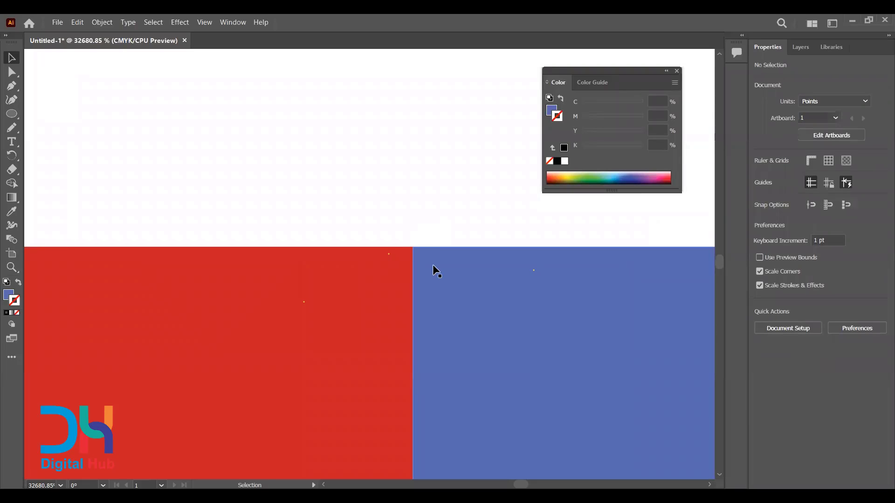
{"action": "key", "text": "ctrl+0"}
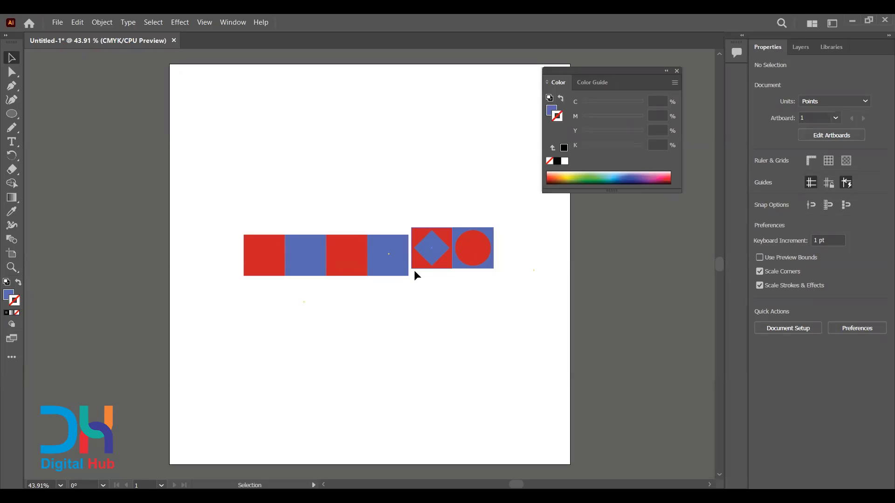
Delete all the artwork and draw a blue square about 465 pt wide in the upper middle of the artboard
{"action": "key", "text": "ctrl+a"}
{"action": "key", "text": "Delete"}
{"action": "key", "text": "m"}
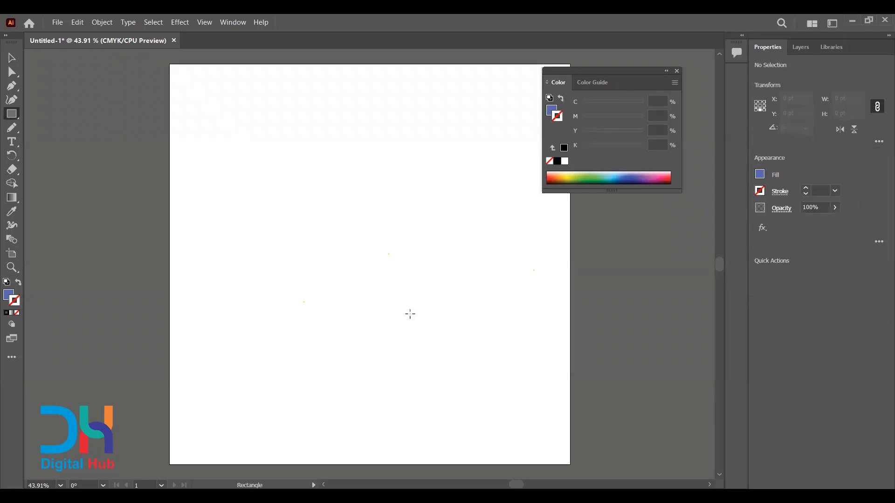
{"action": "left_click_drag", "start_coordinate": [282, 128], "coordinate": [410, 315]}
{"action": "key", "text": "v"}
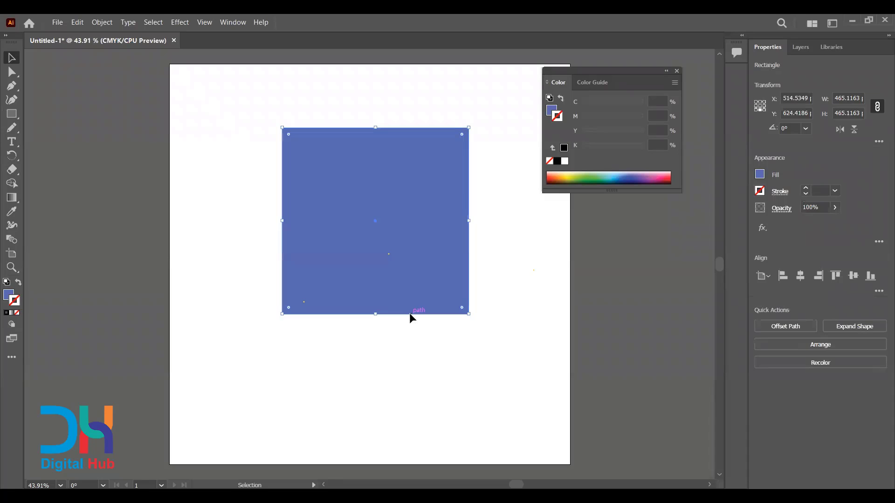
Rotate the blue square to about 332.7° and scale it to about 356 pt wide
{"action": "key", "text": "ctrl+plus"}
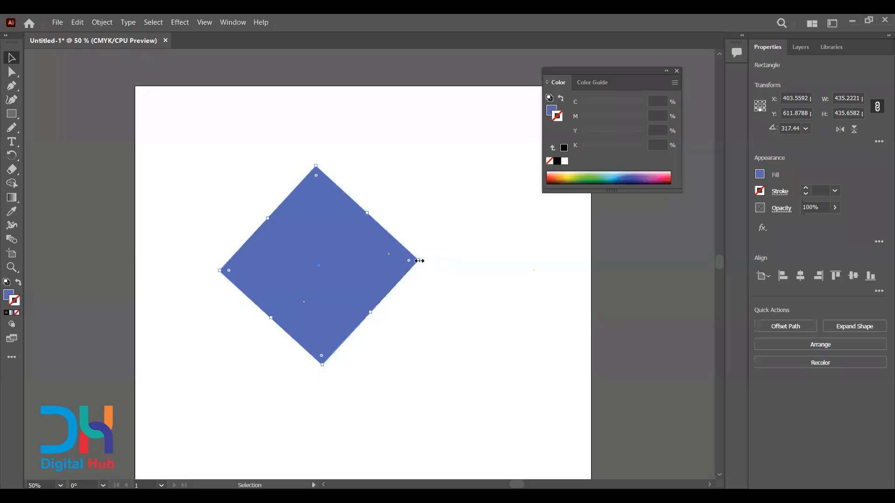
{"action": "key", "text": "ctrl+1"}
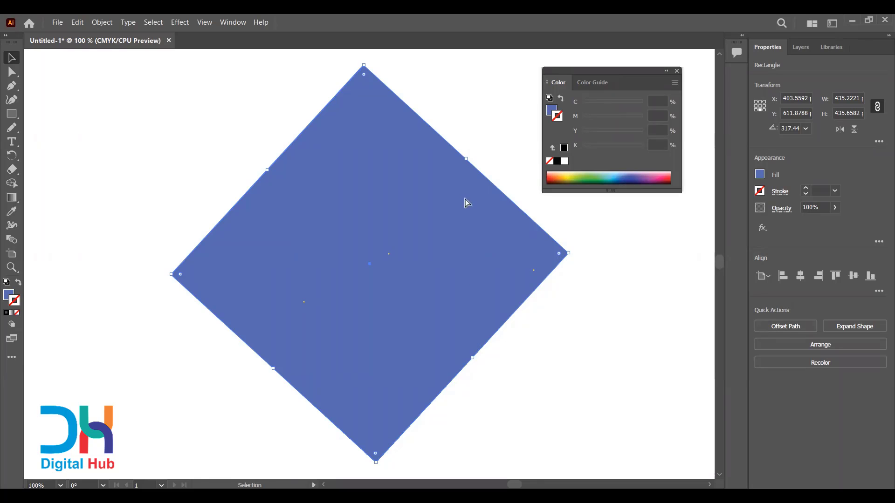
{"action": "key", "text": "ctrl+z"}
{"action": "key", "text": "ctrl+minus"}
{"action": "key", "text": "ctrl+minus"}
{"action": "key", "text": "ctrl+minus"}
{"action": "key", "text": "ctrl+minus"}
{"action": "key", "text": "ctrl+minus"}
{"action": "key", "text": "ctrl+minus"}
{"action": "key", "text": "ctrl+minus"}
{"action": "key", "text": "ctrl+minus"}
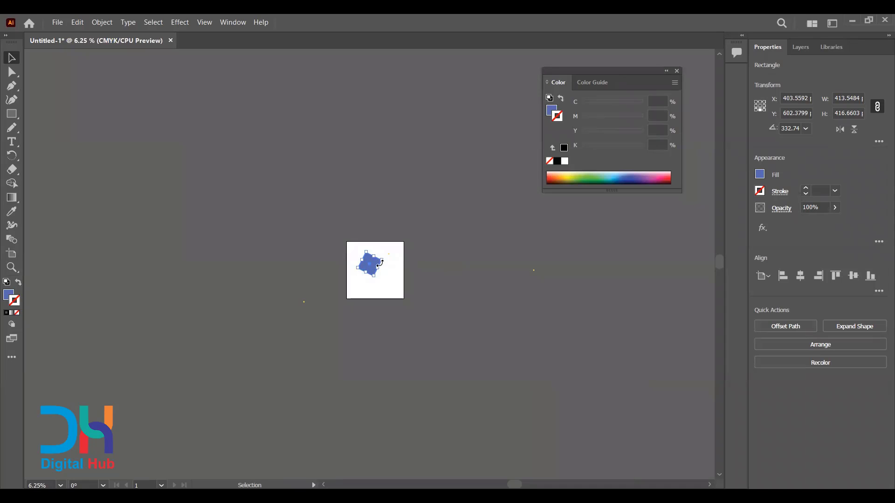
{"action": "key", "text": "ctrl+z"}
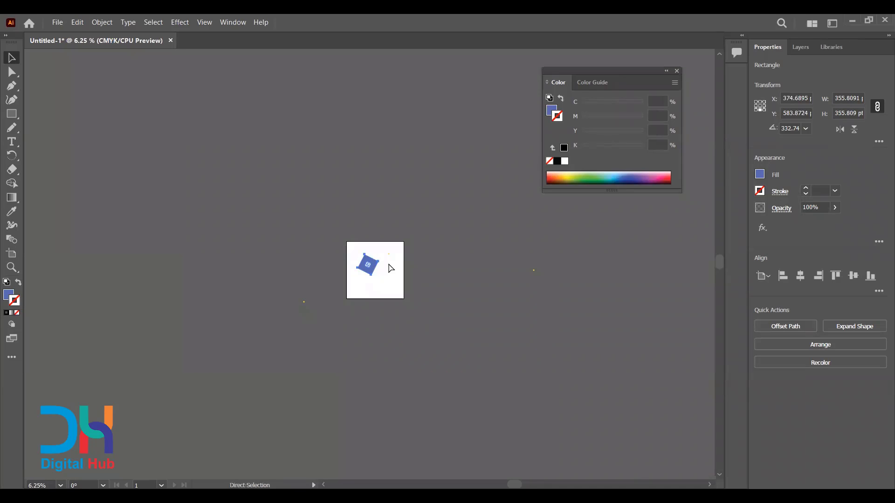
Scale the tilted square to about 278 pt wide, rotate it to about 324° and round its corners
{"action": "key", "text": "ctrl+="}
{"action": "key", "text": "ctrl+="}
{"action": "key", "text": "ctrl+="}
{"action": "key", "text": "ctrl+="}
{"action": "key", "text": "ctrl+="}
{"action": "key", "text": "ctrl+="}
{"action": "key", "text": "ctrl+="}
{"action": "key", "text": "ctrl+="}
{"action": "key", "text": "ctrl+="}
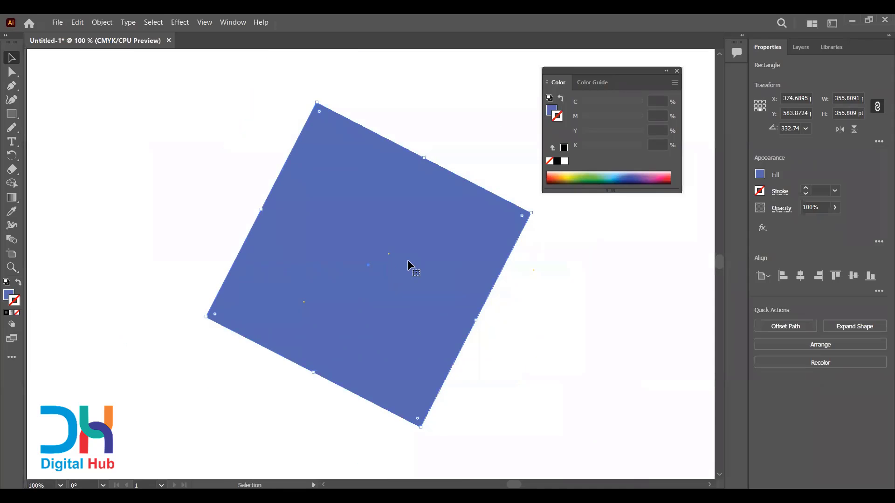
{"action": "scroll", "coordinate": [408, 261], "scroll_direction": "right", "scroll_amount": 1}
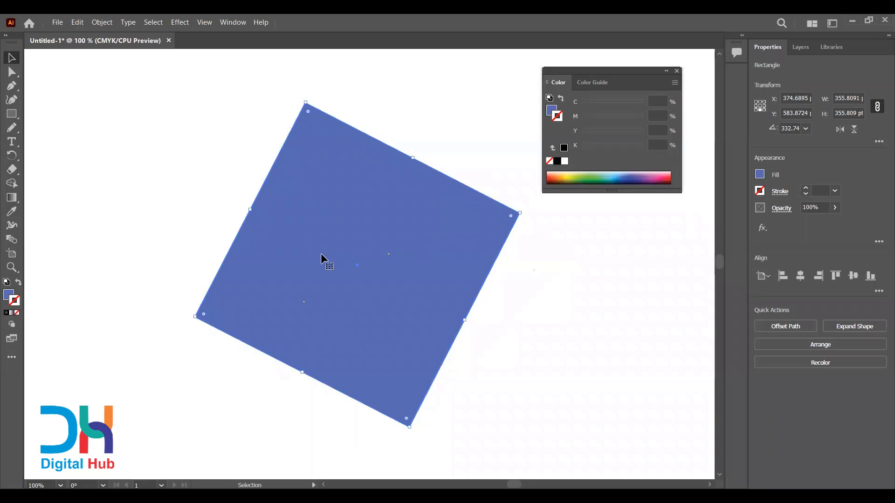
{"action": "key", "text": "ctrl+z"}
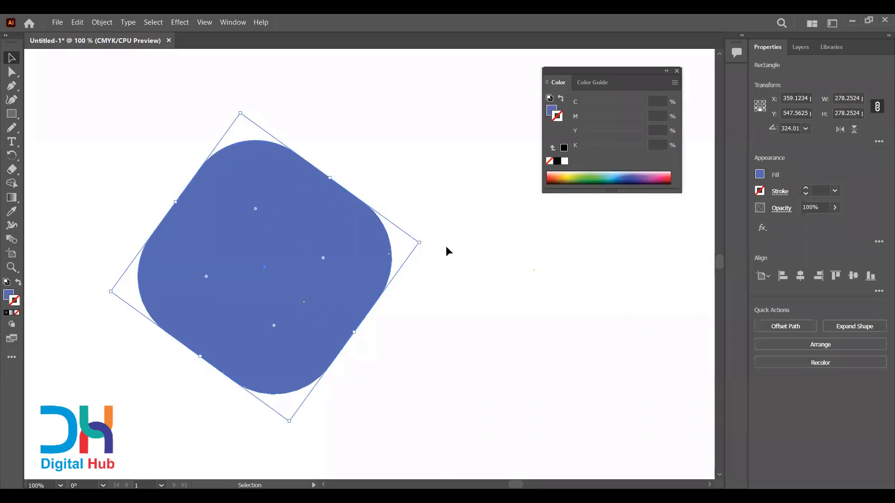
Delete the rounded shape and draw a new blue square about 262 pt wide near the middle of the artboard
{"action": "key", "text": "Delete"}
{"action": "key", "text": "ctrl+minus"}
{"action": "key", "text": "m"}
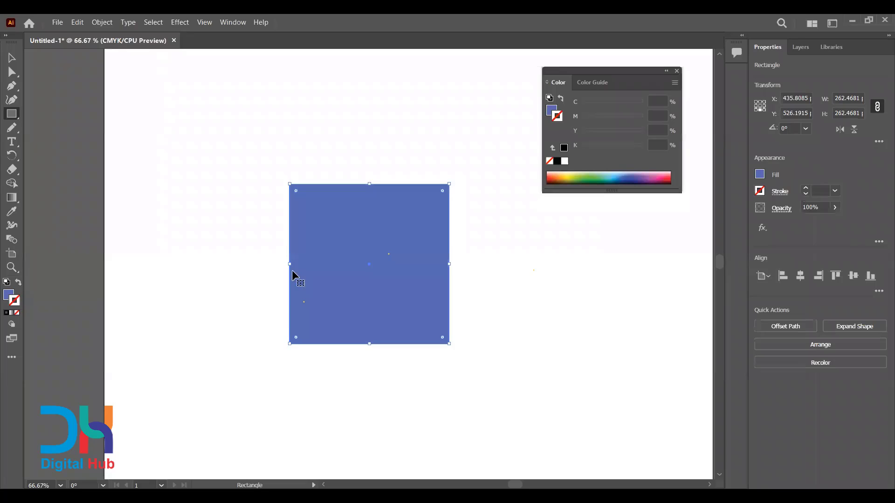
Rotate the blue square to 315° so that it stands on its corner as a diamond
{"action": "key", "text": "v"}
{"action": "key", "text": "ctrl+1"}
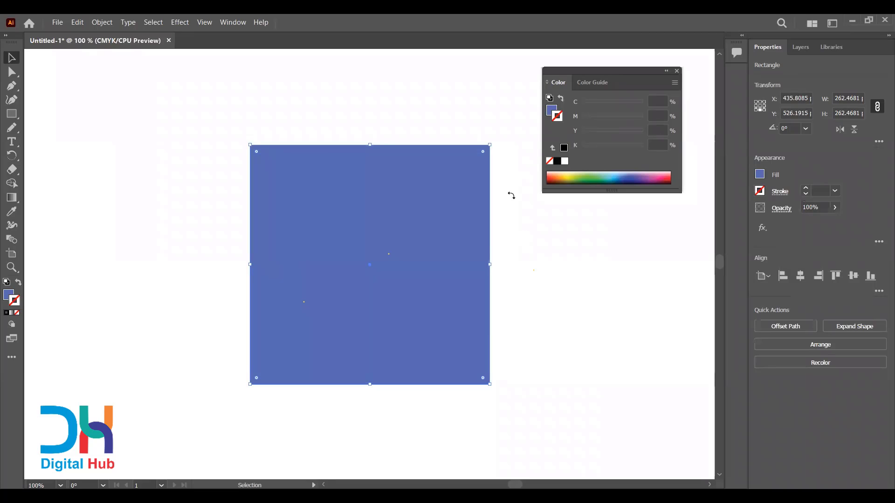
{"action": "left_click_drag", "start_coordinate": [519, 232], "coordinate": [522, 262]}
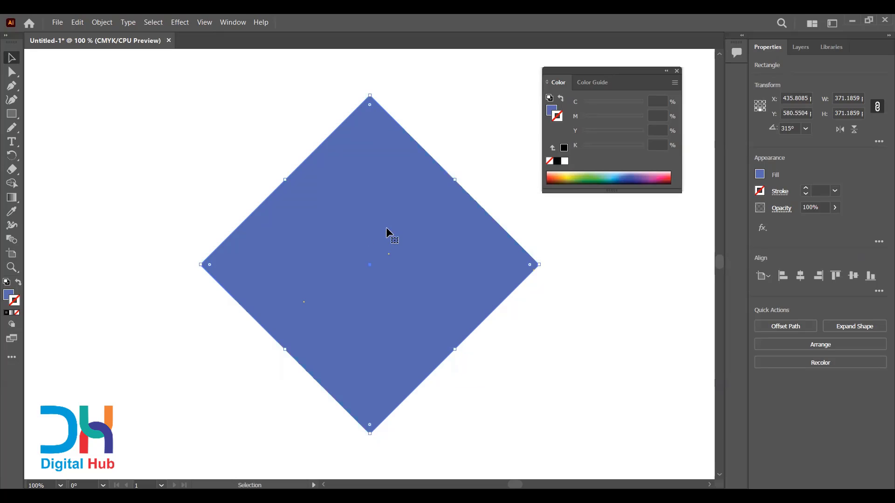
Place a copy of the blue diamond beside it, touching corner to corner, and examine the contact point at very high magnification
{"action": "scroll", "coordinate": [386, 228], "scroll_direction": "right", "scroll_amount": 3}
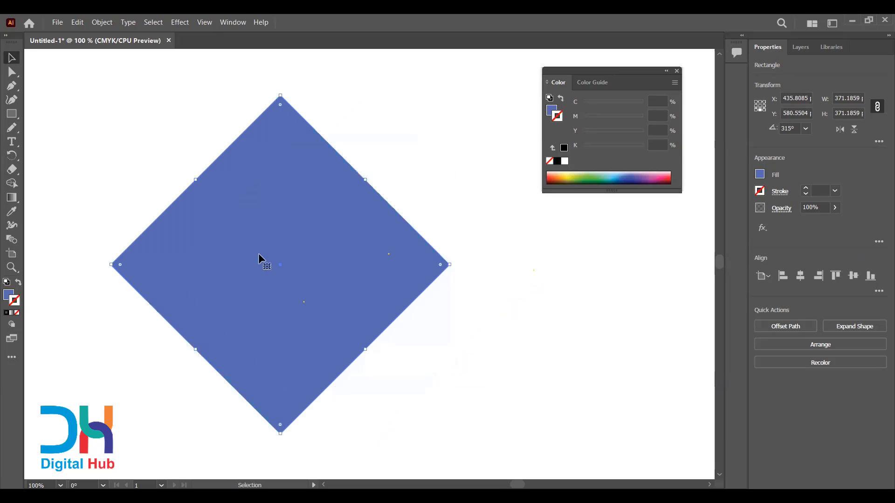
{"action": "key", "text": "ctrl+minus"}
{"action": "scroll", "coordinate": [259, 259], "scroll_direction": "right", "scroll_amount": 5}
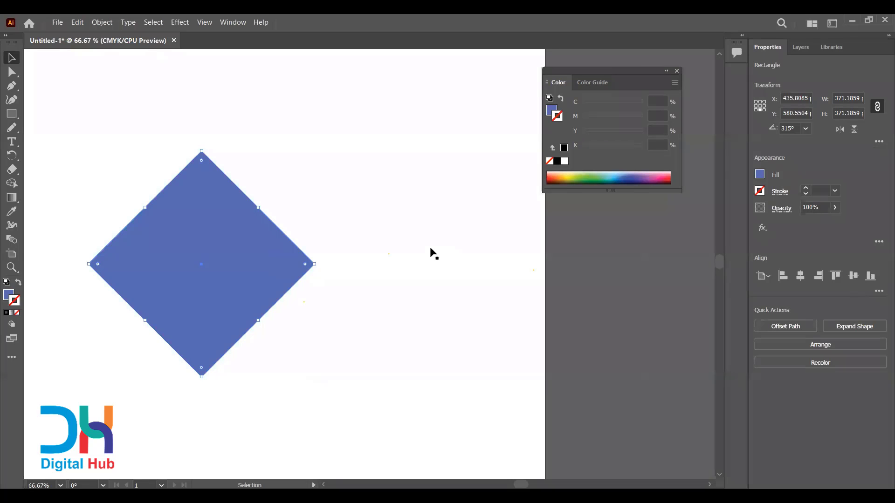
{"action": "key", "text": "ctrl+space"}
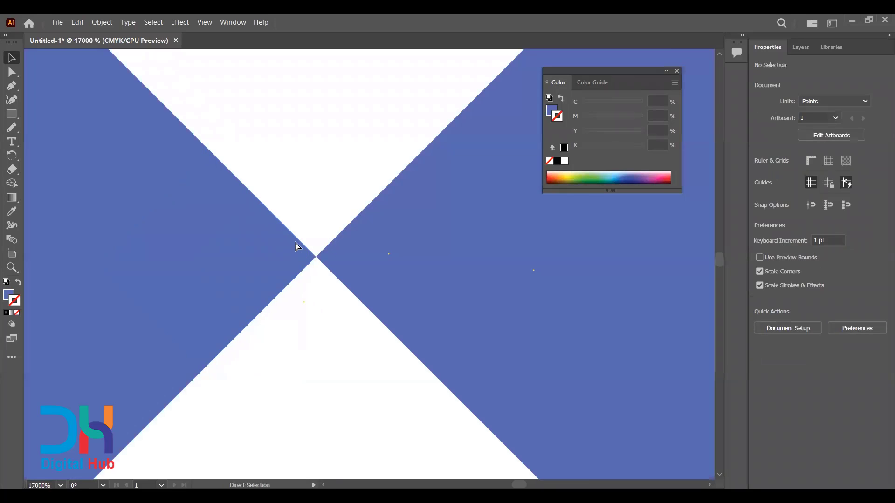
{"action": "key", "text": "ctrl+minus"}
{"action": "key", "text": "ctrl+minus"}
{"action": "key", "text": "ctrl+minus"}
{"action": "key", "text": "ctrl+minus"}
{"action": "key", "text": "ctrl+minus"}
{"action": "key", "text": "ctrl+minus"}
{"action": "key", "text": "ctrl+minus"}
{"action": "key", "text": "ctrl+minus"}
{"action": "key", "text": "ctrl+minus"}
{"action": "key", "text": "ctrl+minus"}
{"action": "key", "text": "ctrl+minus"}
{"action": "key", "text": "ctrl+minus"}
{"action": "key", "text": "ctrl+minus"}
{"action": "key", "text": "ctrl+minus"}
{"action": "key", "text": "ctrl+minus"}
{"action": "key", "text": "ctrl+minus"}
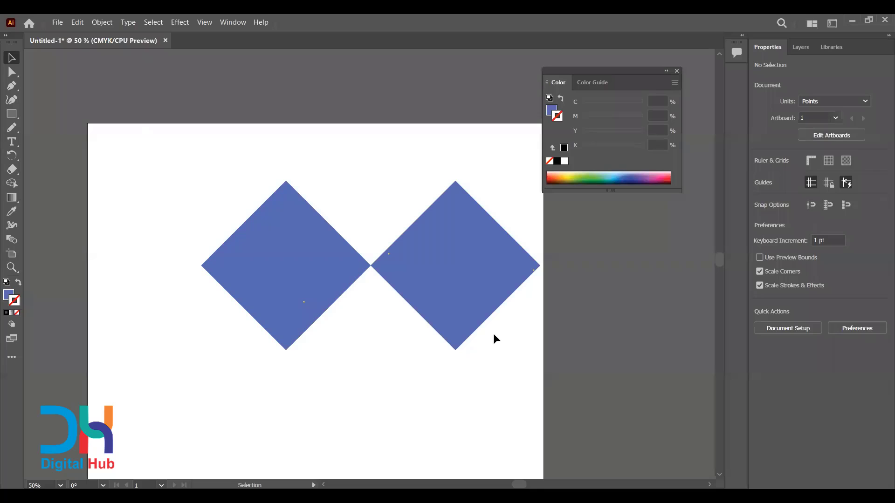
Delete both diamonds and create a blue and a red square edge to edge, each about 303 pt wide
{"action": "key", "text": "ctrl+a"}
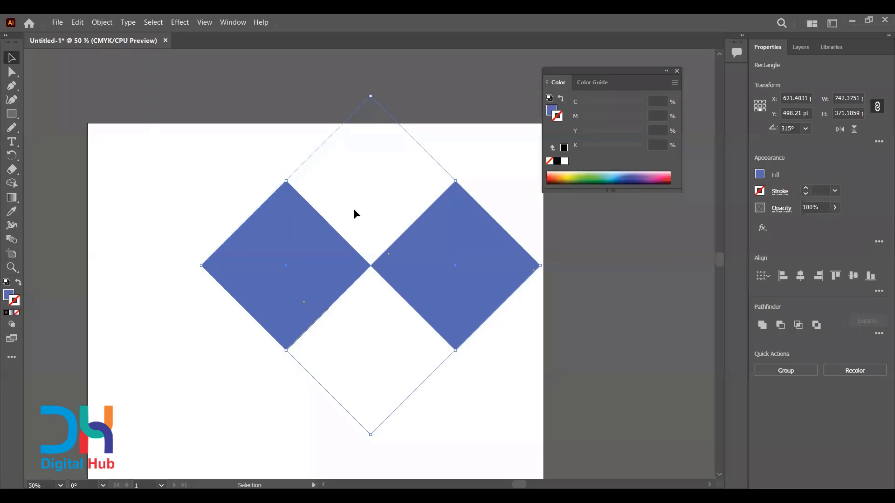
{"action": "key", "text": "Delete"}
{"action": "key", "text": "m"}
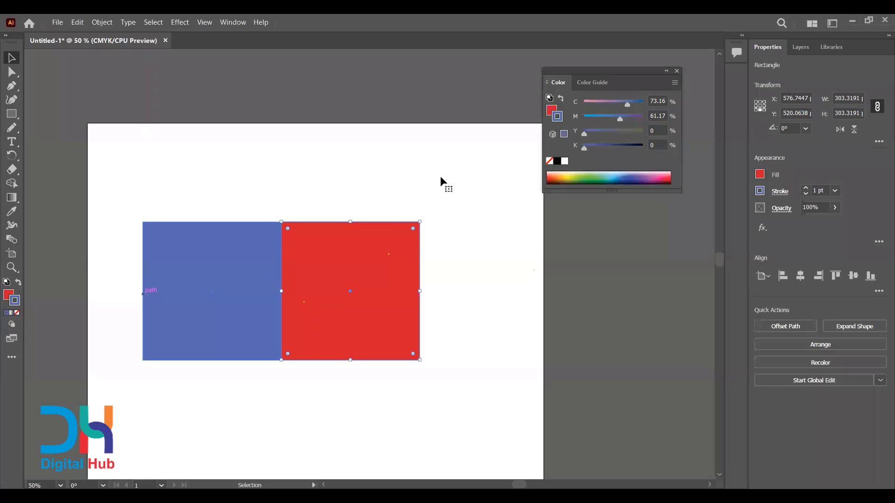
Tilt the first red square to about 358.04° and examine its edge against the neighbouring blue square at high magnification
{"action": "scroll", "coordinate": [471, 189], "scroll_direction": "down", "scroll_amount": 8}
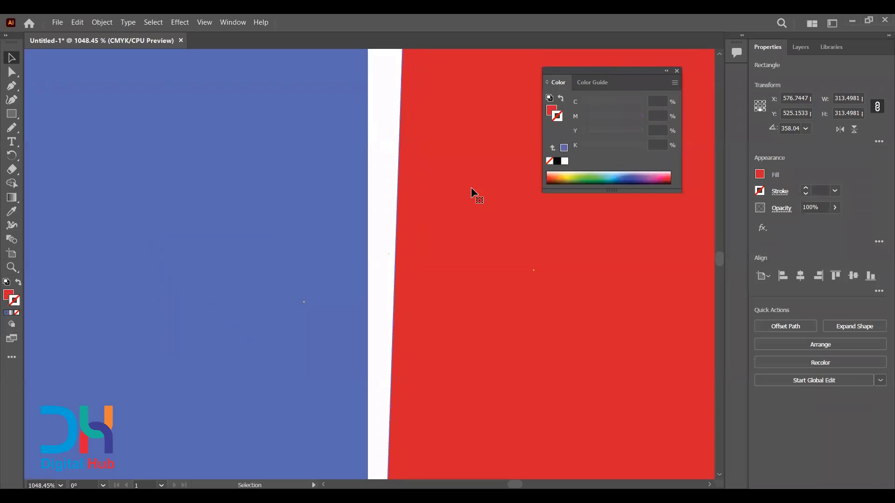
{"action": "scroll", "coordinate": [471, 189], "scroll_direction": "down", "scroll_amount": 10}
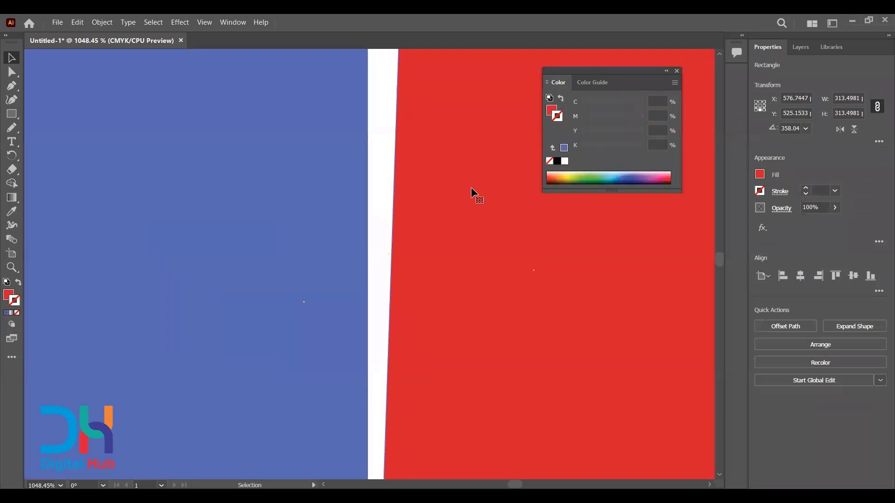
{"action": "scroll", "coordinate": [472, 189], "scroll_direction": "down", "scroll_amount": 10}
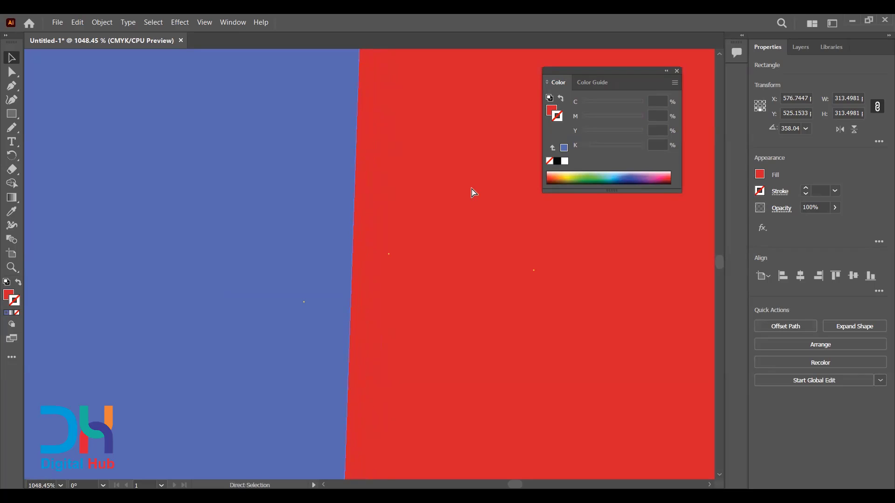
{"action": "key", "text": "ctrl+minus"}
{"action": "key", "text": "ctrl+minus"}
{"action": "key", "text": "ctrl+minus"}
{"action": "key", "text": "ctrl+minus"}
{"action": "key", "text": "ctrl+minus"}
{"action": "key", "text": "ctrl+minus"}
{"action": "key", "text": "ctrl+minus"}
{"action": "key", "text": "ctrl+minus"}
{"action": "key", "text": "v"}
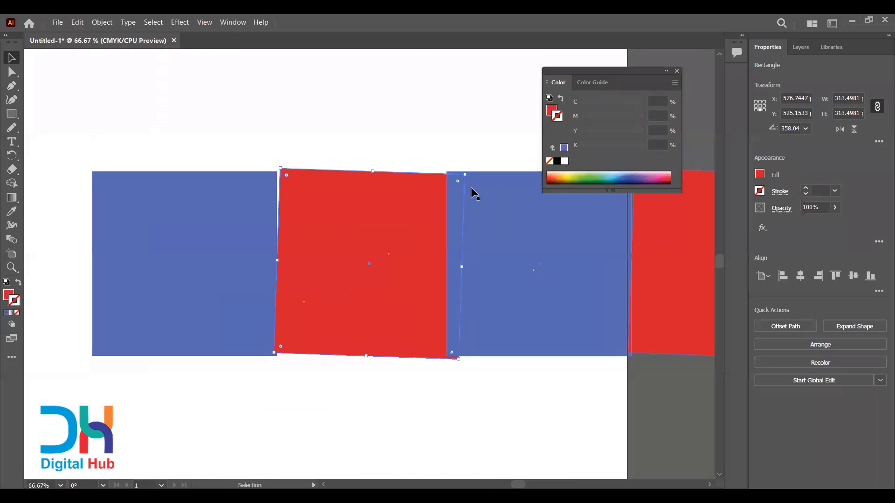
{"action": "key", "text": "ctrl+plus"}
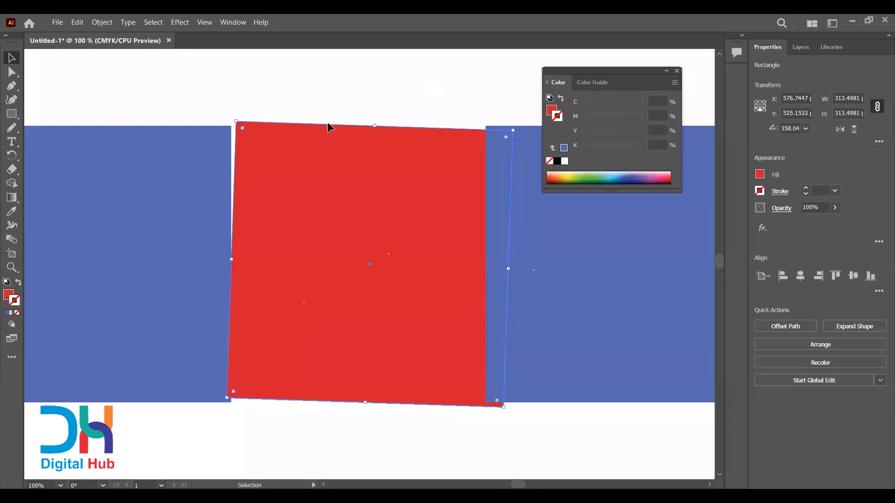
Rotate the tilted red square to about 301.03° and delete all the artwork
{"action": "key", "text": "ctrl+z"}
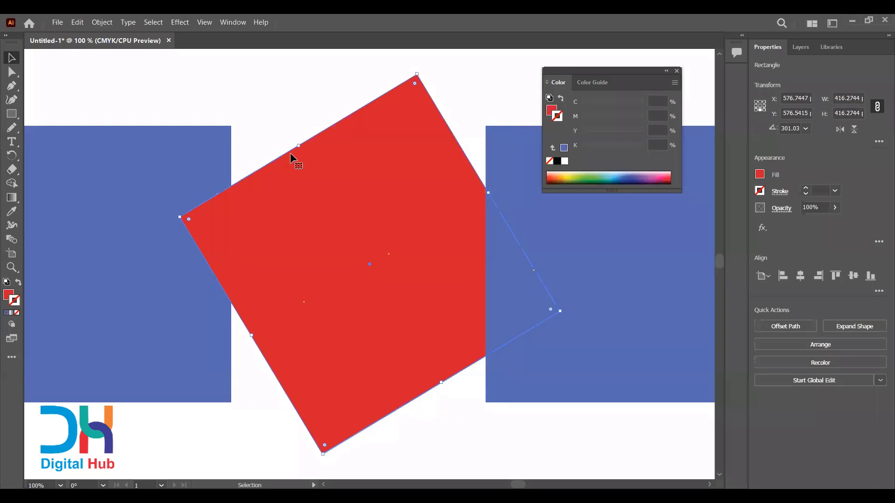
{"action": "key", "text": "Delete"}
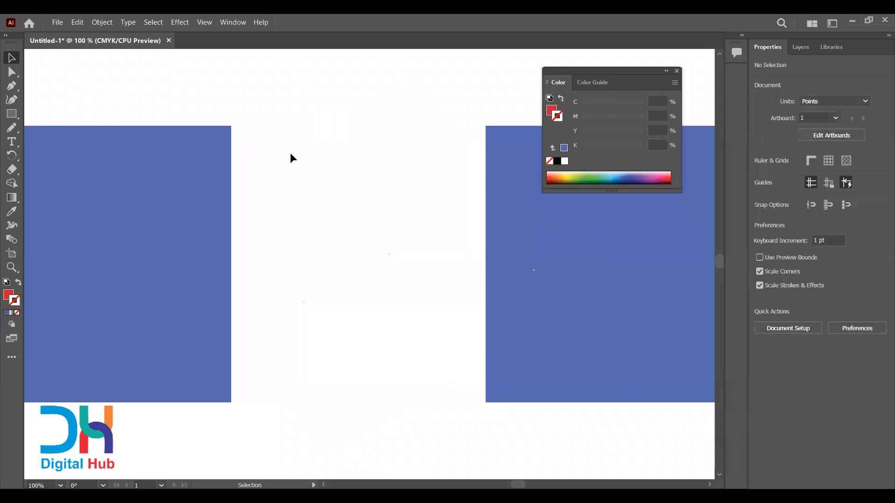
{"action": "key", "text": "ctrl+a"}
{"action": "key", "text": "Delete"}
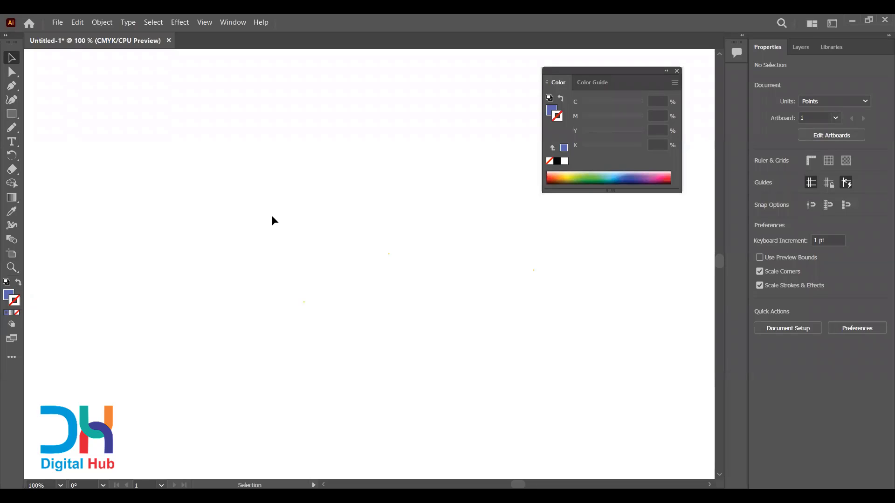
Draw a blue square about 268 pt wide and delete it again
{"action": "key", "text": "m"}
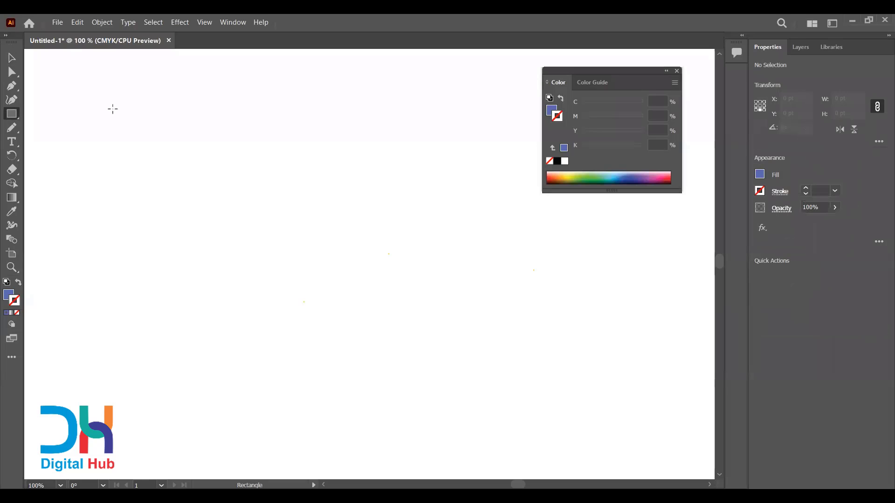
{"action": "left_click_drag", "start_coordinate": [227, 226], "coordinate": [350, 342]}
{"action": "key", "text": "v"}
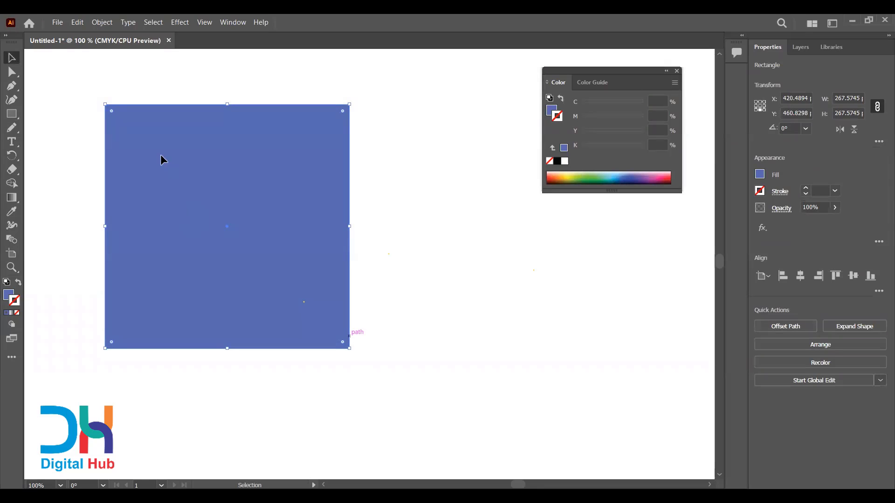
{"action": "key", "text": "Delete"}
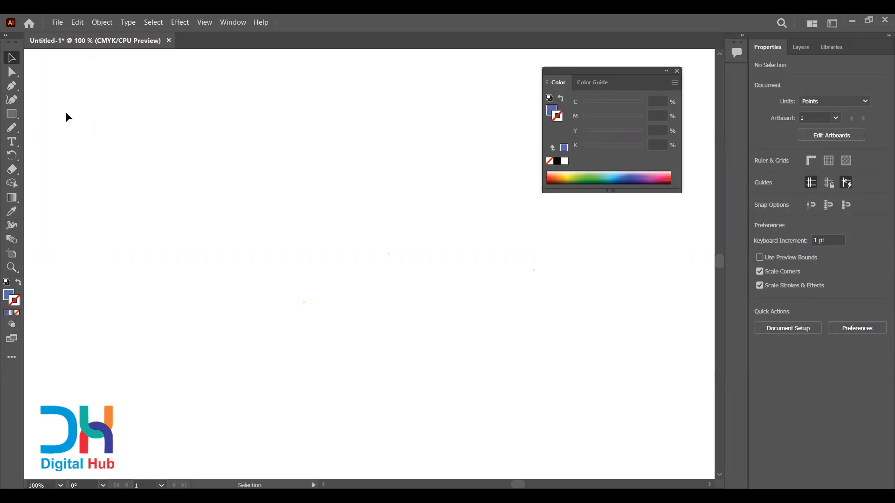
Draw a square about 284 pt wide with a yellow fill (C 10.93 %, Y 100 %) and practise selecting and deselecting it
{"action": "key", "text": "m"}
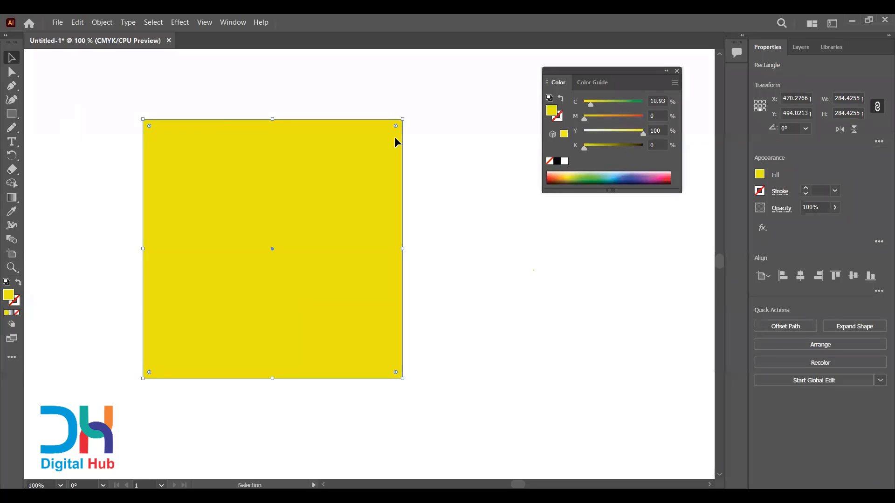
{"action": "left_click", "coordinate": [436, 140]}
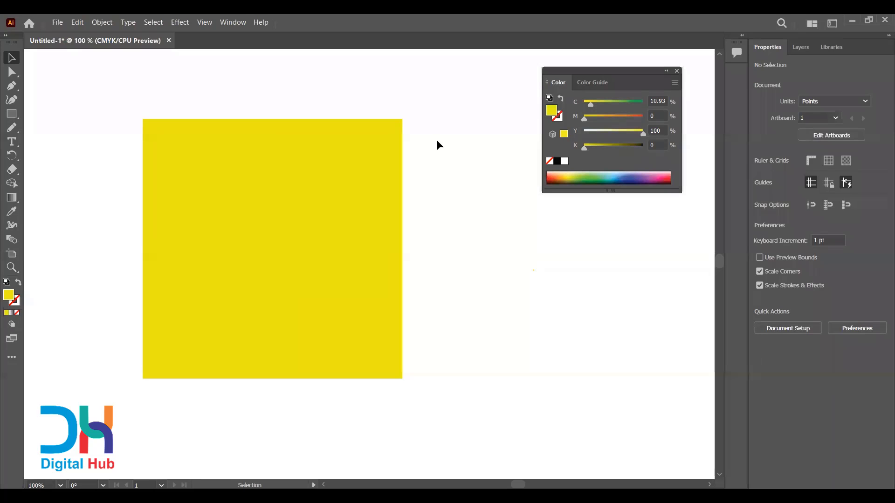
{"action": "left_click", "coordinate": [353, 192]}
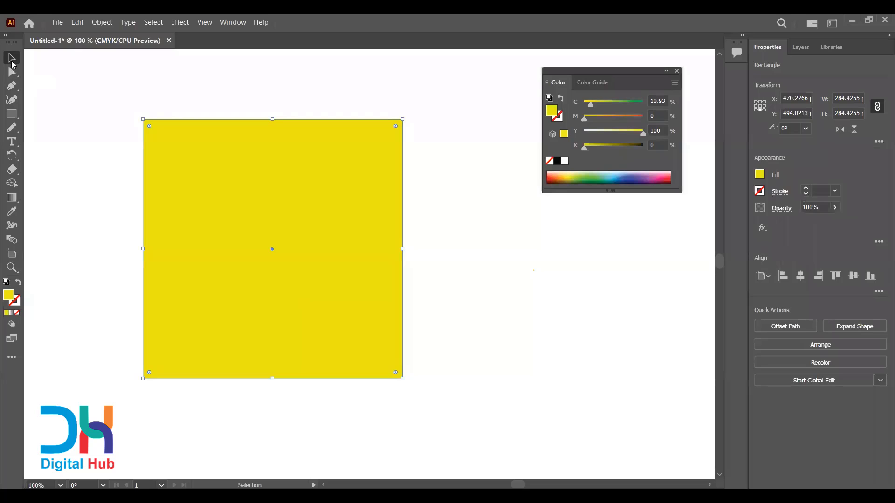
{"action": "key", "text": "ctrl+shift+a"}
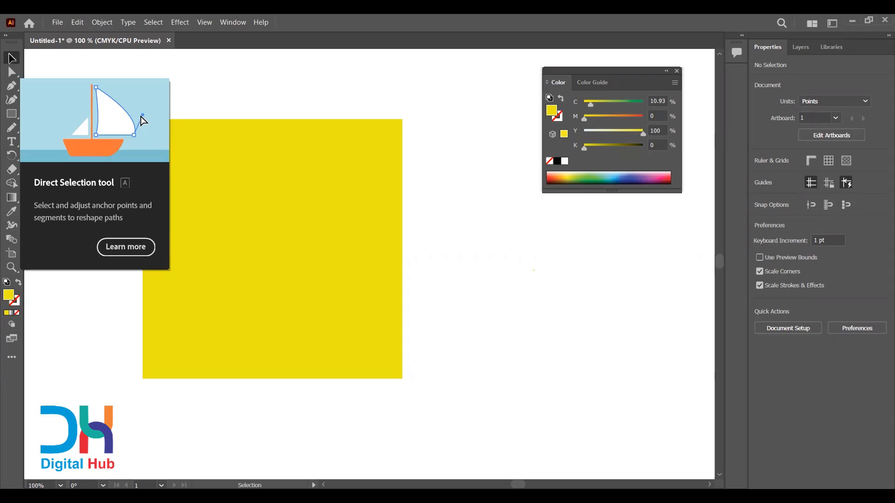
Move the whole yellow square to about X 507 pt, Y 488 pt and switch to Direct Selection at its upper-left corner
{"action": "key", "text": "ctrl+plus"}
{"action": "key", "text": "ctrl+plus"}
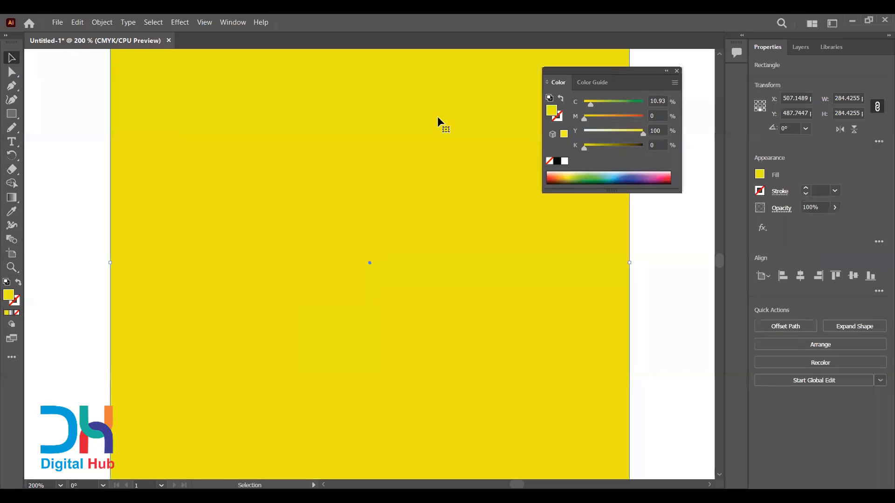
{"action": "key", "text": "ctrl+plus"}
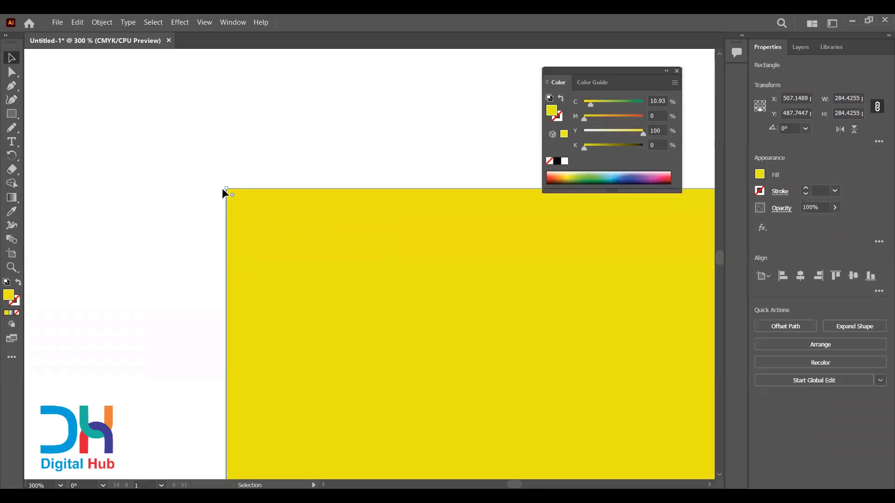
{"action": "left_click", "coordinate": [15, 73]}
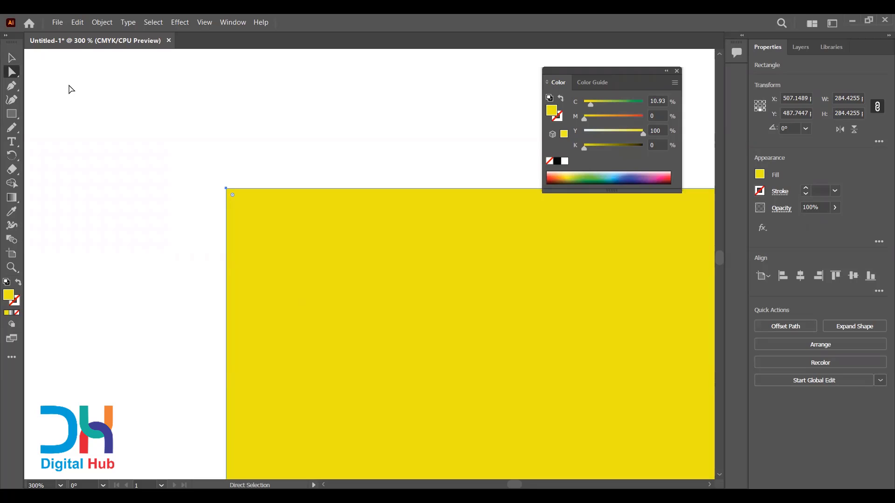
Return to the Selection tool and move the whole yellow square to about X 438 pt, Y 443 pt
{"action": "left_click", "coordinate": [217, 202], "text": "ctrl"}
{"action": "key", "text": "ctrl+minus"}
{"action": "key", "text": "ctrl+minus"}
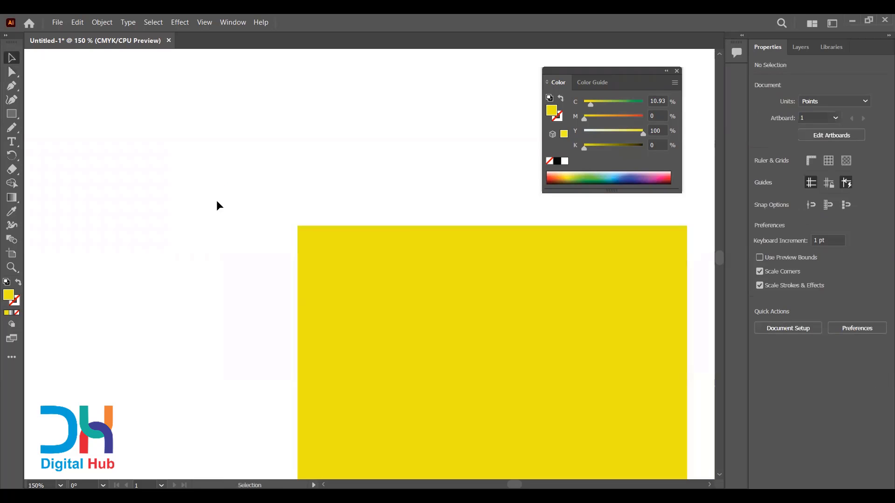
{"action": "scroll", "coordinate": [217, 201], "scroll_direction": "right", "scroll_amount": 7}
{"action": "key", "text": "ctrl+minus"}
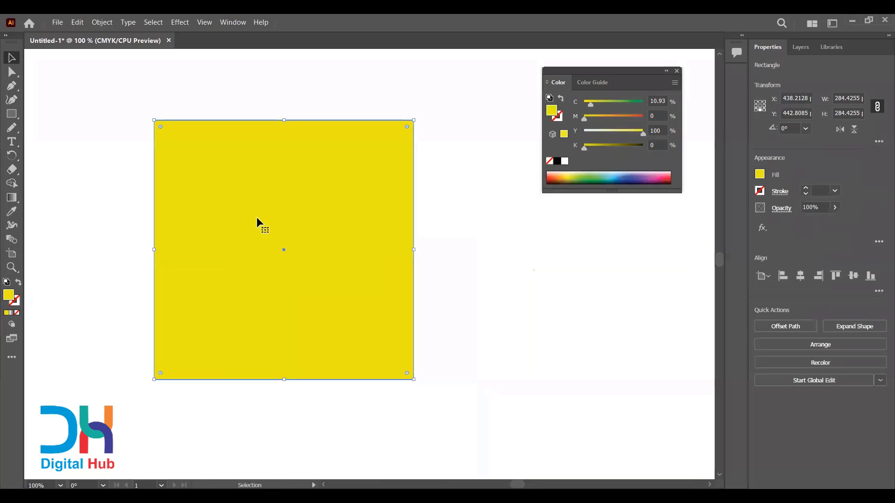
{"action": "key", "text": "ctrl+plus"}
{"action": "key", "text": "v"}
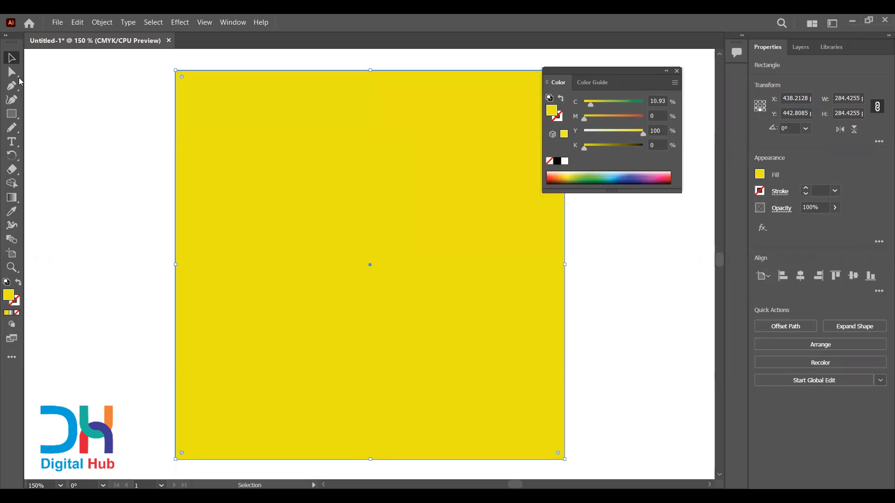
Select only the yellow square's upper-left anchor point with the Direct Selection tool
{"action": "key", "text": "a"}
{"action": "left_click", "coordinate": [176, 71]}
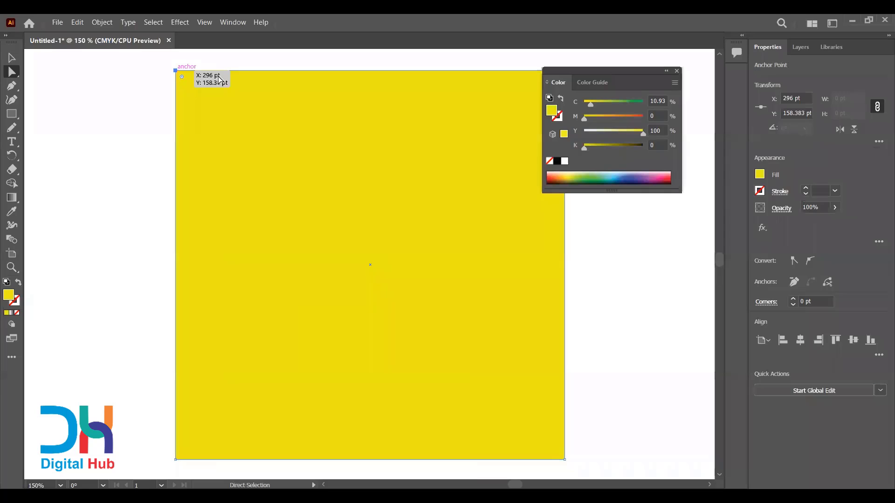
{"action": "scroll", "coordinate": [260, 91], "scroll_direction": "right", "scroll_amount": 3}
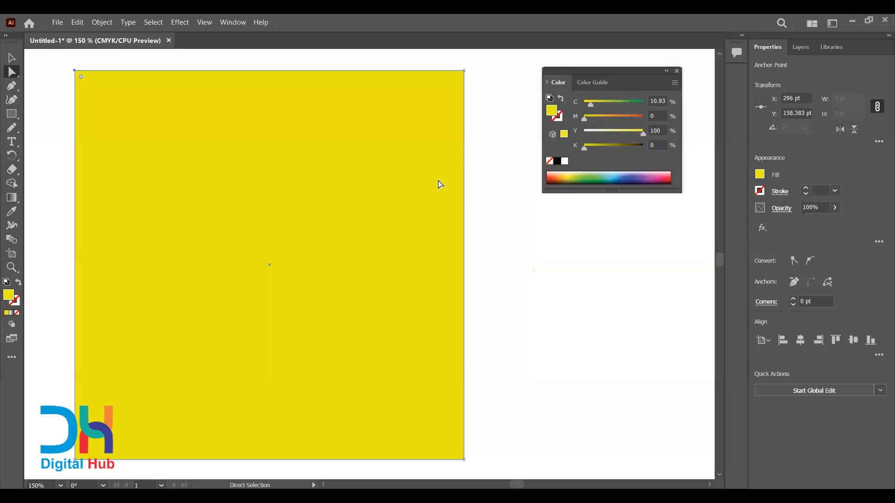
Select the yellow square's upper-right anchor point and inspect the square's upper corners up close
{"action": "left_click", "coordinate": [460, 152]}
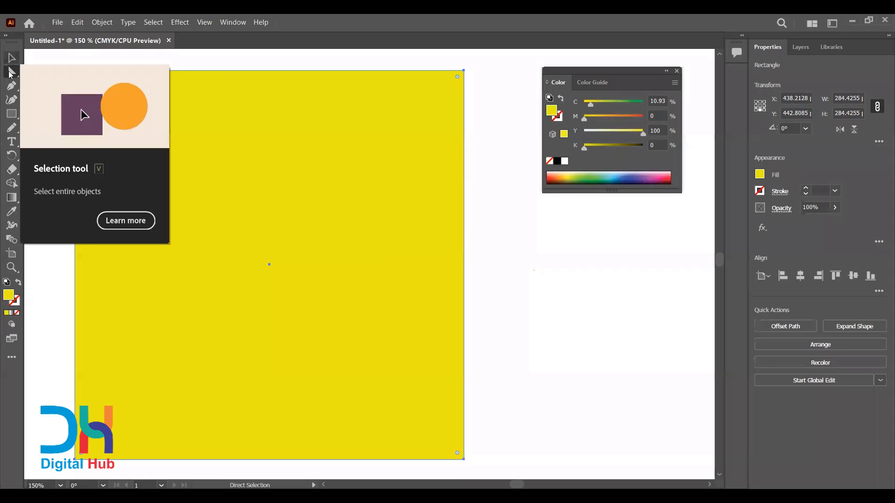
{"action": "left_click", "coordinate": [464, 71]}
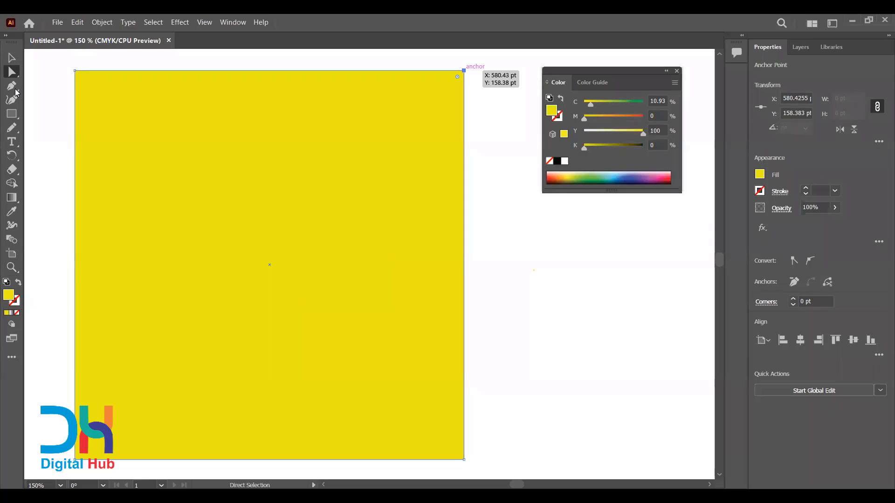
{"action": "key", "text": "ctrl+plus"}
{"action": "key", "text": "ctrl+plus"}
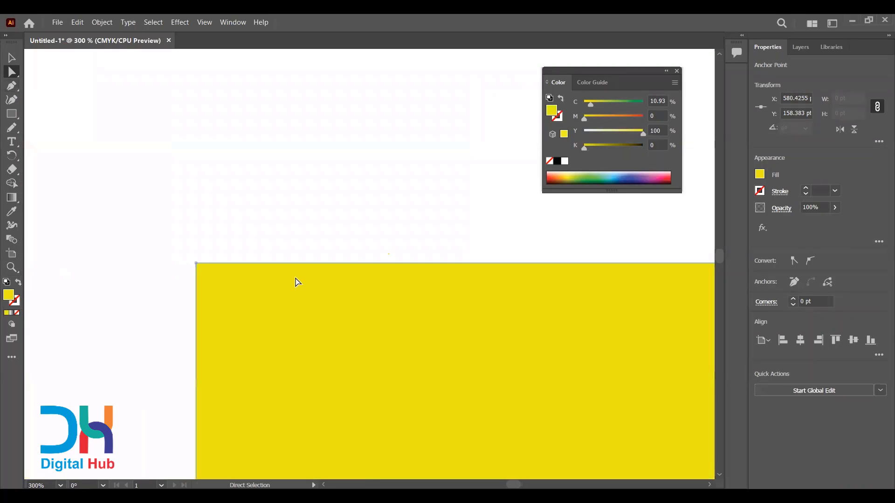
{"action": "scroll", "coordinate": [296, 278], "scroll_direction": "right", "scroll_amount": 5}
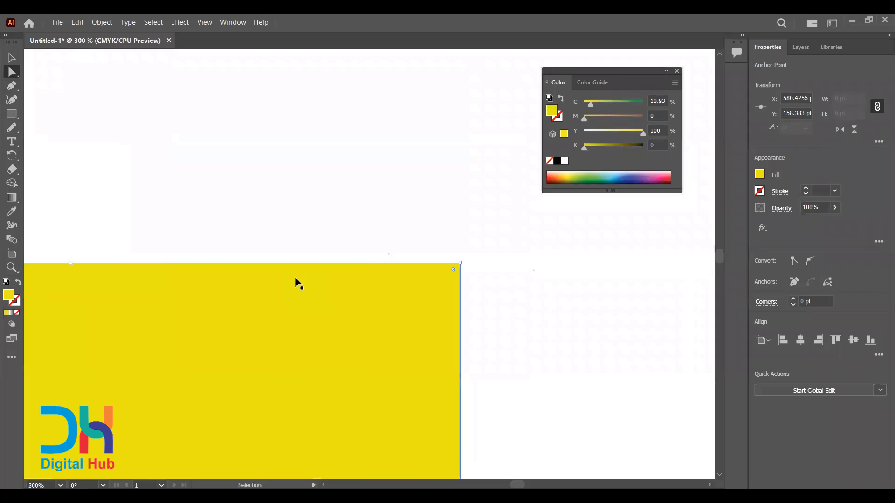
Reshape the yellow square into an irregular quadrilateral about 542 × 427 pt and move it whole to about X 525 pt, Y 465 pt
{"action": "key", "text": "ctrl+1"}
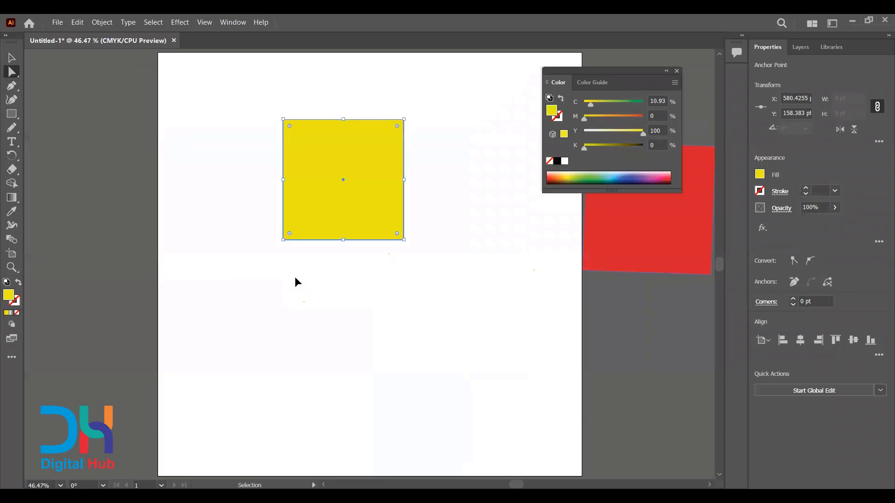
{"action": "key", "text": "ctrl+plus"}
{"action": "key", "text": "ctrl+plus"}
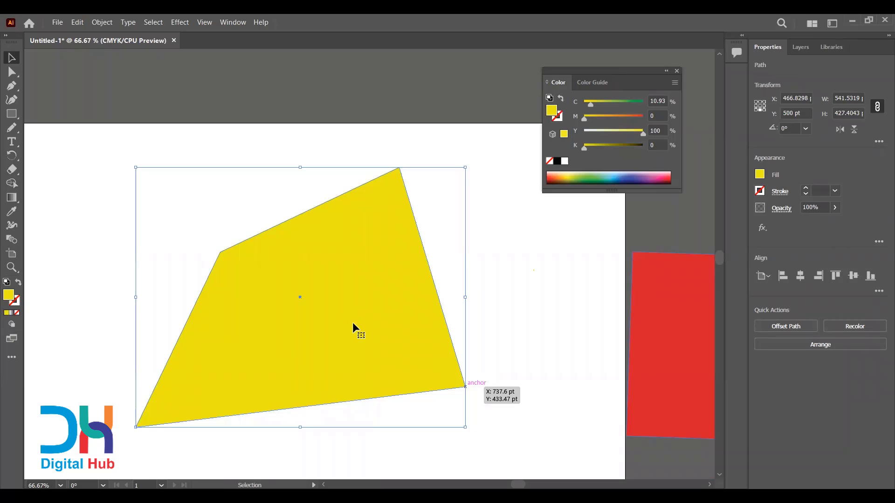
{"action": "key", "text": "ctrl+z"}
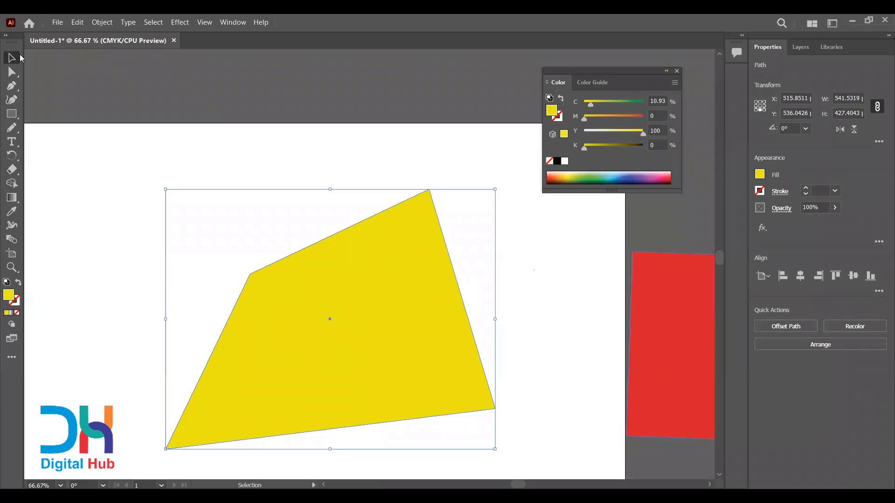
{"action": "key", "text": "ctrl+z"}
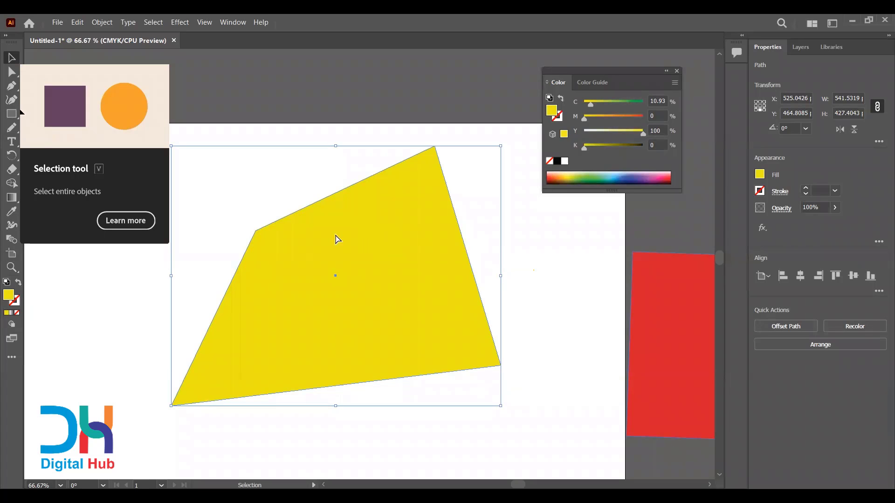
Delete the yellow quadrilateral and draw a yellow square about 319 pt per side in its place
{"action": "key", "text": "Delete"}
{"action": "key", "text": "m"}
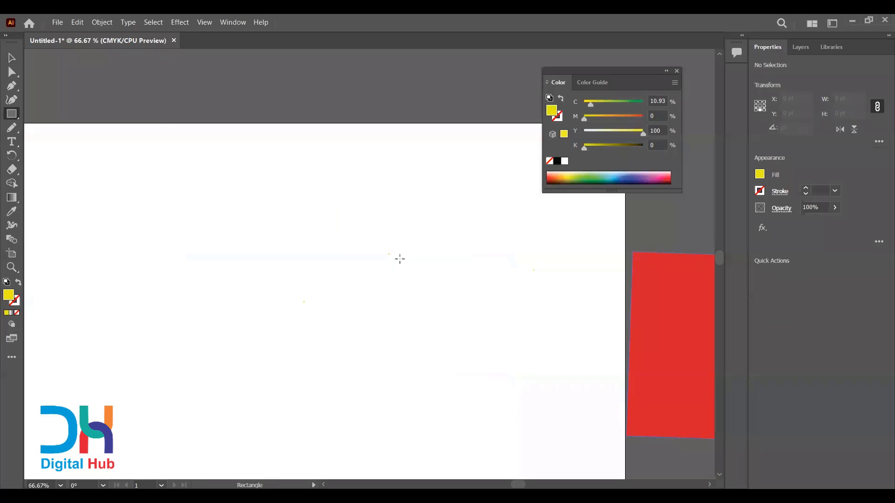
{"action": "key", "text": "ctrl+z"}
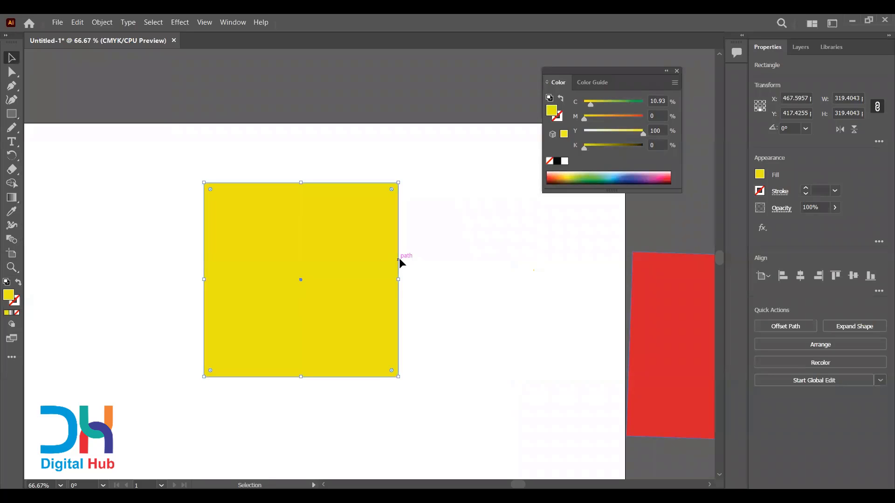
Move only the square's upper-right anchor point inward to about X 574 pt, Y 169 pt and delete that anchor with Direct Selection
{"action": "key", "text": "a"}
{"action": "left_click", "coordinate": [399, 187]}
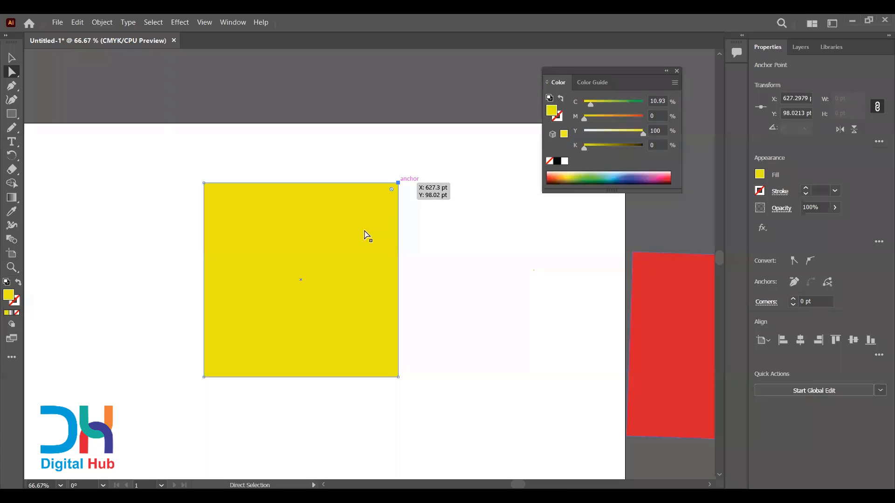
{"action": "left_click_drag", "start_coordinate": [398, 183], "coordinate": [366, 227]}
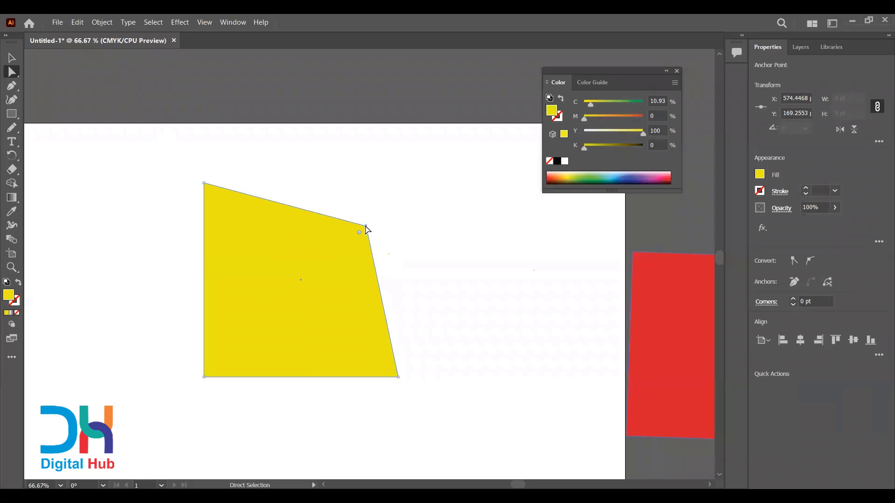
{"action": "key", "text": "Delete"}
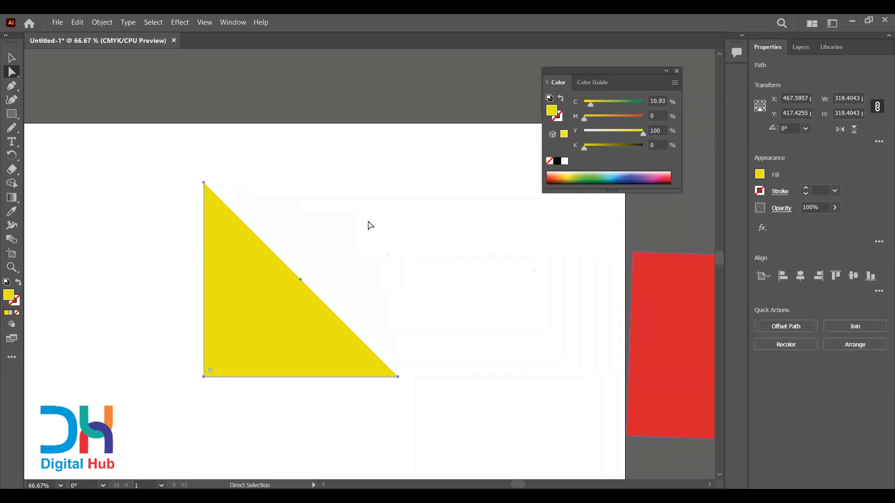
Delete the whole yellow triangle with the Selection tool and draw a yellow square about 290 pt per side
{"action": "key", "text": "v"}
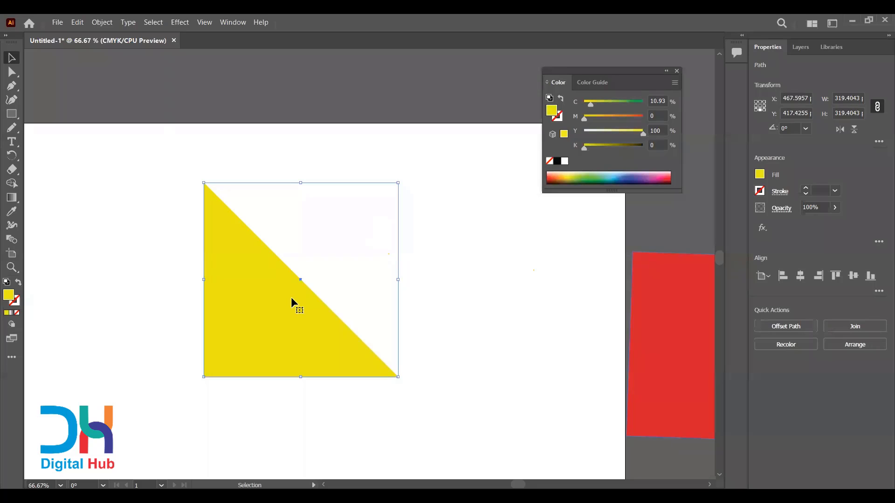
{"action": "key", "text": "Delete"}
{"action": "key", "text": "m"}
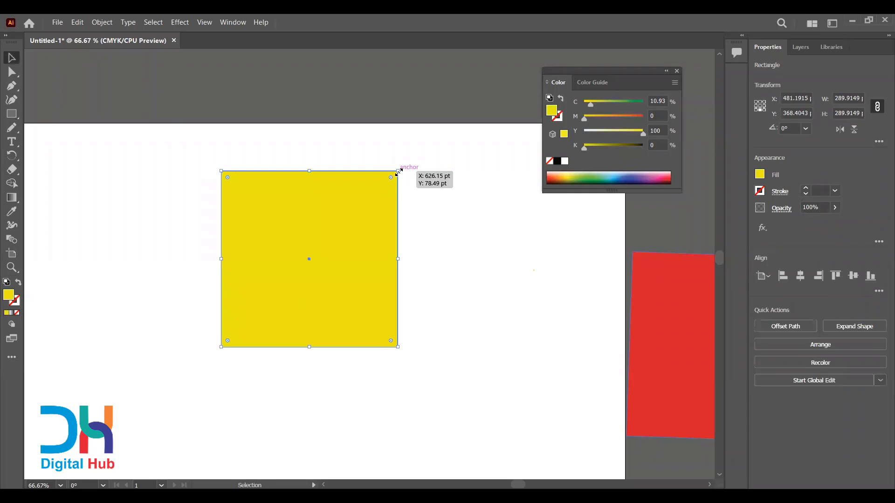
Delete the whole square and undo the deletion, and delete only its lower-right anchor point with the Direct Selection tool
{"action": "key", "text": "Delete"}
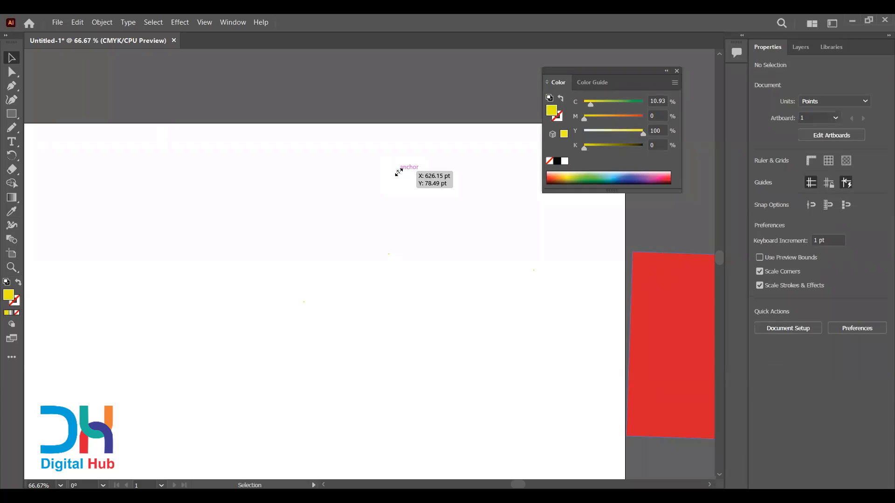
{"action": "key", "text": "ctrl+z"}
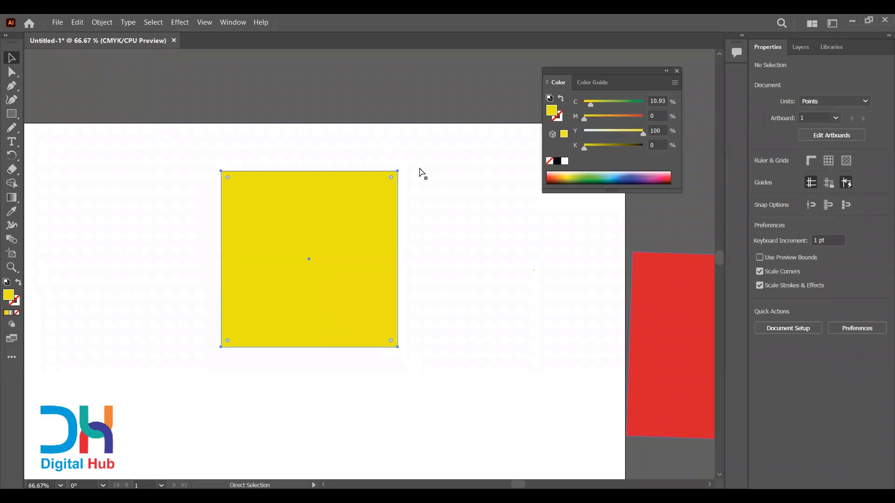
{"action": "left_click", "coordinate": [399, 172]}
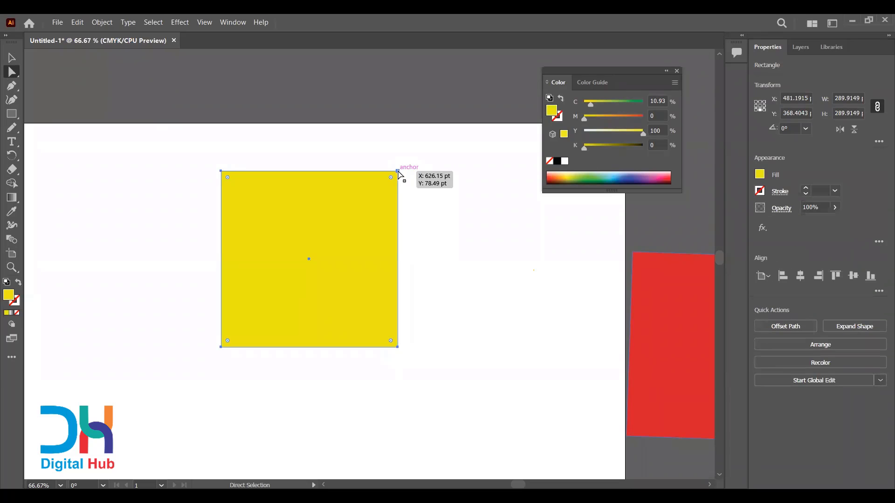
{"action": "left_click", "coordinate": [398, 171]}
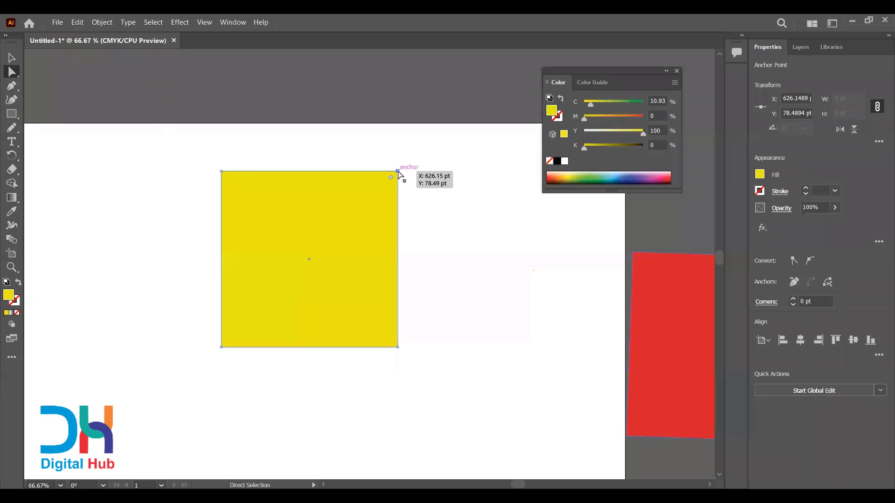
{"action": "left_click", "coordinate": [398, 347]}
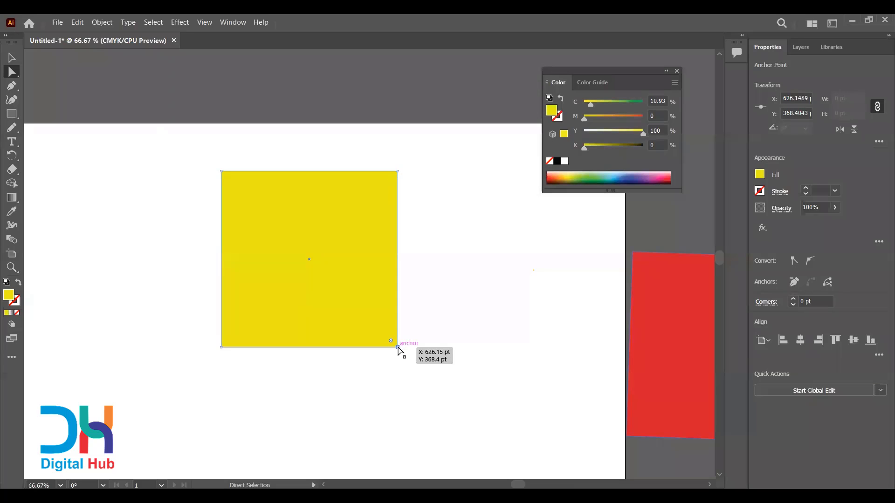
{"action": "key", "text": "Delete"}
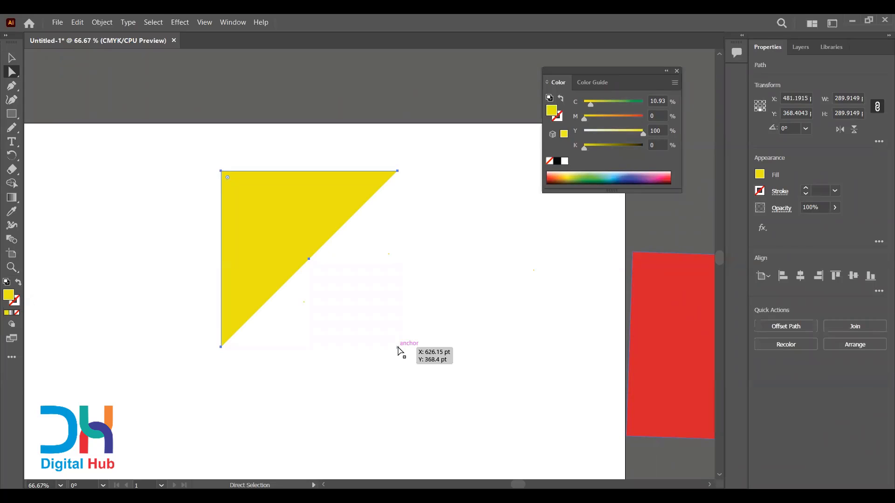
Replace the yellow triangle with a five-pointed star about 445 × 423 pt, positioned at about X 432 pt, Y 480 pt
{"action": "key", "text": "Delete"}
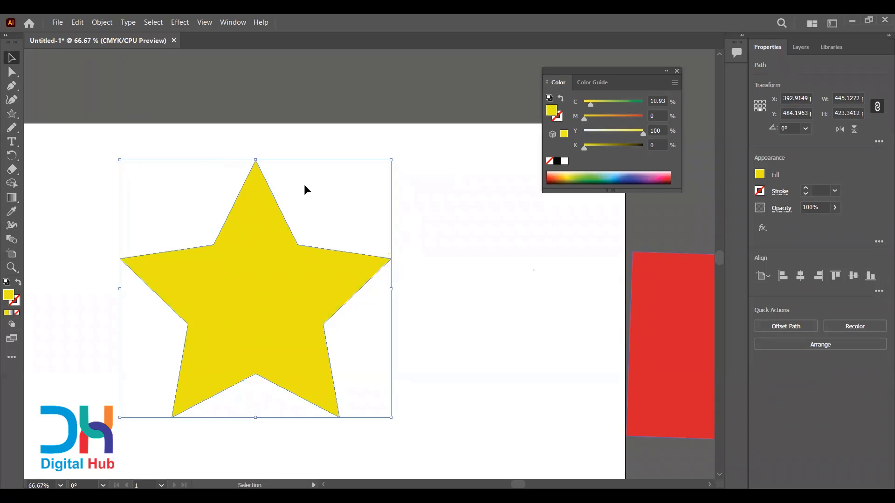
{"action": "key", "text": "shift+Right"}
{"action": "key", "text": "shift+Right"}
{"action": "key", "text": "shift+Right"}
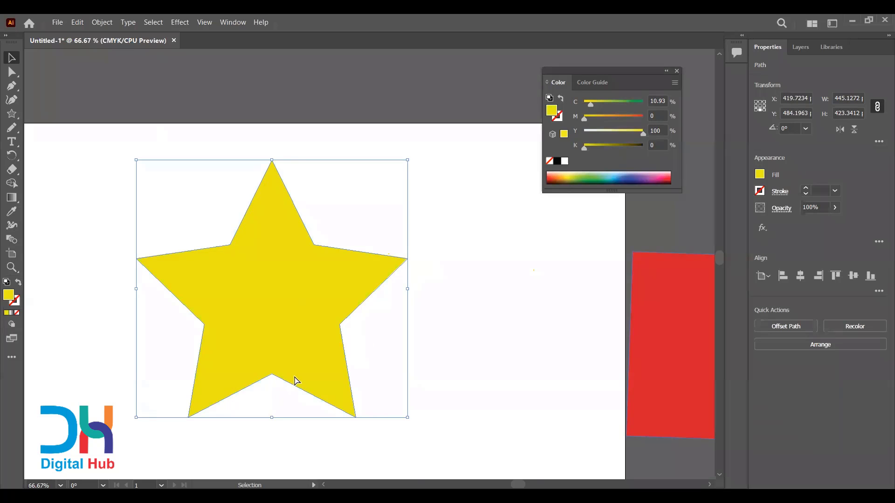
{"action": "left_click_drag", "start_coordinate": [314, 243], "coordinate": [313, 240]}
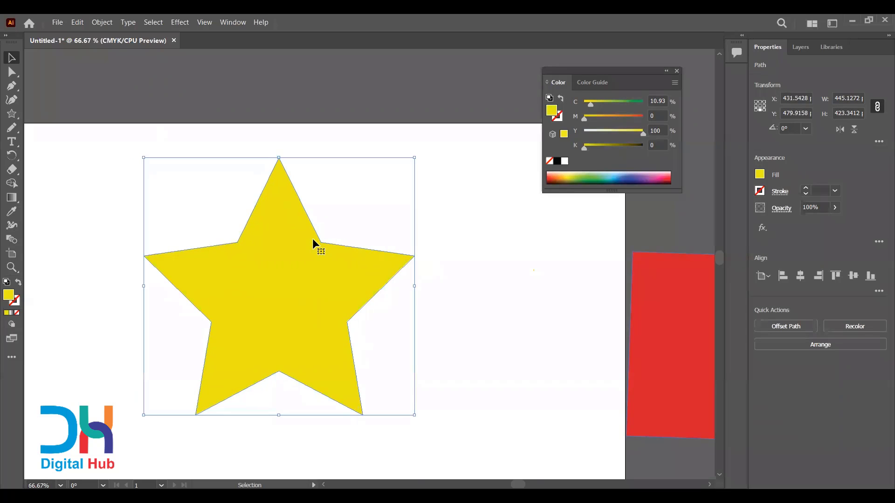
Distort the star by its anchor points, pulling its right tip to about X 762 pt, Y 103 pt, and delete its top and right-side anchors
{"action": "key", "text": "a"}
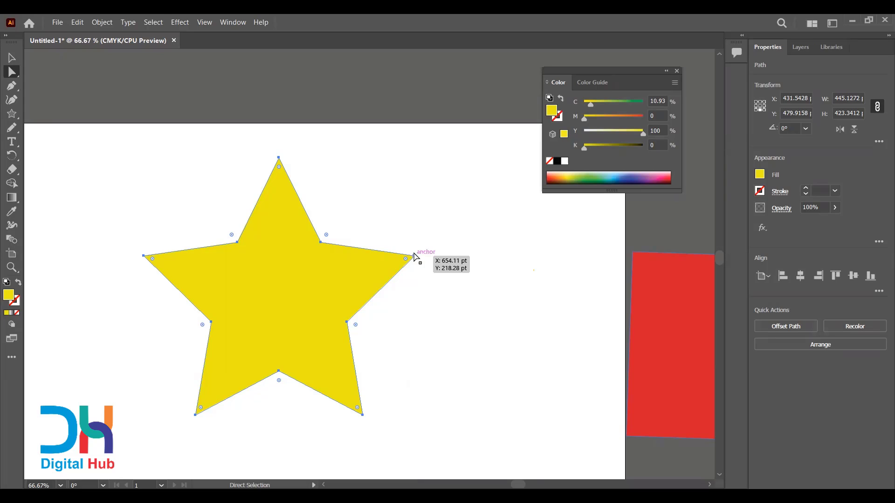
{"action": "left_click", "coordinate": [414, 256]}
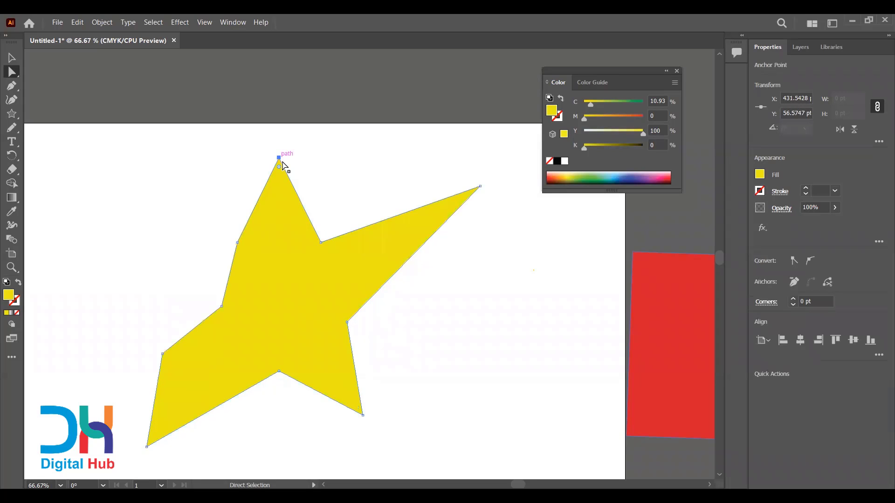
{"action": "key", "text": "Delete"}
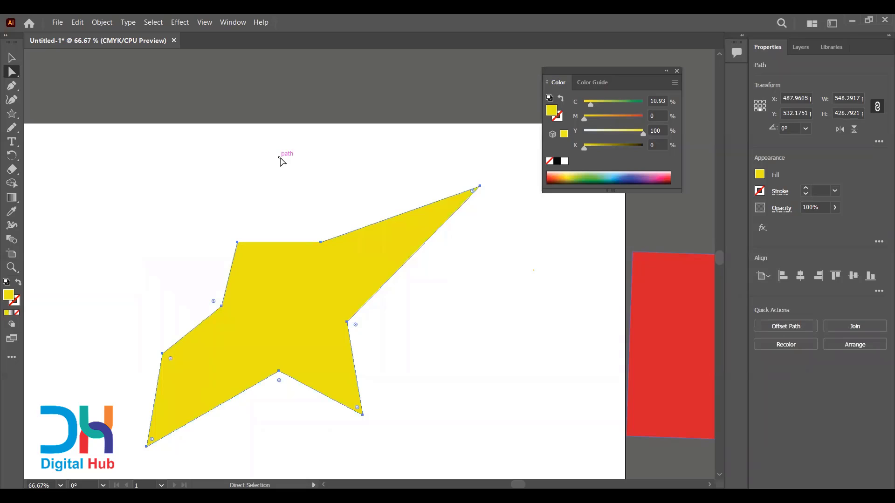
{"action": "left_click", "coordinate": [320, 242]}
{"action": "key", "text": "Delete"}
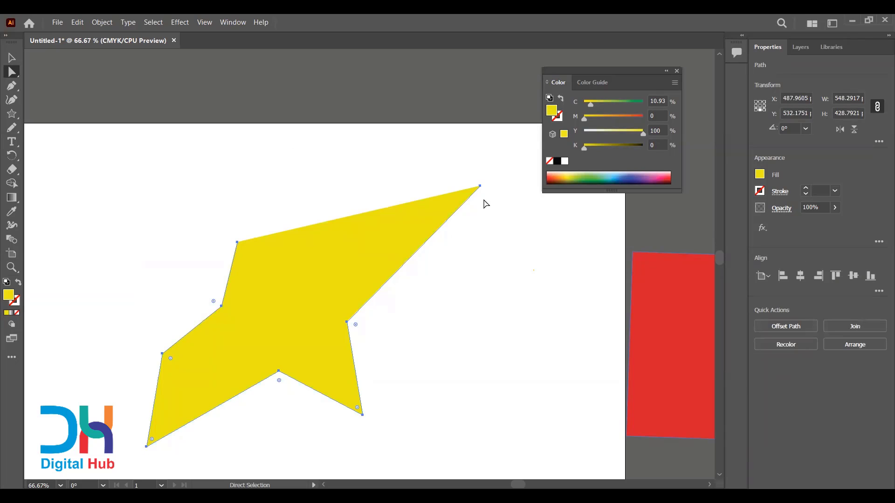
{"action": "left_click", "coordinate": [481, 186]}
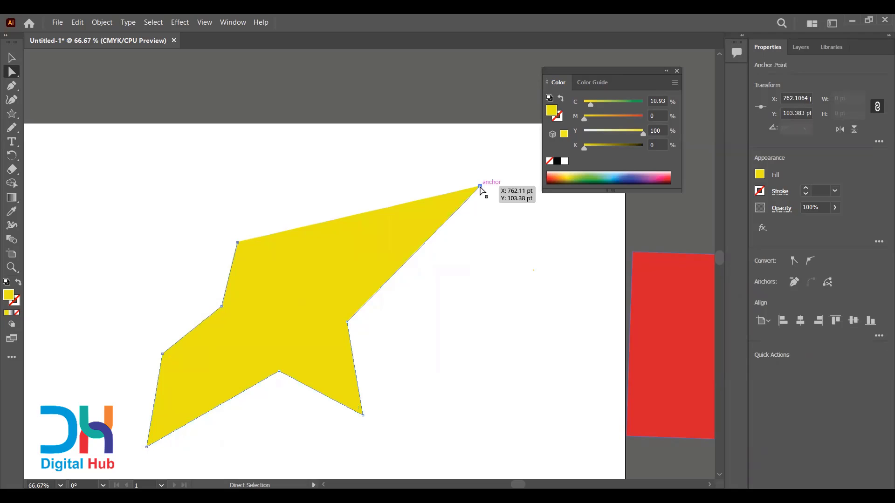
{"action": "key", "text": "Delete"}
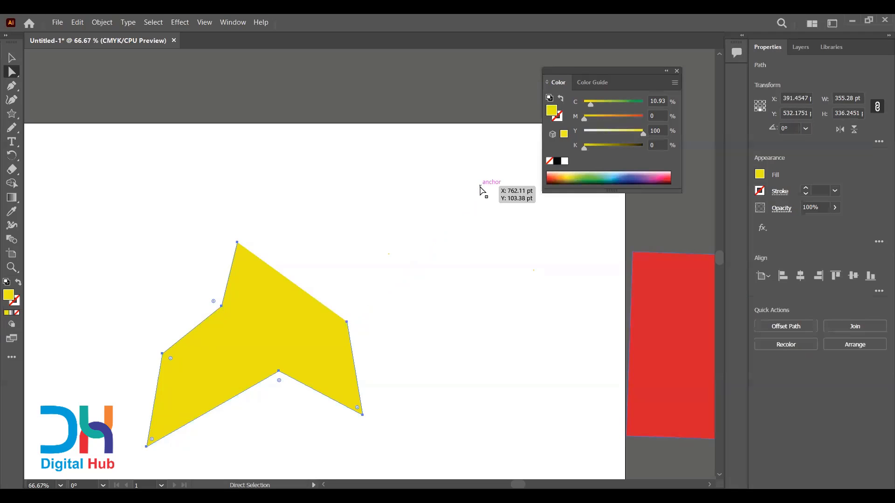
{"action": "left_click", "coordinate": [347, 322]}
{"action": "key", "text": "Delete"}
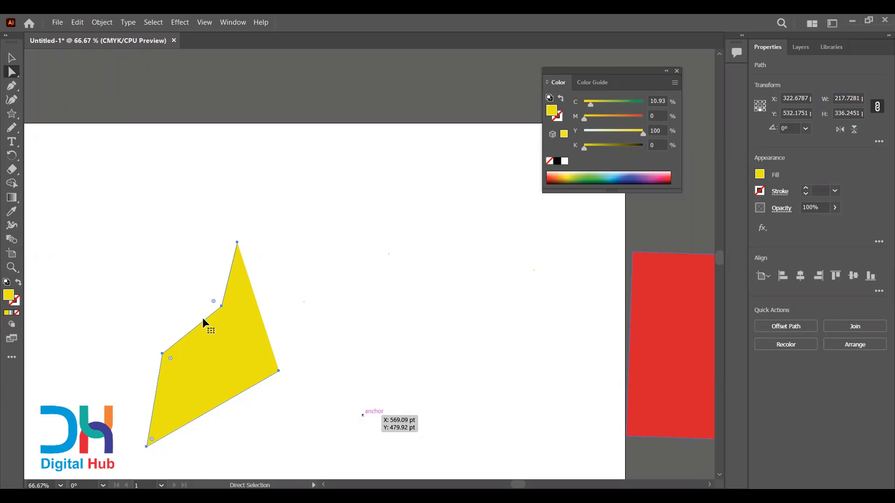
Delete what remains of the yellow star and draw a yellow square about 253 pt per side
{"action": "key", "text": "ctrl+z"}
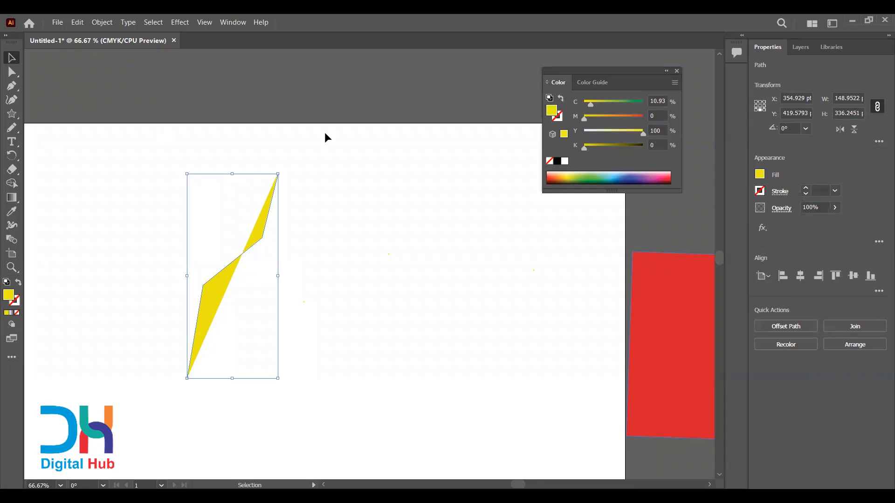
{"action": "key", "text": "Delete"}
{"action": "key", "text": "m"}
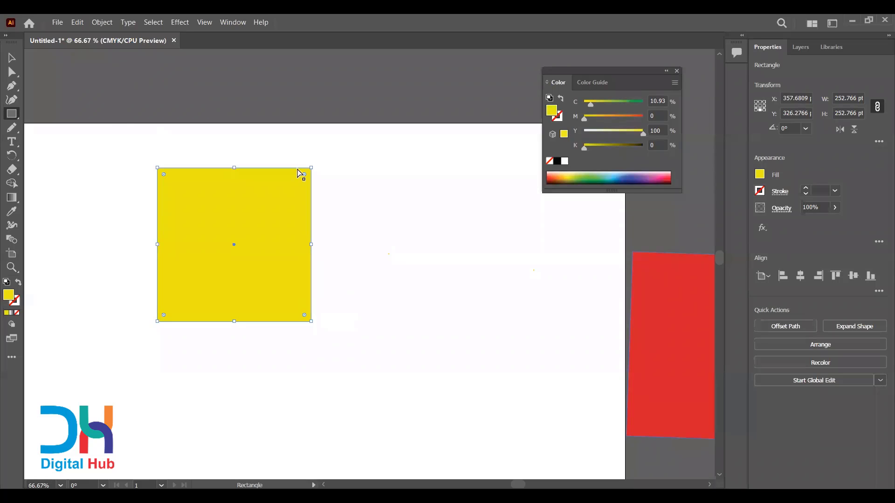
Delete the new square's upper-right anchor point with the Direct Selection tool to make a right triangle
{"action": "key", "text": "a"}
{"action": "left_click", "coordinate": [312, 168]}
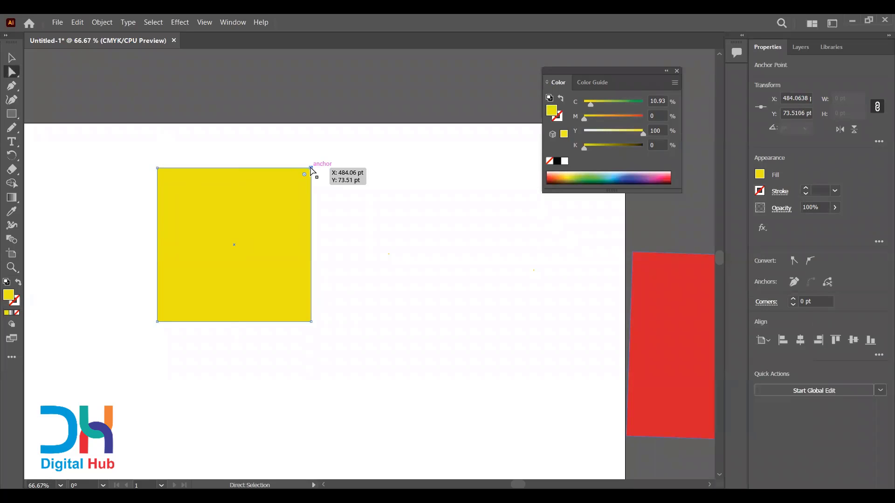
{"action": "key", "text": "Delete"}
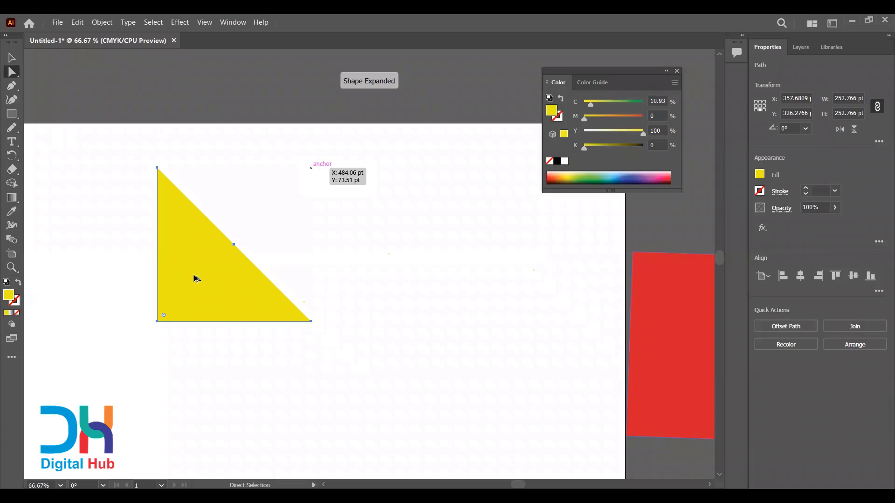
Duplicate the yellow triangle horizontally with an offset of 292.6 pt and rotate the copy 180°
{"action": "key", "text": "v"}
{"action": "left_click_drag", "start_coordinate": [196, 279], "coordinate": [375, 269]}
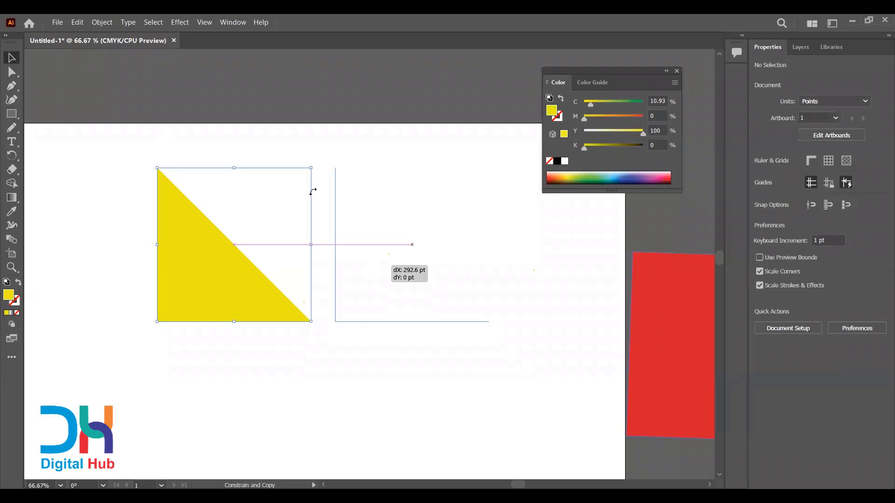
{"action": "left_click_drag", "start_coordinate": [313, 192], "coordinate": [310, 275]}
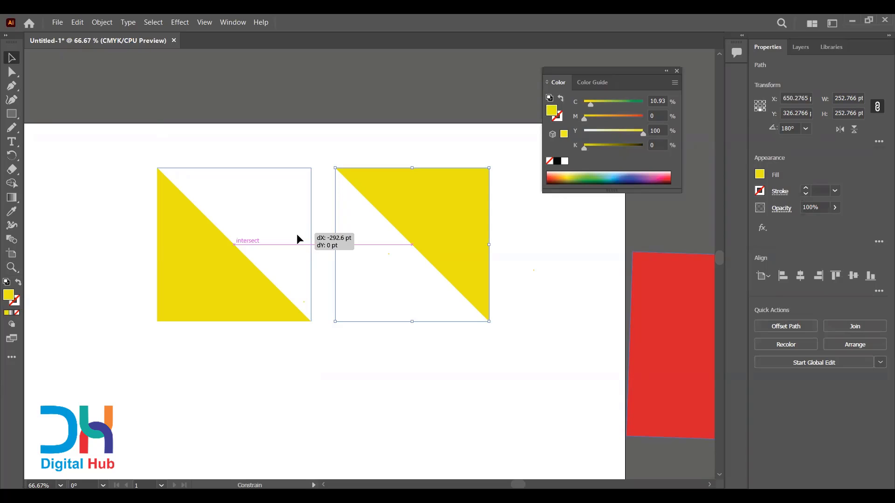
Move the rotated triangle beside the original's diagonal, turn off Smart Guides and leave a thin diagonal gap between the two
{"action": "left_click_drag", "start_coordinate": [297, 234], "coordinate": [296, 233]}
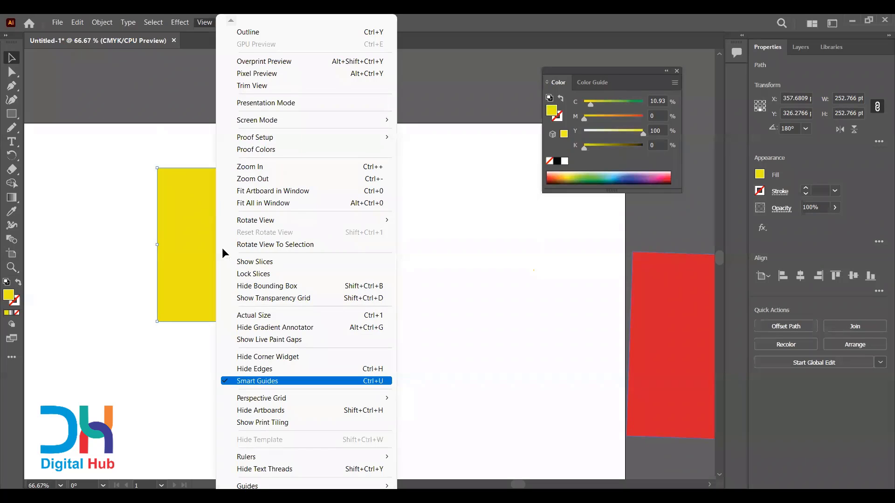
{"action": "left_click", "coordinate": [332, 271]}
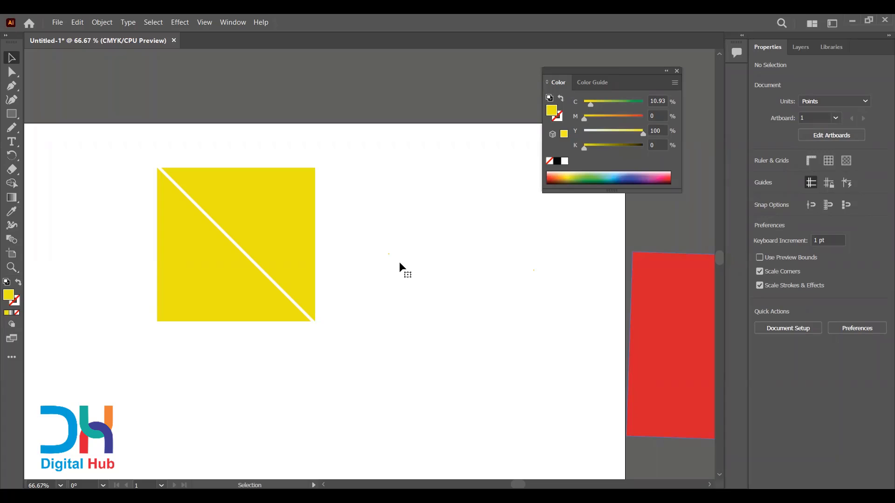
Undo the gapped placement of the rotated yellow triangle, turn Smart Guides back on and delete the rotated copy
{"action": "key", "text": "ctrl+z"}
{"action": "key", "text": "ctrl+z"}
{"action": "left_click", "coordinate": [440, 251]}
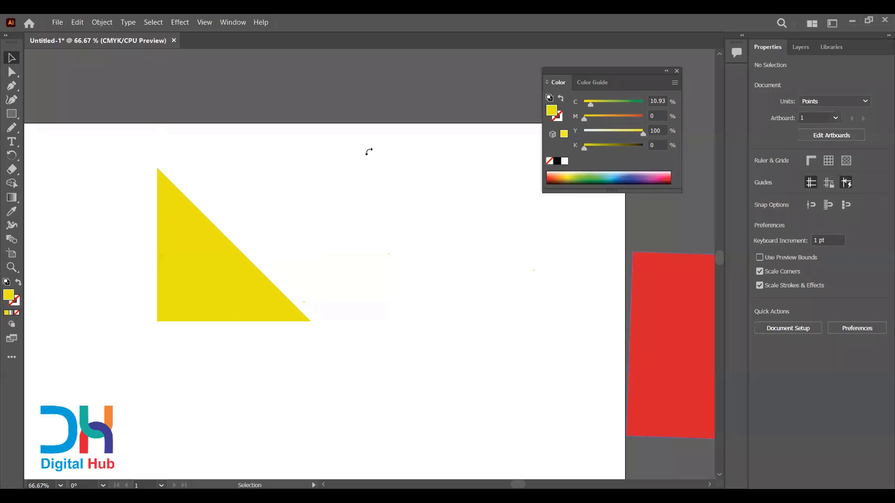
{"action": "left_click_drag", "start_coordinate": [363, 165], "coordinate": [359, 175]}
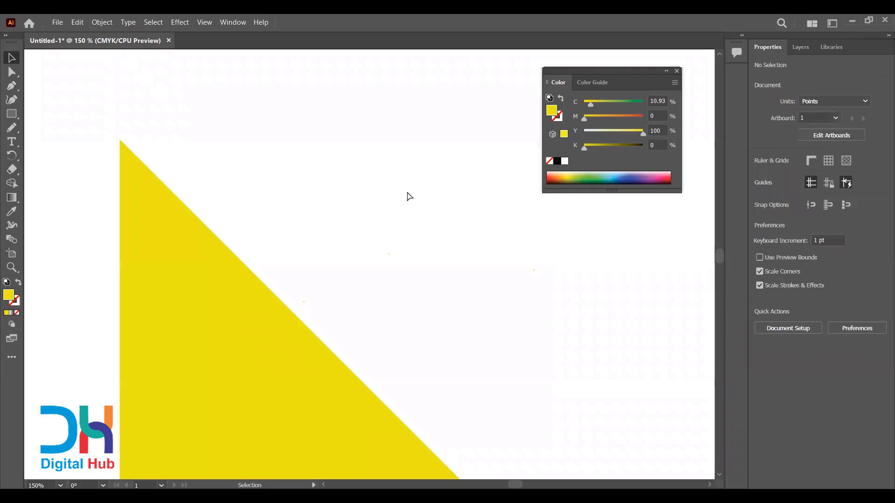
{"action": "key", "text": "ctrl+minus"}
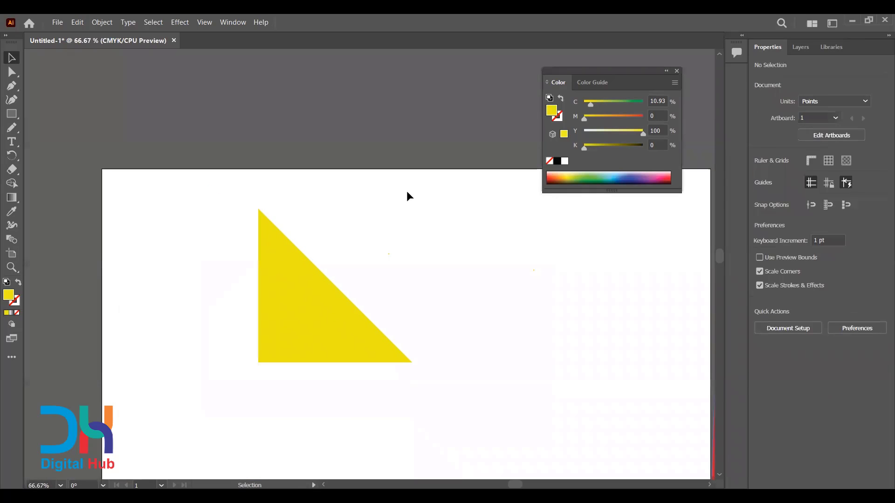
{"action": "scroll", "coordinate": [406, 191], "scroll_direction": "right", "scroll_amount": 3}
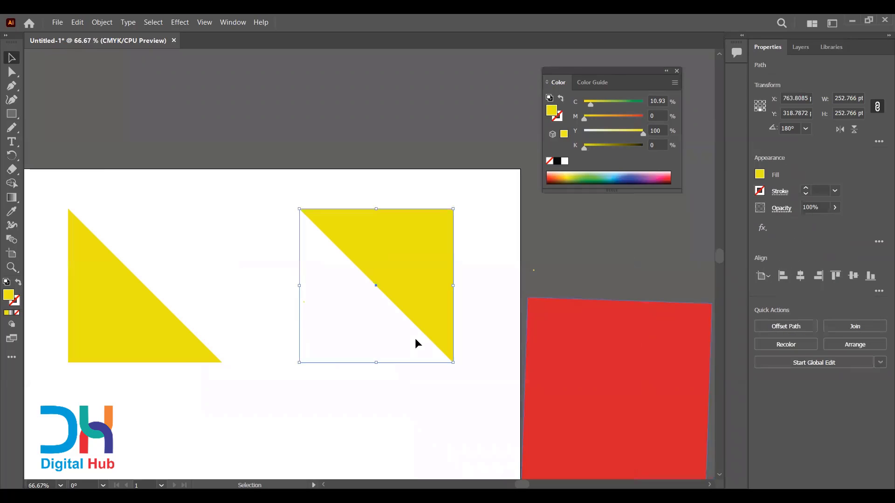
{"action": "key", "text": "Delete"}
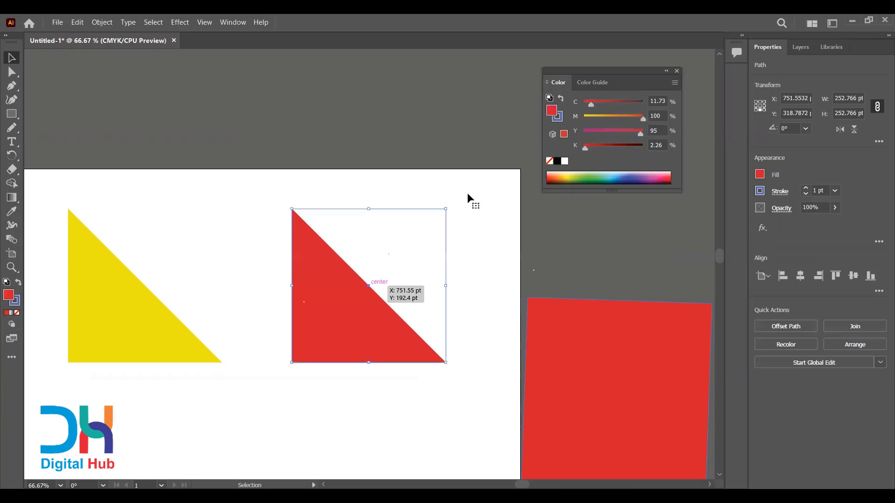
Remove the red triangle and put a red copy back beside the yellow one, level with it, at X 689.51 pt
{"action": "right_click", "coordinate": [372, 291]}
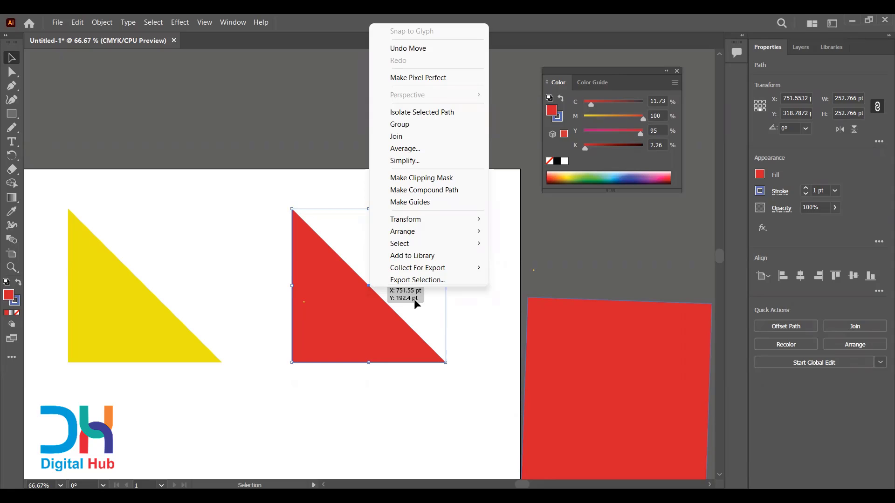
{"action": "key", "text": "Escape"}
{"action": "key", "text": "Delete"}
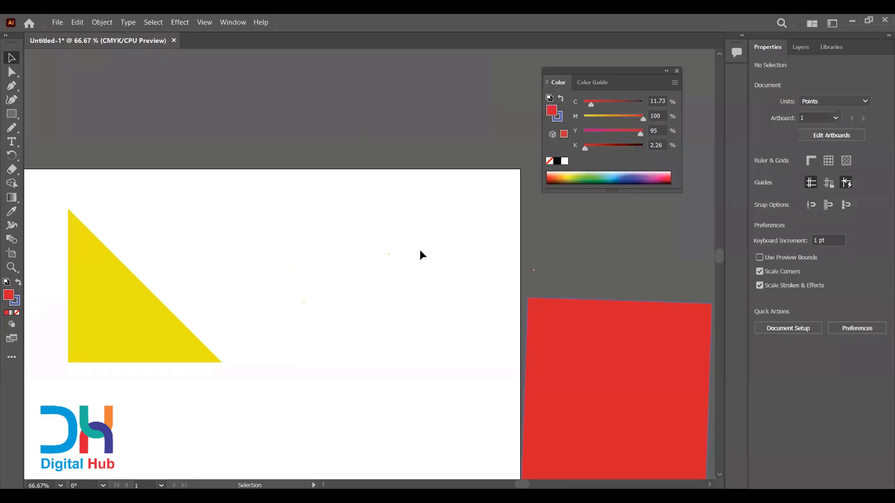
{"action": "key", "text": "i"}
{"action": "key", "text": "ctrl+z"}
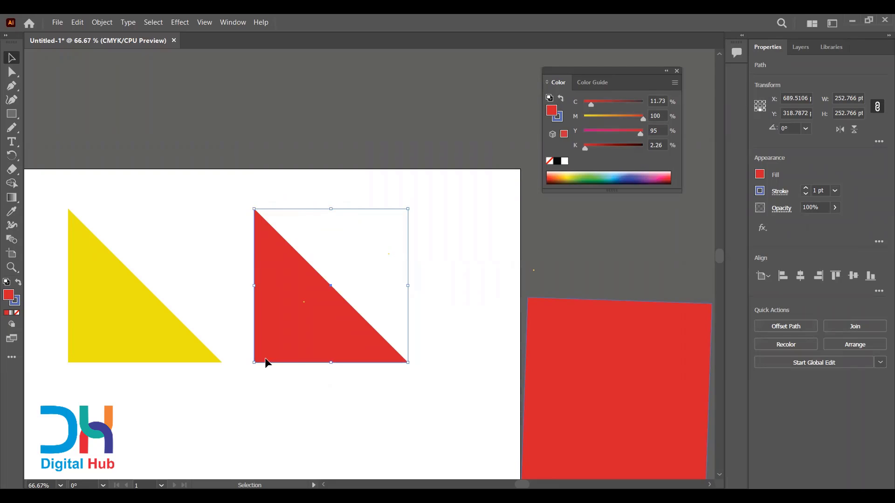
Flip the red triangle horizontally and vertically, and center-align it with the yellow one so both form a square
{"action": "left_click", "coordinate": [841, 131]}
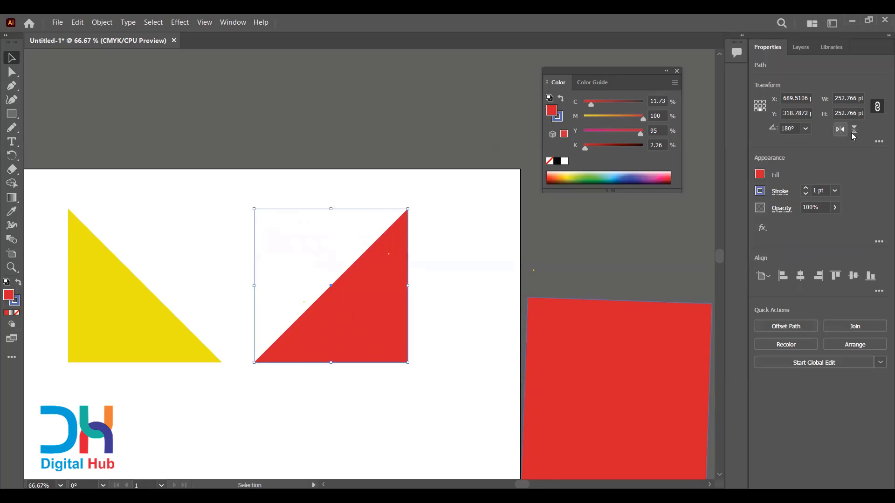
{"action": "left_click", "coordinate": [854, 130]}
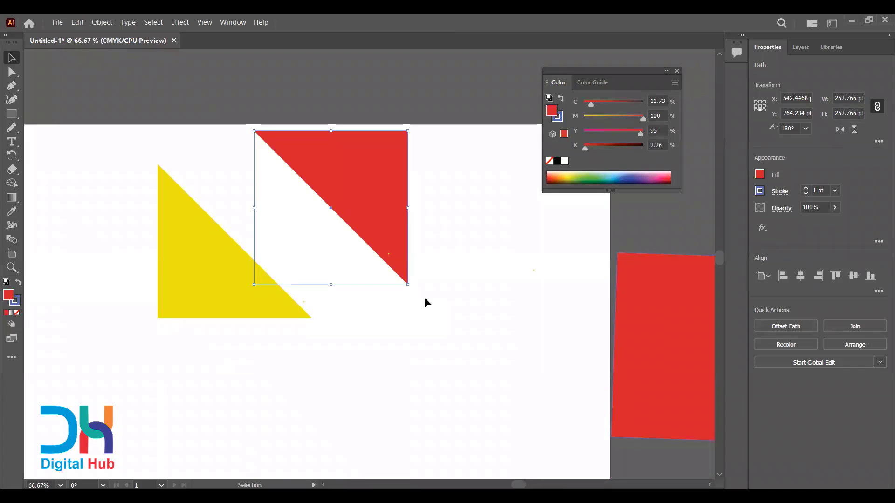
{"action": "key", "text": "ctrl+a"}
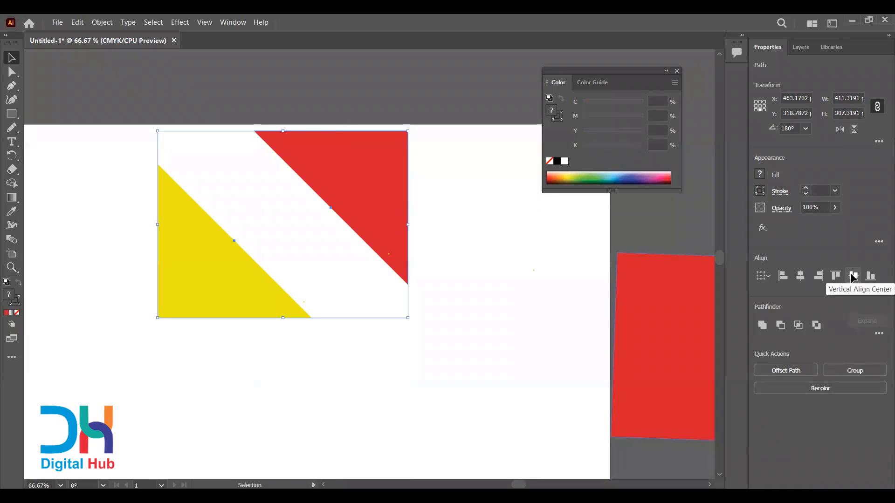
{"action": "left_click", "coordinate": [853, 276]}
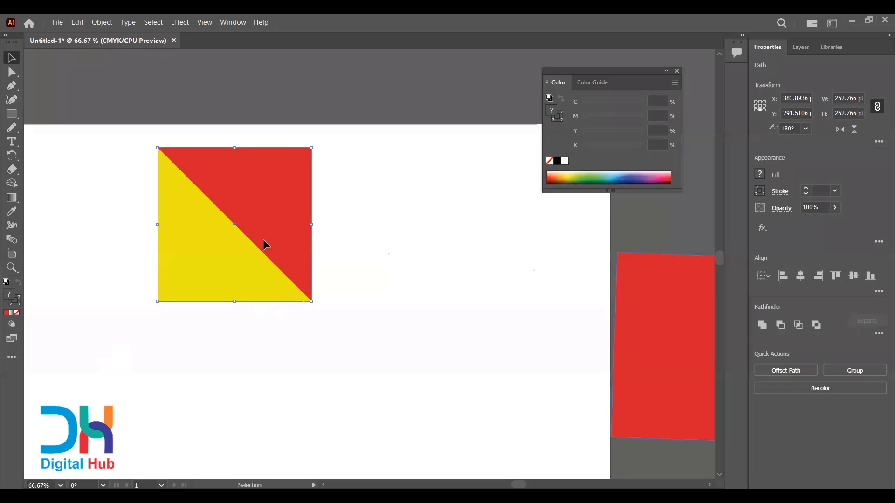
Delete both triangles and draw a yellow circle about 162 pt in diameter with the Ellipse tool
{"action": "key", "text": "Delete"}
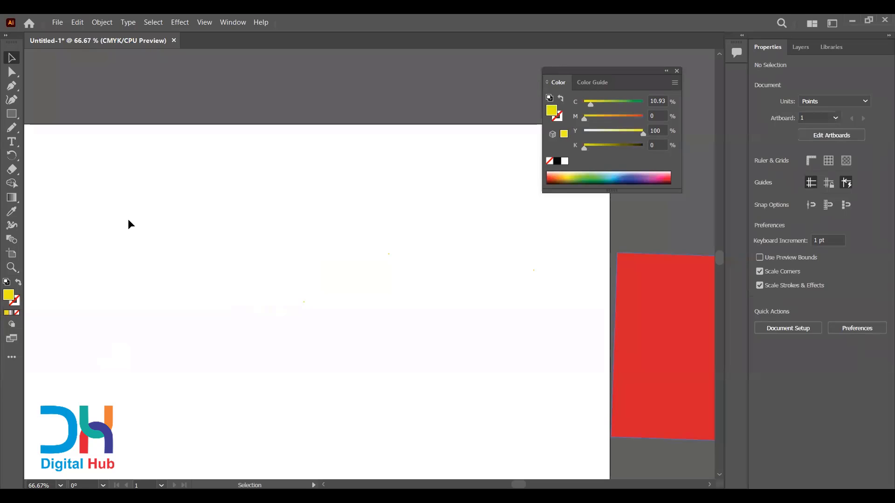
{"action": "key", "text": "l"}
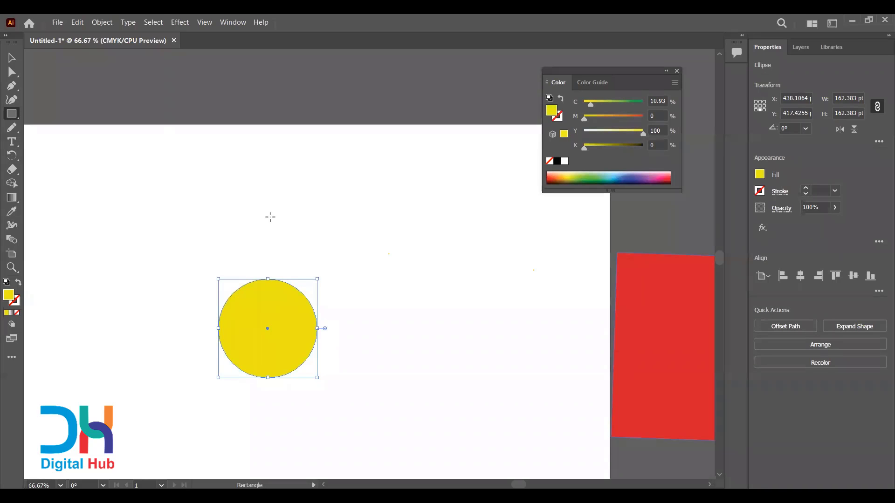
Draw a narrow yellow rectangle about 17 × 192 pt centered above the circle and inspect its rotation center up close
{"action": "left_click_drag", "start_coordinate": [267, 215], "coordinate": [273, 273]}
{"action": "key", "text": "r"}
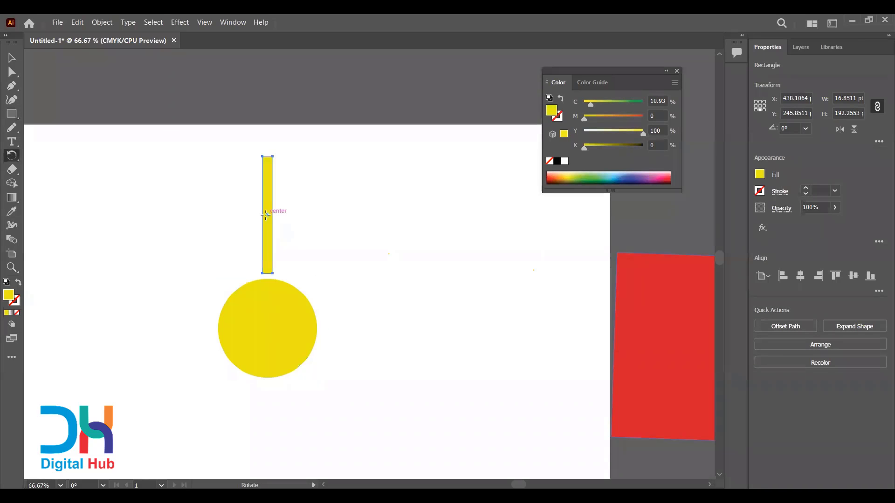
{"action": "key", "text": "ctrl+equal"}
{"action": "key", "text": "ctrl+equal"}
{"action": "key", "text": "ctrl+equal"}
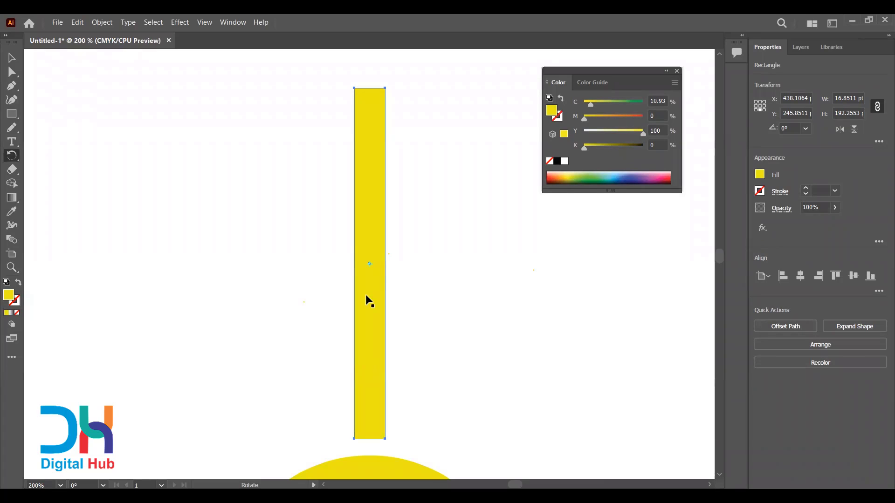
Draw a tall, narrow yellow ellipse about 46 × 227 pt as a petal directly above the circle
{"action": "key", "text": "ctrl+minus"}
{"action": "scroll", "coordinate": [367, 330], "scroll_direction": "down", "scroll_amount": 3}
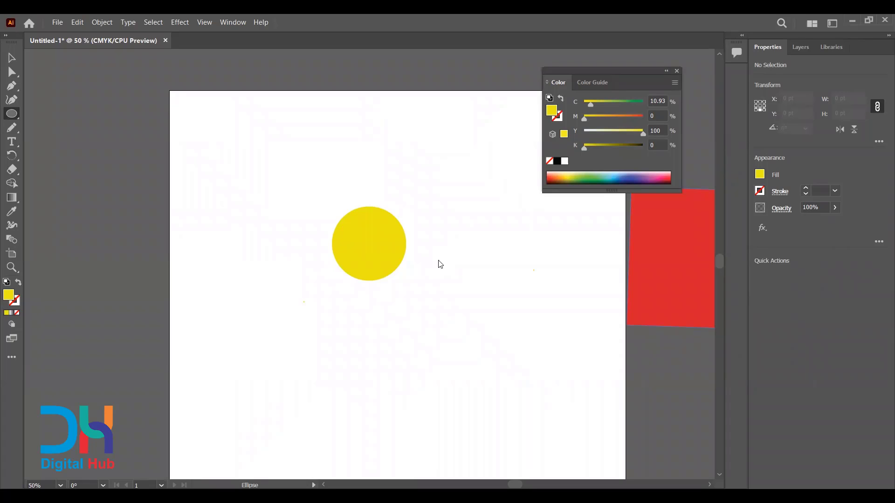
{"action": "left_click_drag", "start_coordinate": [363, 106], "coordinate": [383, 210]}
Rotate a copy of the petal about 45° clockwise around the circle's center and repeat it until eight petals surround the circle
{"action": "key", "text": "r"}
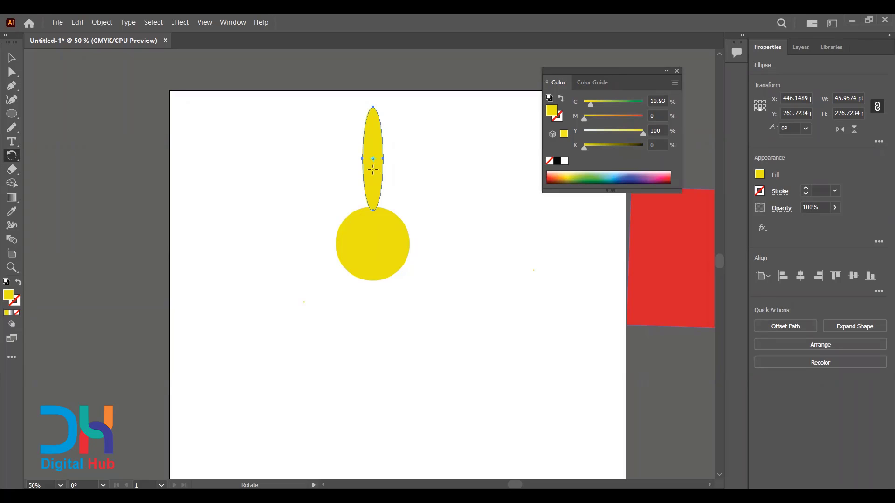
{"action": "left_click_drag", "start_coordinate": [373, 170], "coordinate": [375, 146]}
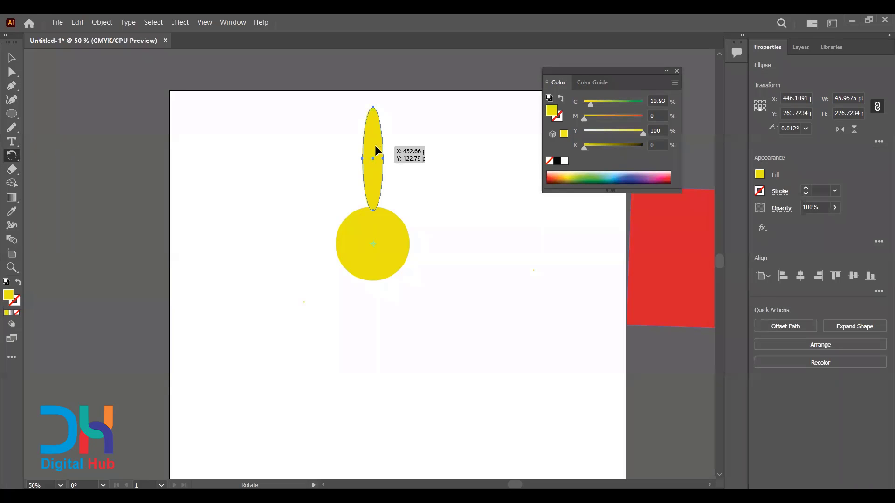
{"action": "left_click_drag", "start_coordinate": [444, 177], "coordinate": [445, 174]}
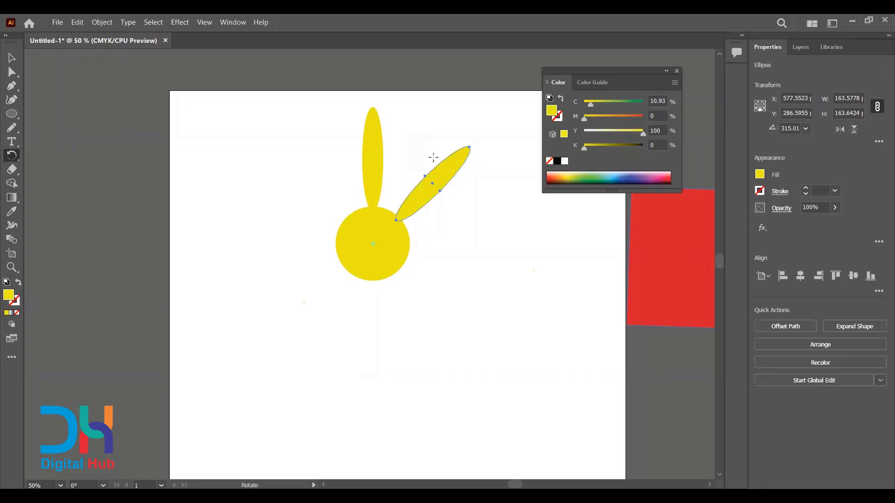
{"action": "key", "text": "ctrl"}
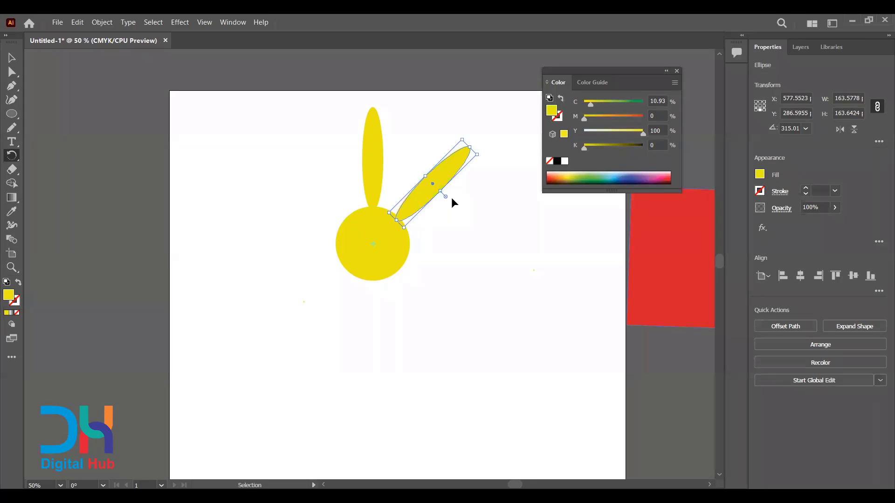
{"action": "key", "text": "ctrl+d"}
{"action": "key", "text": "ctrl+d"}
{"action": "key", "text": "ctrl+d"}
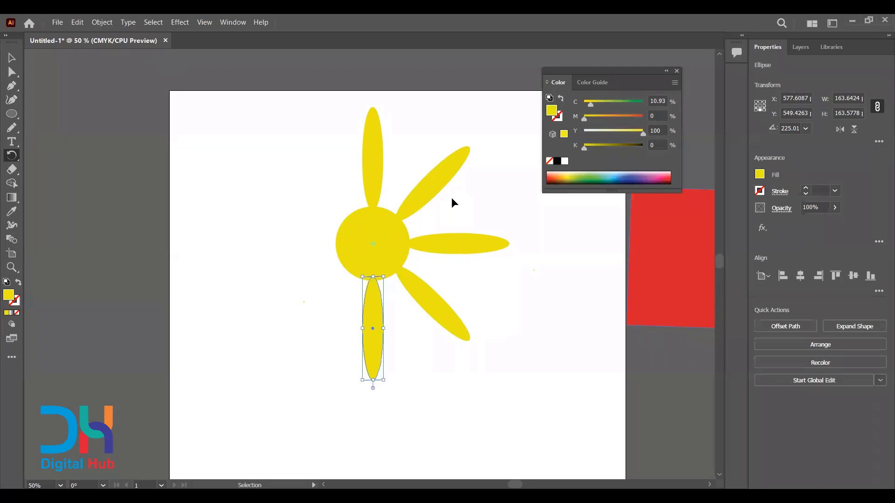
{"action": "key", "text": "ctrl+d"}
{"action": "key", "text": "ctrl+d"}
{"action": "key", "text": "ctrl+d"}
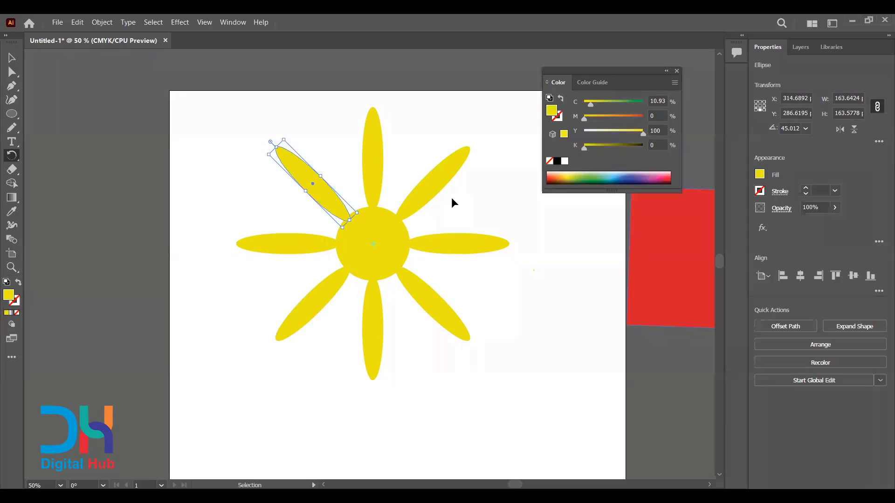
Select all eight petals, rotate a copy of them about -21° around the circle's center to fill the gaps, and deselect
{"action": "key", "text": "v"}
{"action": "left_click_drag", "start_coordinate": [402, 146], "coordinate": [407, 148]}
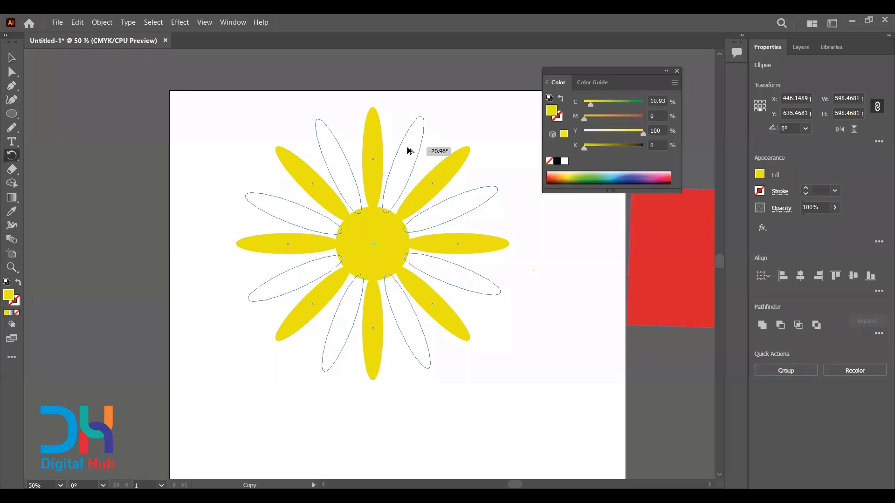
{"action": "left_click_drag", "start_coordinate": [406, 147], "coordinate": [407, 147]}
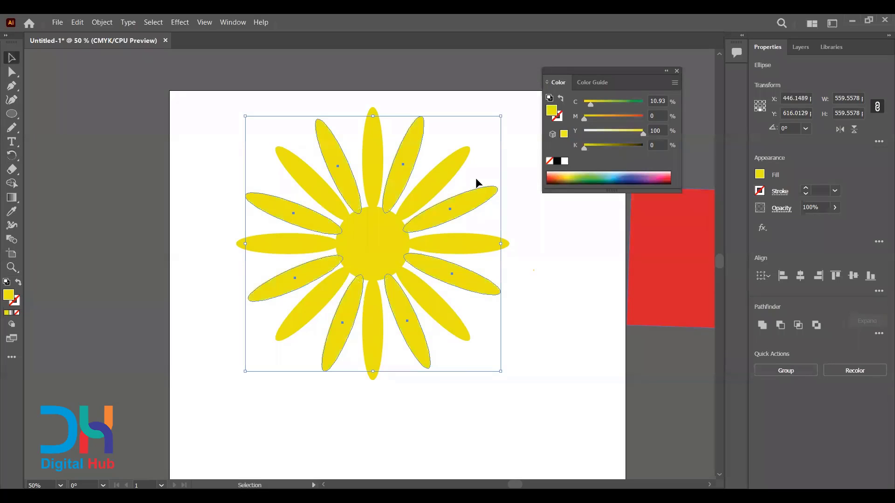
{"action": "key", "text": "v"}
{"action": "key", "text": "ctrl+shift+a"}
{"action": "key", "text": "ctrl+minus"}
{"action": "key", "text": "ctrl+minus"}
{"action": "key", "text": "ctrl+minus"}
{"action": "key", "text": "ctrl+minus"}
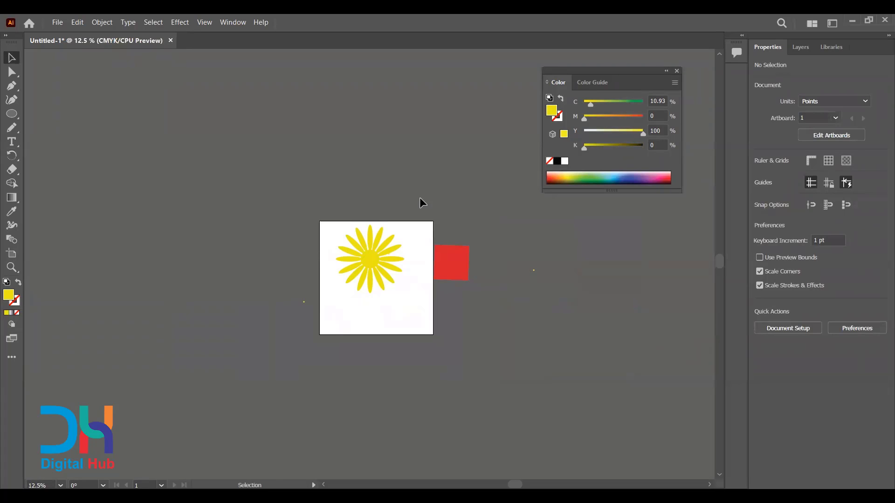
Select the flower's center circle and all its petals, and delete them from the artboard
{"action": "key", "text": "ctrl+a"}
{"action": "key", "text": "ctrl+plus"}
{"action": "key", "text": "ctrl+plus"}
{"action": "key", "text": "ctrl+plus"}
{"action": "key", "text": "ctrl+plus"}
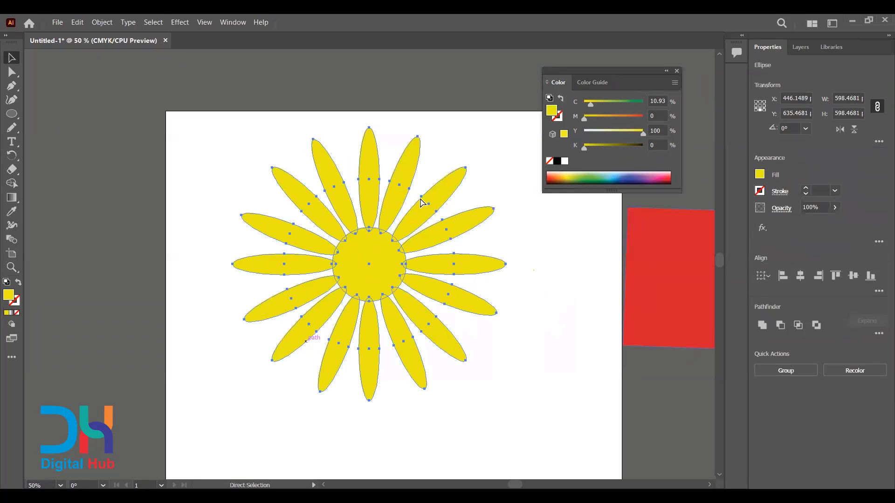
{"action": "key", "text": "ctrl+plus"}
{"action": "key", "text": "ctrl+plus"}
{"action": "key", "text": "ctrl+plus"}
{"action": "key", "text": "ctrl+minus"}
{"action": "key", "text": "ctrl+minus"}
{"action": "key", "text": "ctrl+minus"}
{"action": "key", "text": "ctrl+minus"}
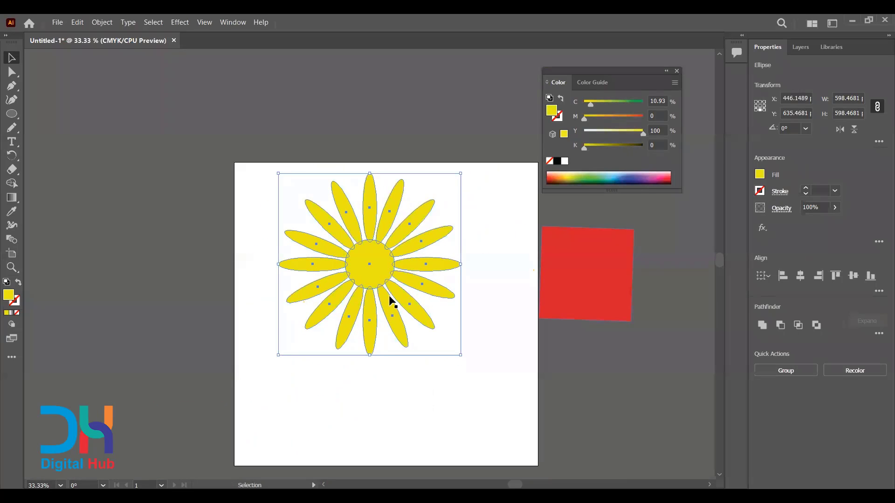
{"action": "key", "text": "Delete"}
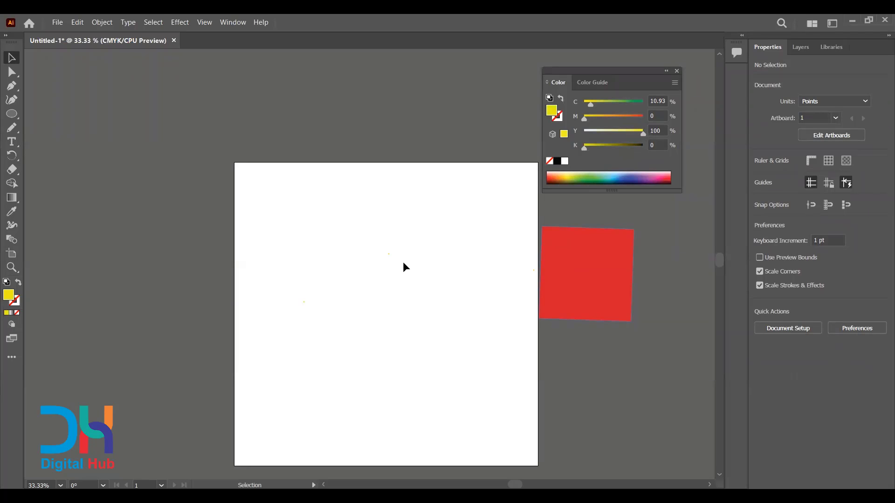
Enlarge the red square to about 722 pt per side on the artboard and give it a linear blue-to-green gradient fill
{"action": "key", "text": "a"}
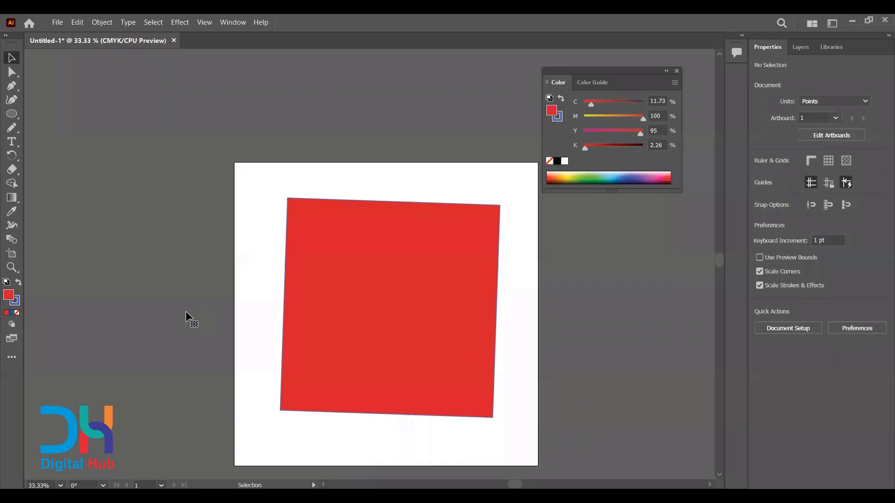
{"action": "left_click", "coordinate": [363, 227]}
{"action": "key", "text": "period"}
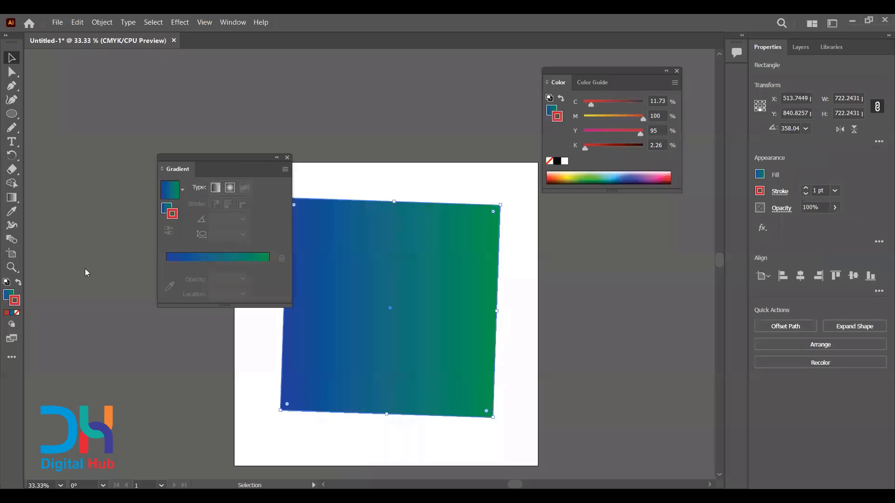
{"action": "left_click", "coordinate": [11, 291]}
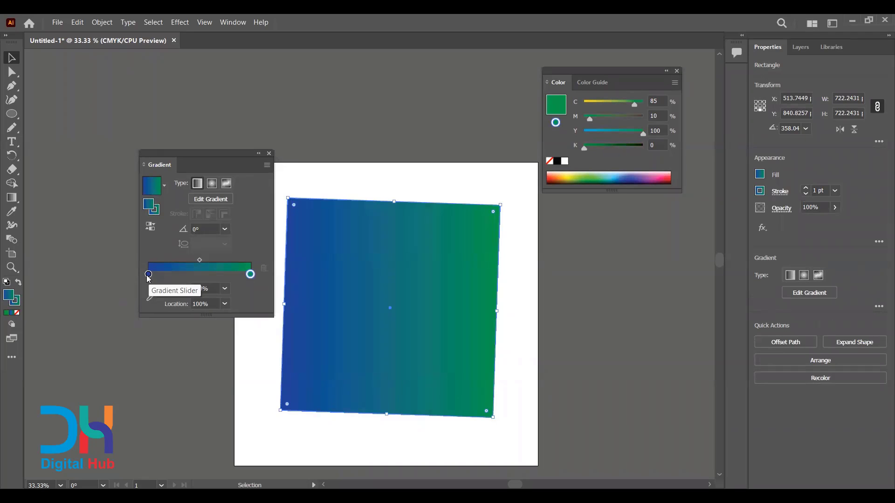
Recolor the gradient from yellow-green at its start to blue at its end, and move the square to X 447.87, Y 799.46 pt
{"action": "double_click", "coordinate": [148, 275]}
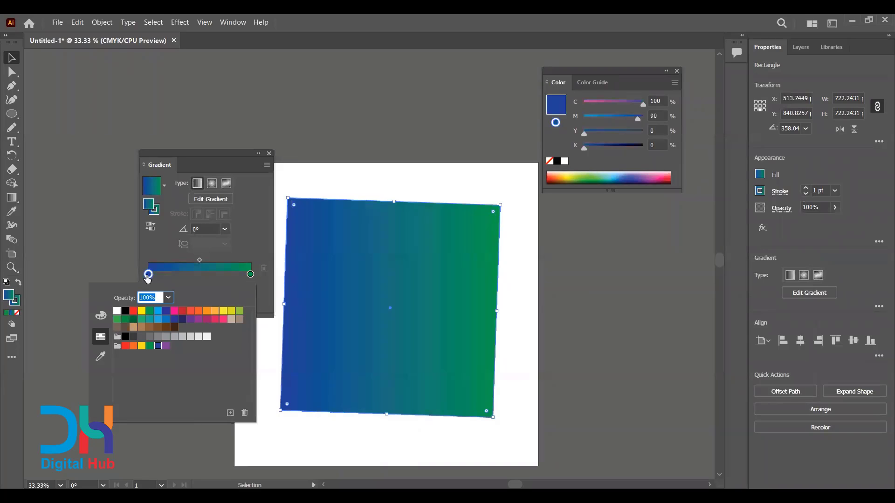
{"action": "left_click", "coordinate": [240, 311]}
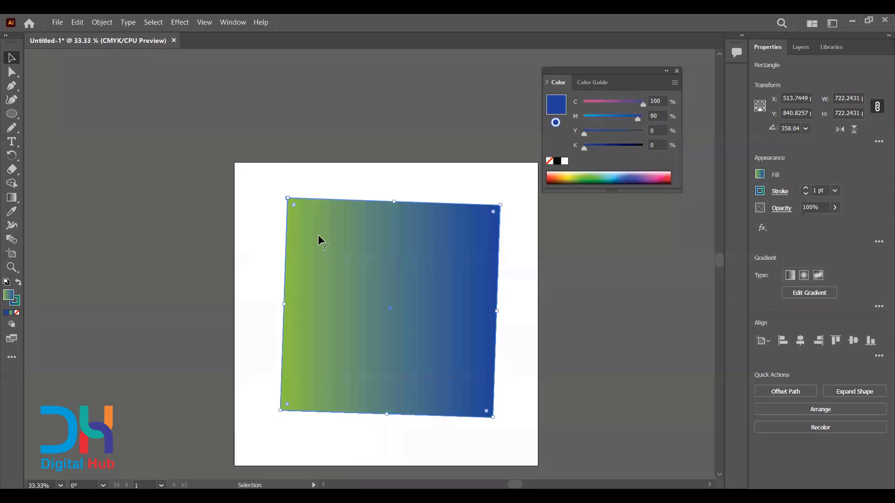
{"action": "key", "text": "ctrl+z"}
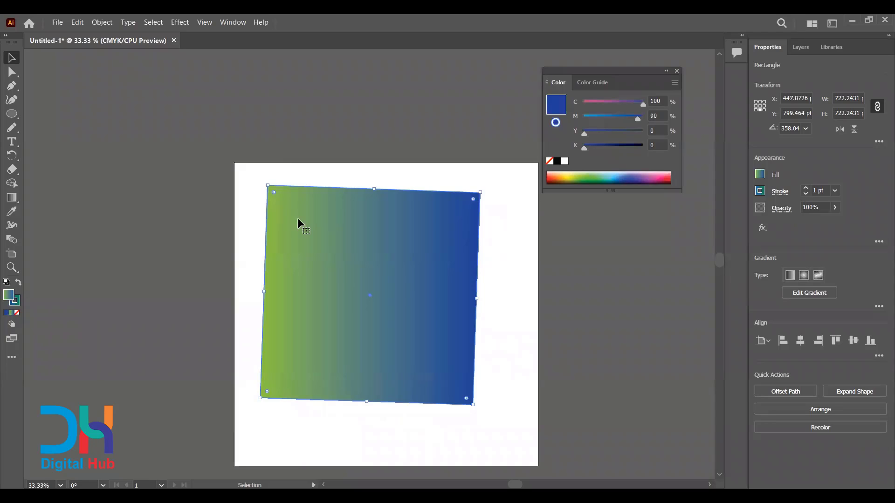
Replace the large rotated gradient square with an upright one about 475 pt per side, using the same yellow-green-to-blue fill
{"action": "key", "text": "Delete"}
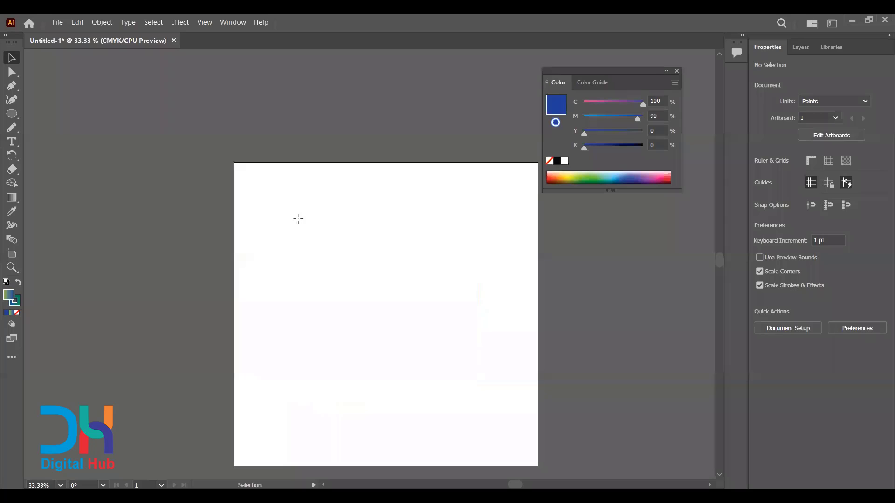
{"action": "key", "text": "m"}
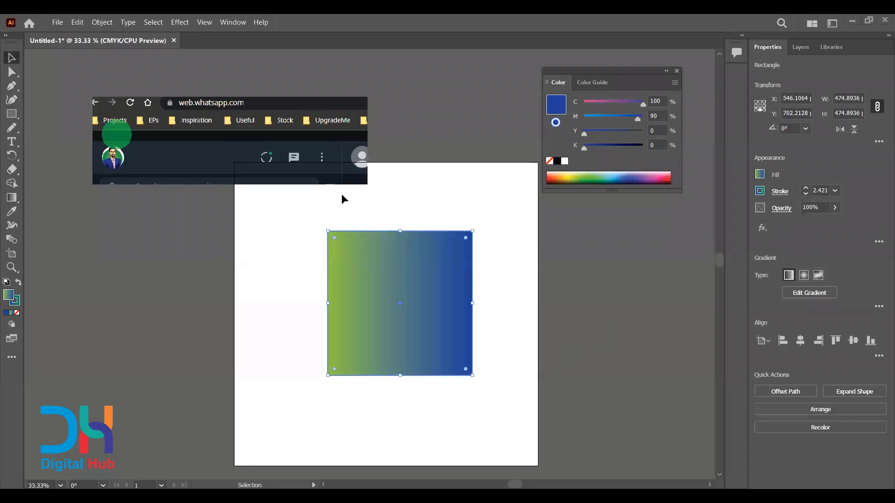
Place the browser screenshot above the gradient square on the artboard and move the square to X 513.79, Y 843.15 pt
{"action": "key", "text": "ctrl+z"}
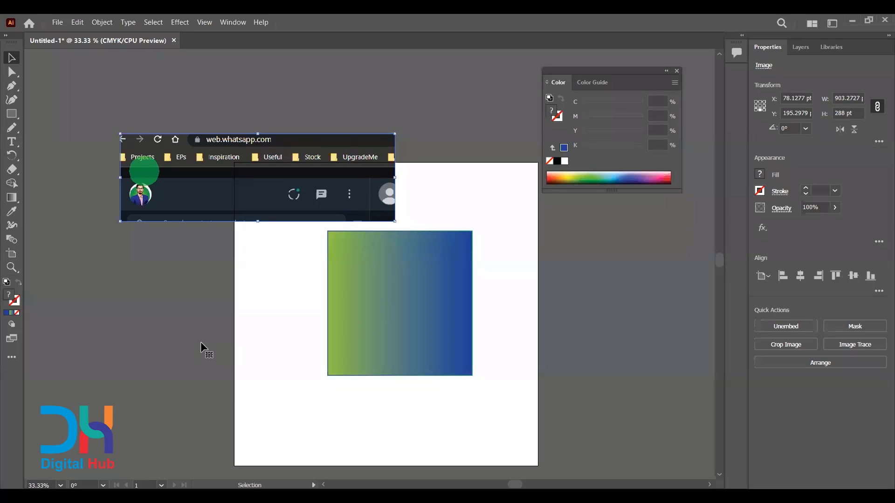
{"action": "left_click_drag", "start_coordinate": [369, 316], "coordinate": [200, 342]}
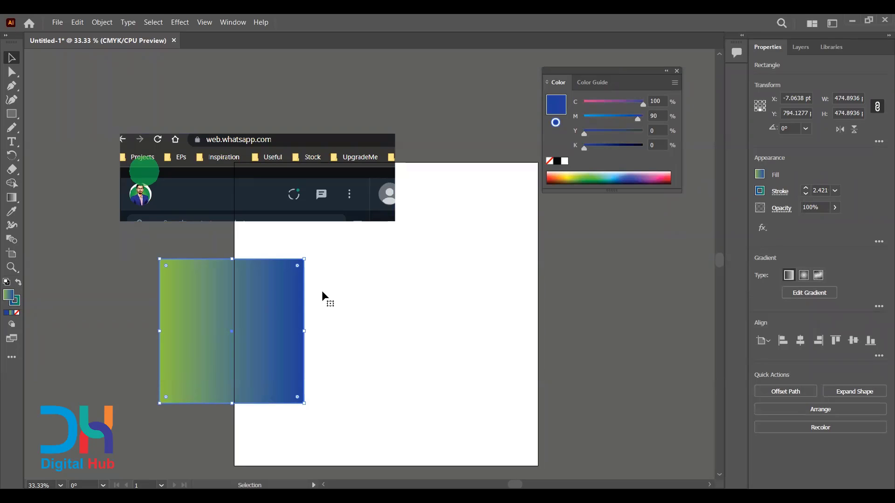
{"action": "key", "text": "ctrl+z"}
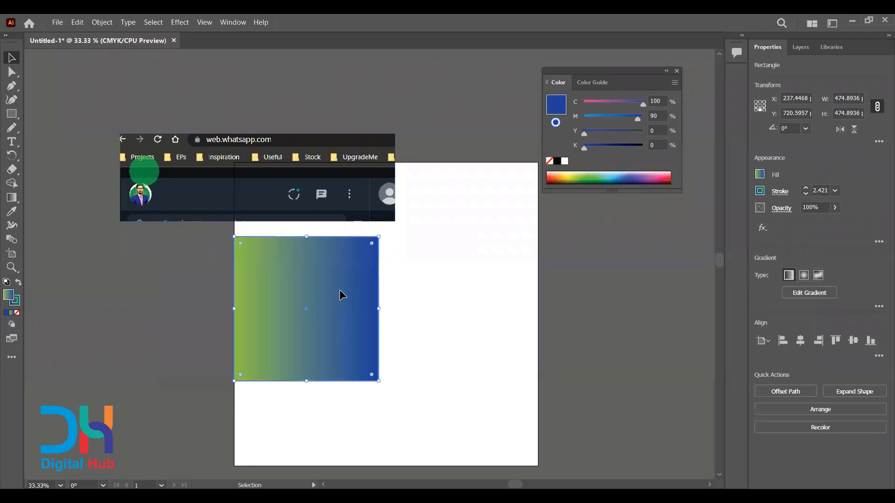
{"action": "key", "text": "ctrl+z"}
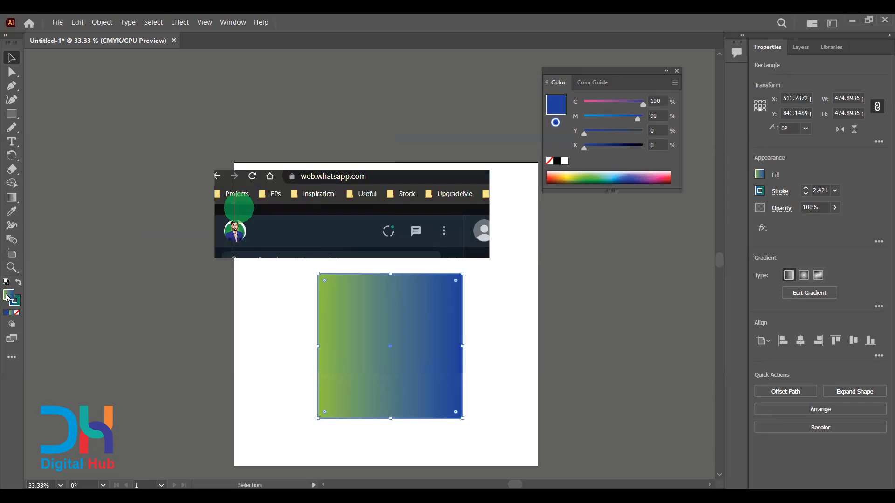
Set the gradient's start color to the pale yellow sampled from a bookmark folder icon in the pasted screenshot
{"action": "left_click_drag", "start_coordinate": [7, 295], "coordinate": [343, 321]}
{"action": "left_click", "coordinate": [12, 315]}
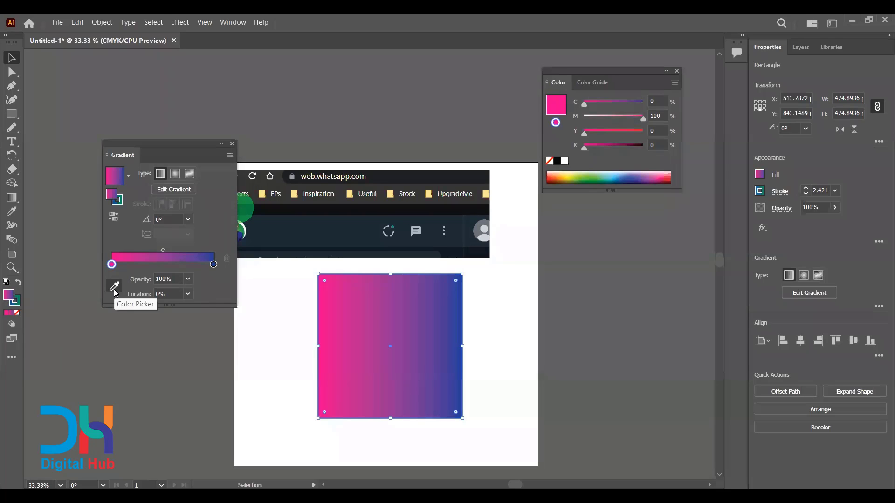
{"action": "left_click", "coordinate": [115, 290]}
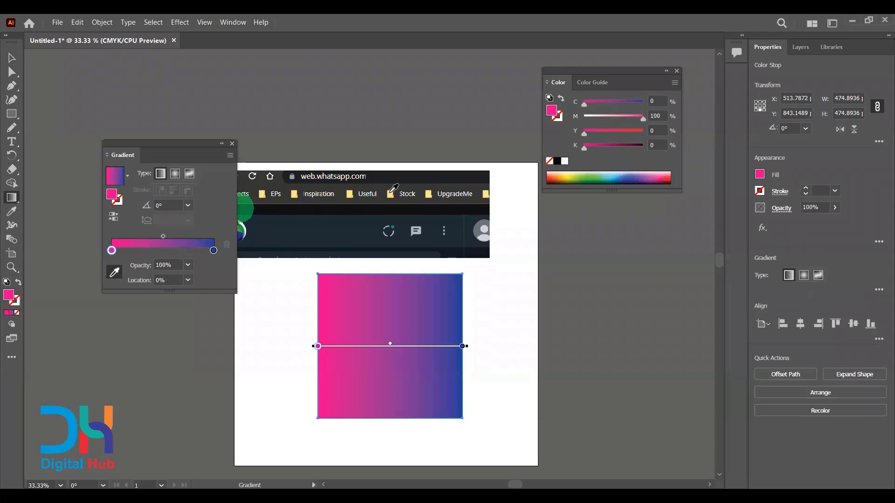
{"action": "left_click", "coordinate": [390, 191]}
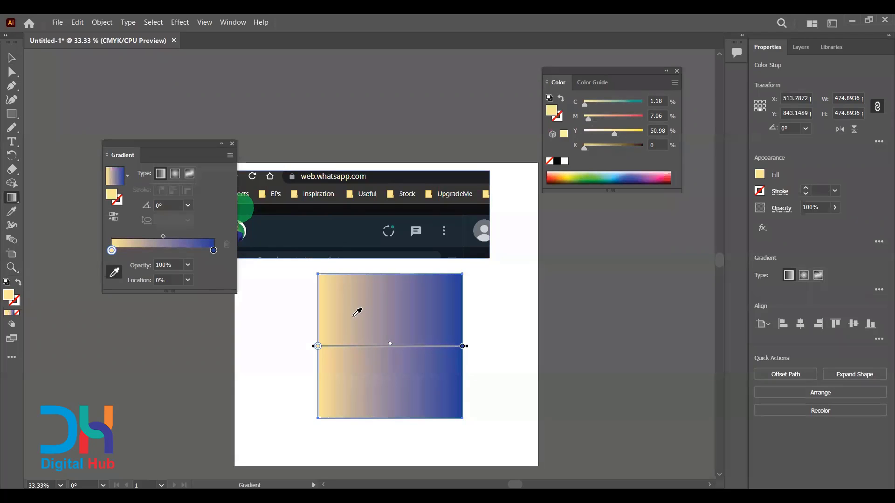
Set the gradient's end color to the green sampled from the profile picture in the pasted screenshot
{"action": "left_click", "coordinate": [213, 251]}
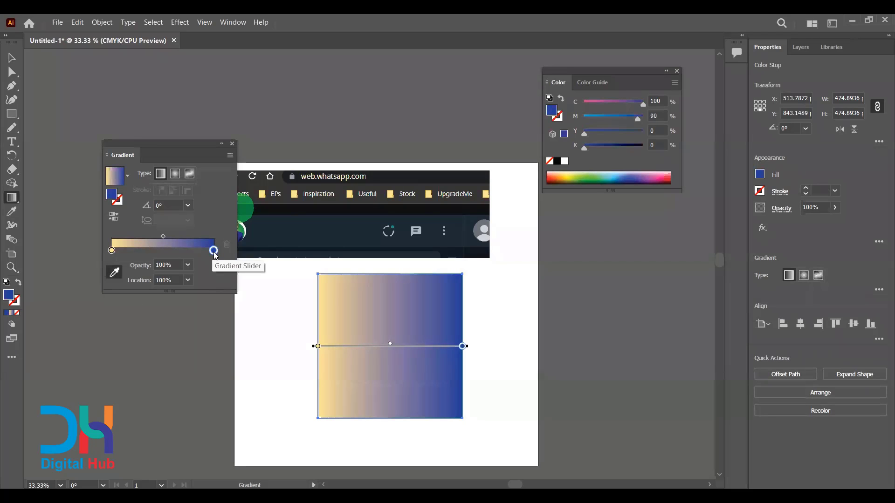
{"action": "key", "text": "ctrl+z"}
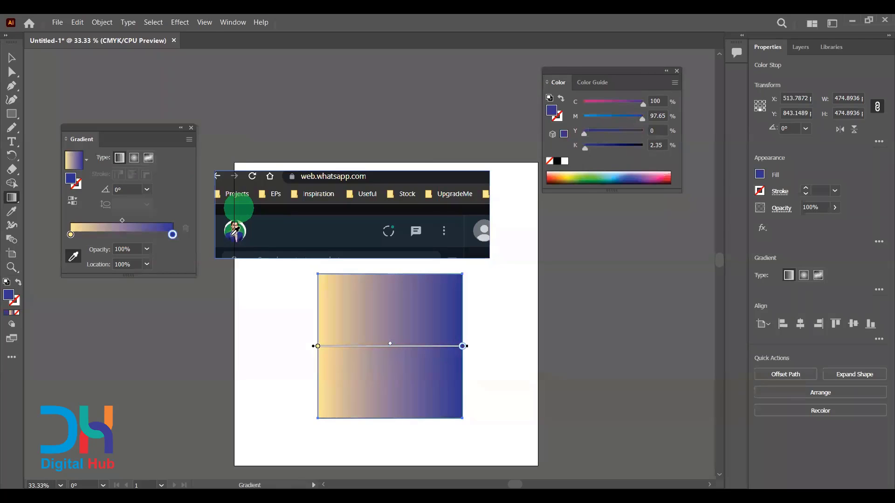
{"action": "key", "text": "ctrl+plus"}
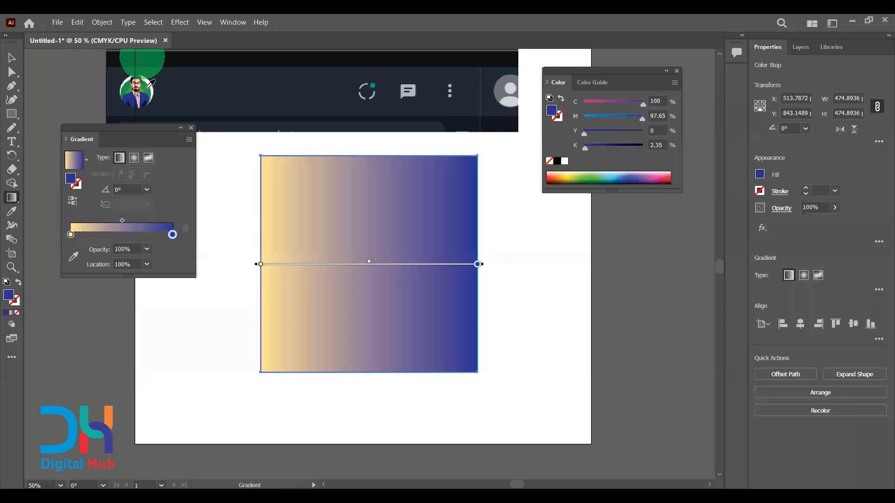
{"action": "key", "text": "ctrl+z"}
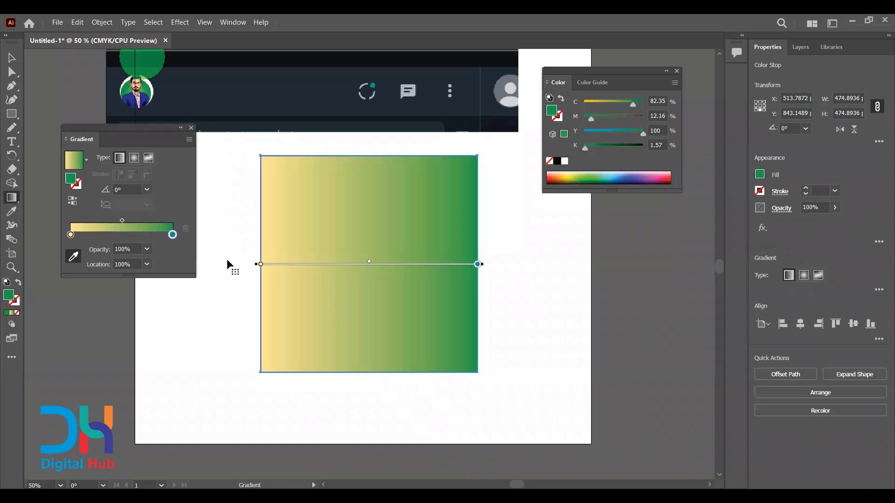
Clear the pasted browser screenshot and the yellow-to-green gradient square from the artboard
{"action": "key", "text": "v"}
{"action": "scroll", "coordinate": [321, 188], "scroll_direction": "up", "scroll_amount": 3}
{"action": "left_click", "coordinate": [321, 188]}
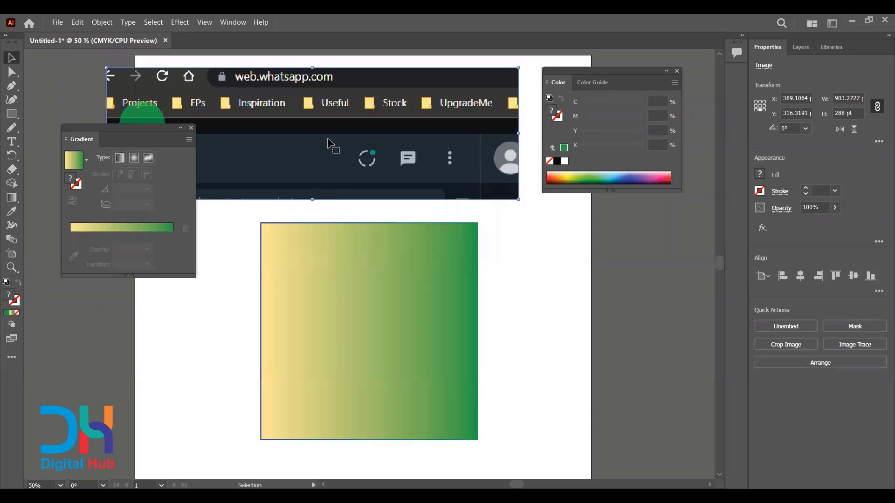
{"action": "key", "text": "Delete"}
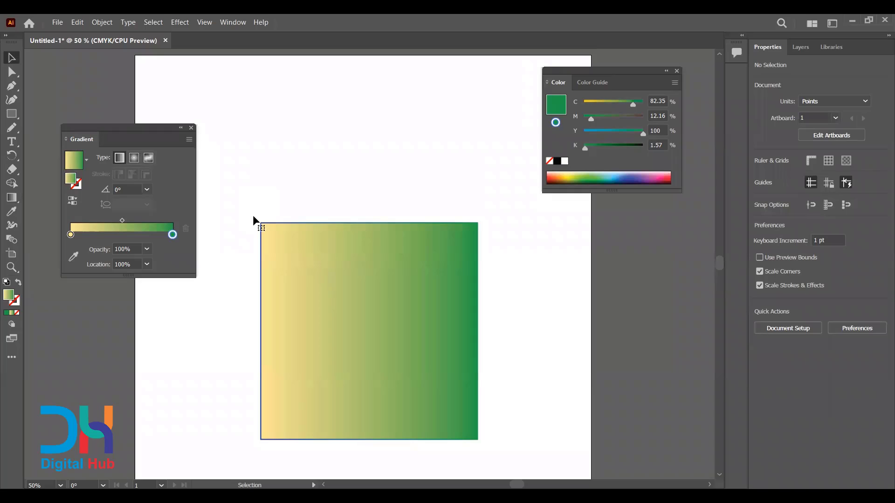
{"action": "key", "text": "ctrl+z"}
{"action": "key", "text": "ctrl+z"}
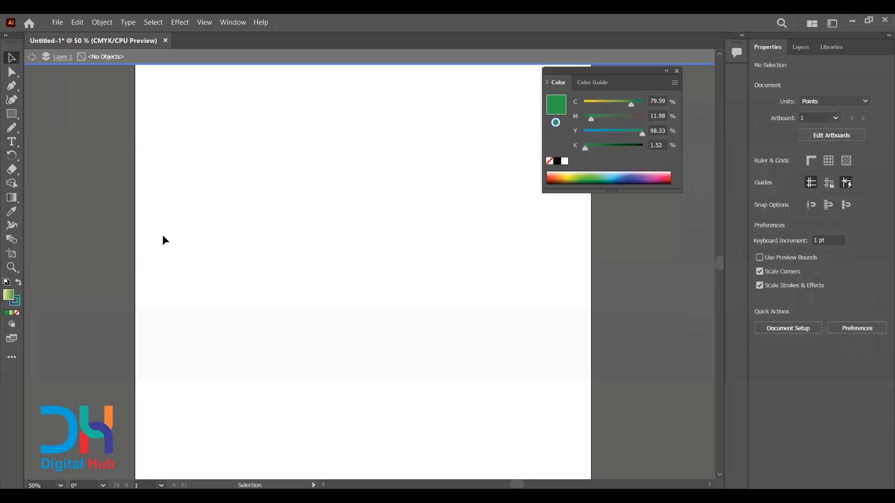
Draw a green square about 485 pt per side and add the large text #FF0000 above it
{"action": "key", "text": "m"}
{"action": "key", "text": "d"}
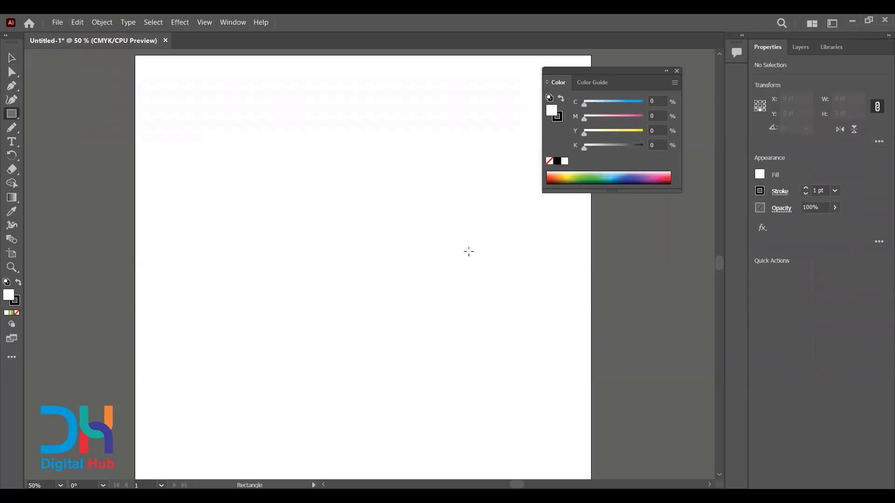
{"action": "key", "text": "i"}
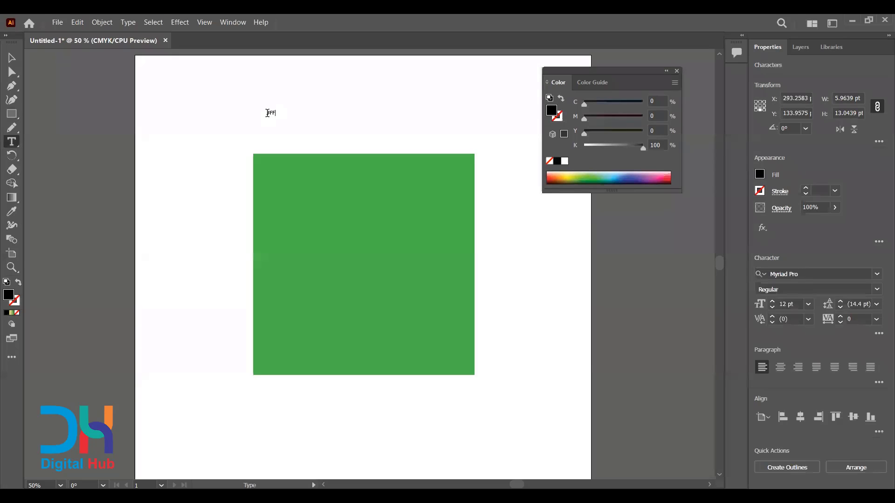
{"action": "type", "text": "0000"}
{"action": "key", "text": "Escape"}
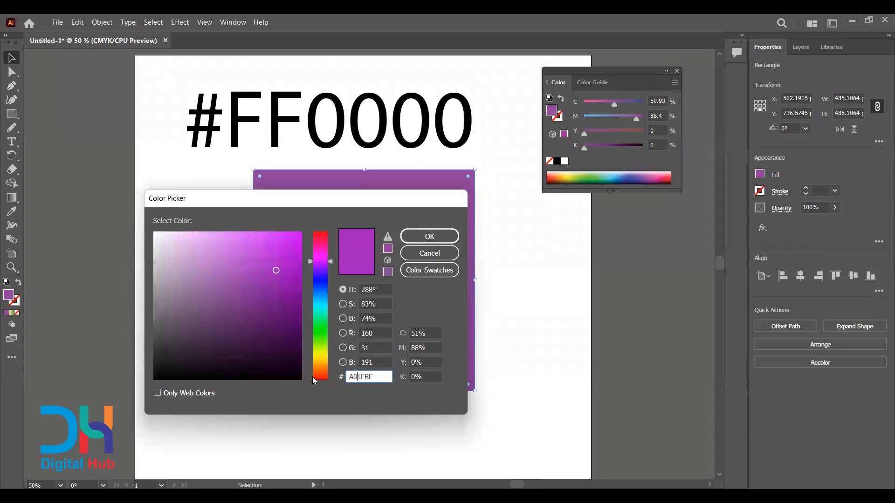
Set the square's fill to the hex color FF0000
{"action": "key", "text": "ctrl+a"}
{"action": "key", "text": "BackSpace"}
{"action": "type", "text": "FF0000"}
{"action": "key", "text": "Return"}
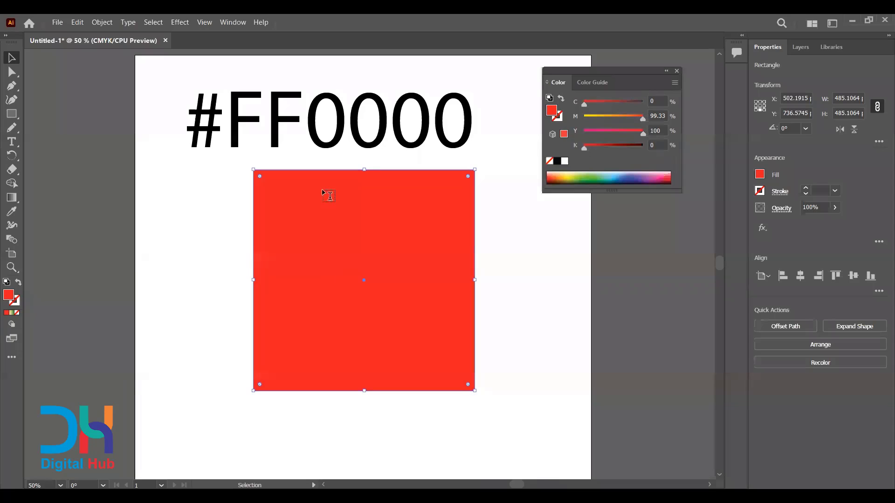
Change the text above the square to #000000 and fill the square with the hex color 000000
{"action": "left_click", "coordinate": [242, 129]}
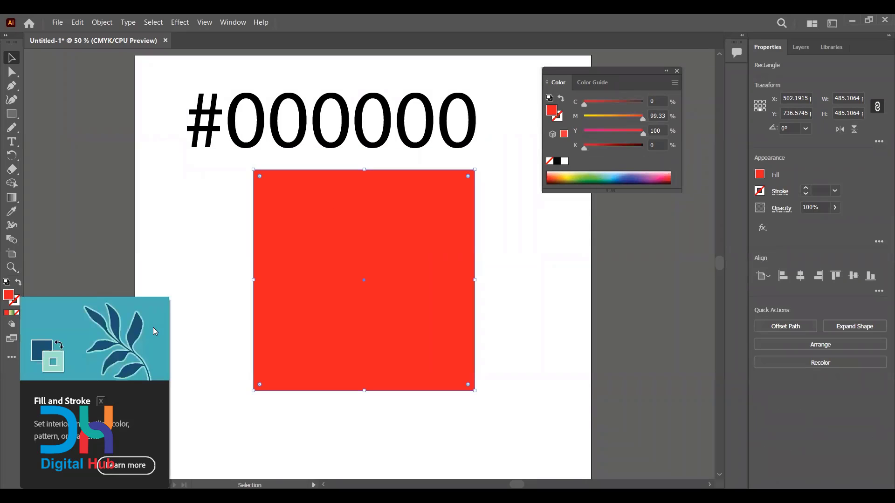
{"action": "type", "text": "000000"}
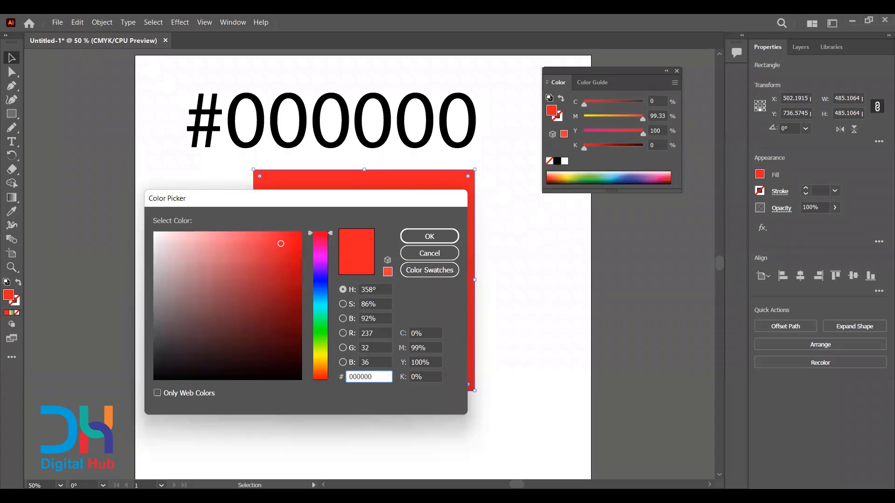
Recolor the black square with the hex color FF9900
{"action": "type", "text": "FF99"}
{"action": "type", "text": "00"}
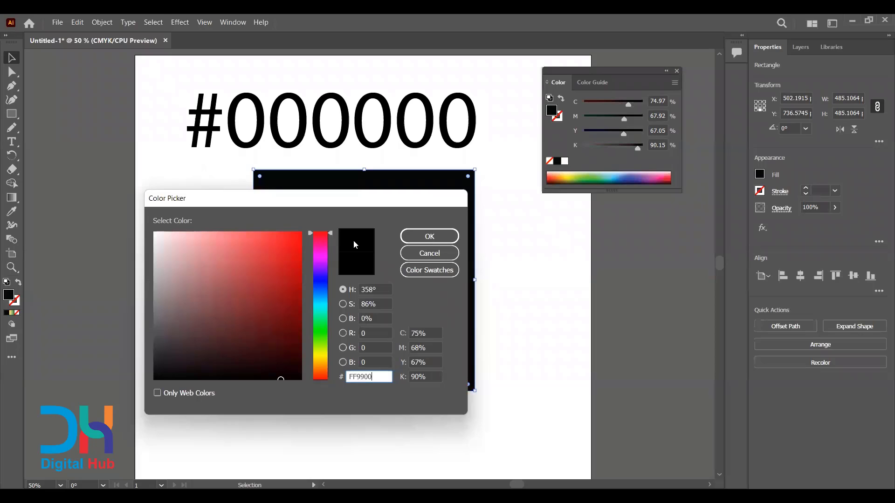
{"action": "left_click", "coordinate": [411, 236]}
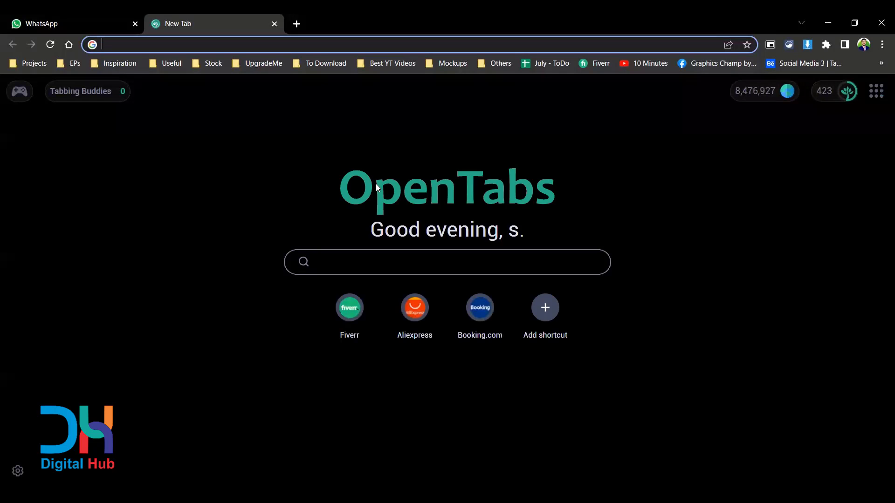
Search the web in the browser for "red hex code", read the color table, and close the results
{"action": "type", "text": "red hex "}
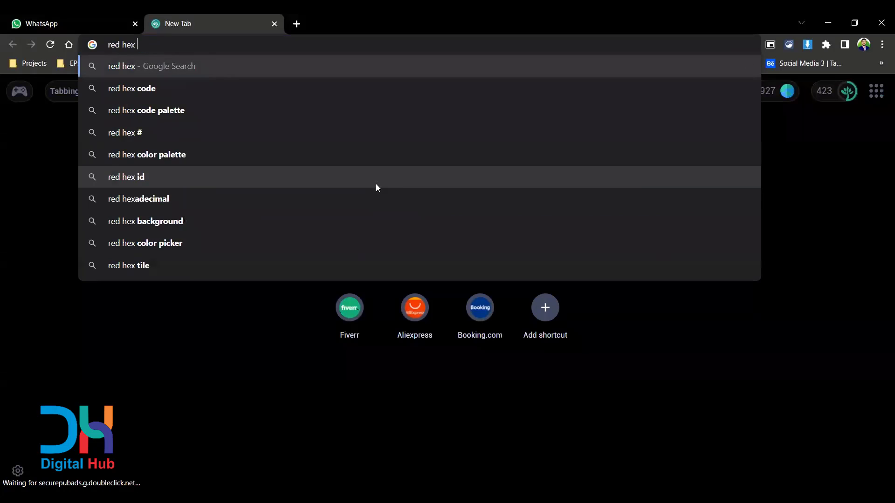
{"action": "type", "text": "code"}
{"action": "key", "text": "Return"}
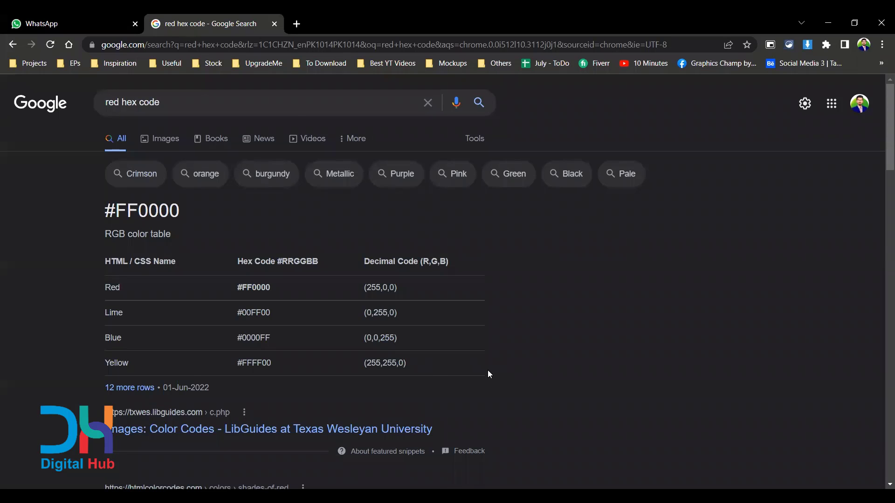
{"action": "key", "text": "ctrl+w"}
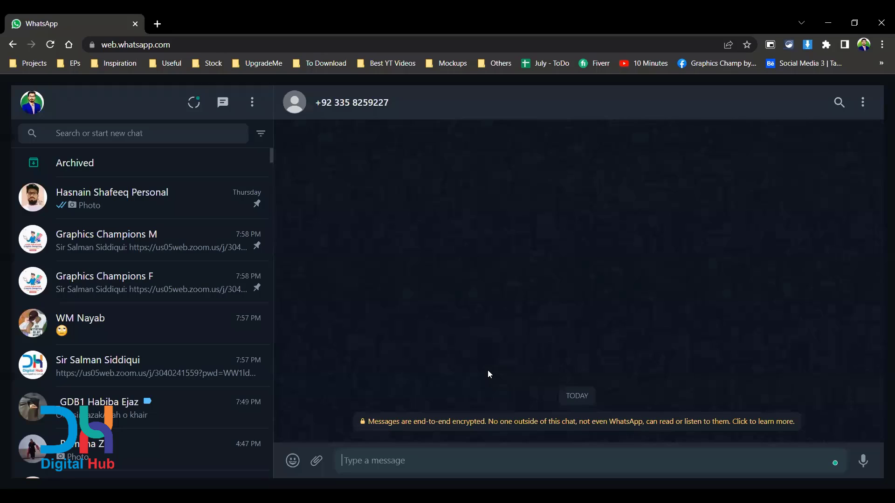
Open the first pinned contact's chat in WhatsApp Web and read the color codes received there
{"action": "type", "text": "t"}
{"action": "key", "text": "ctrl+t"}
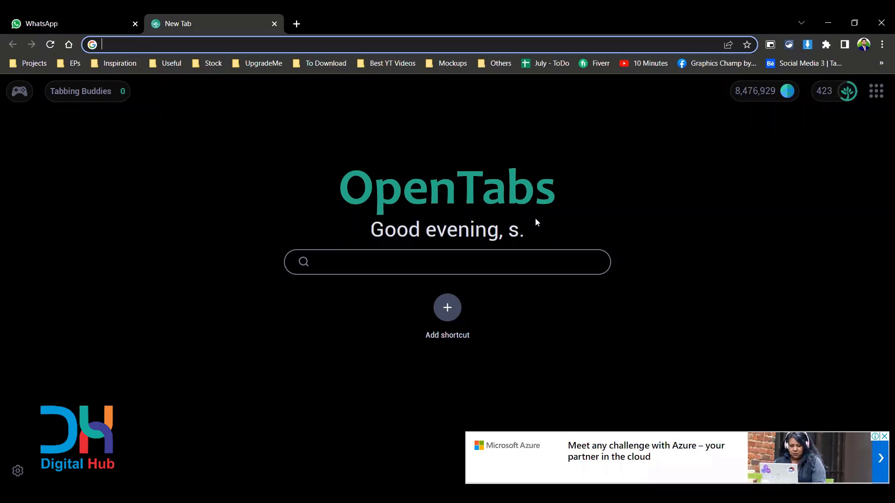
{"action": "key", "text": "ctrl+Tab"}
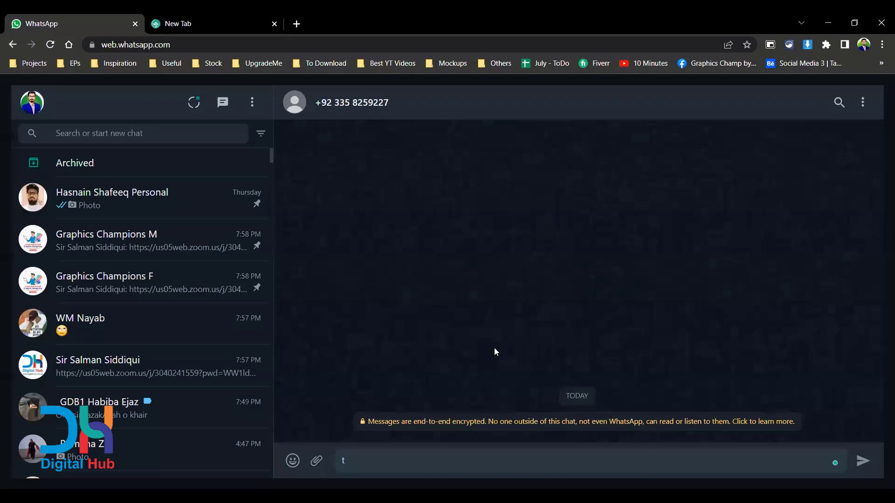
{"action": "key", "text": "ctrl+alt+shift+]"}
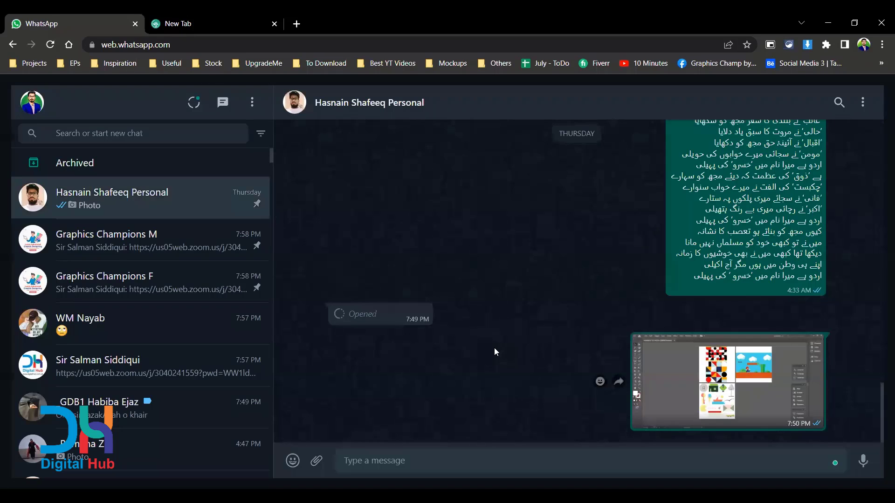
{"action": "key", "text": "ctrl+Tab"}
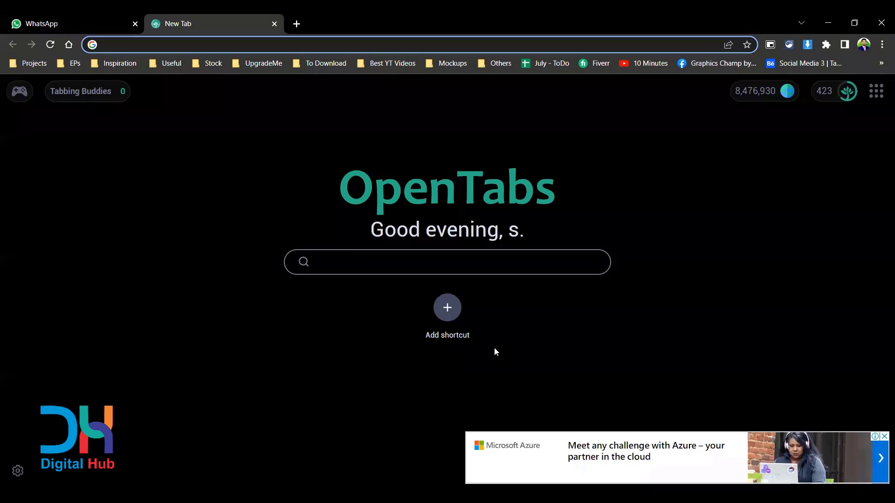
{"action": "key", "text": "ctrl+shift+Tab"}
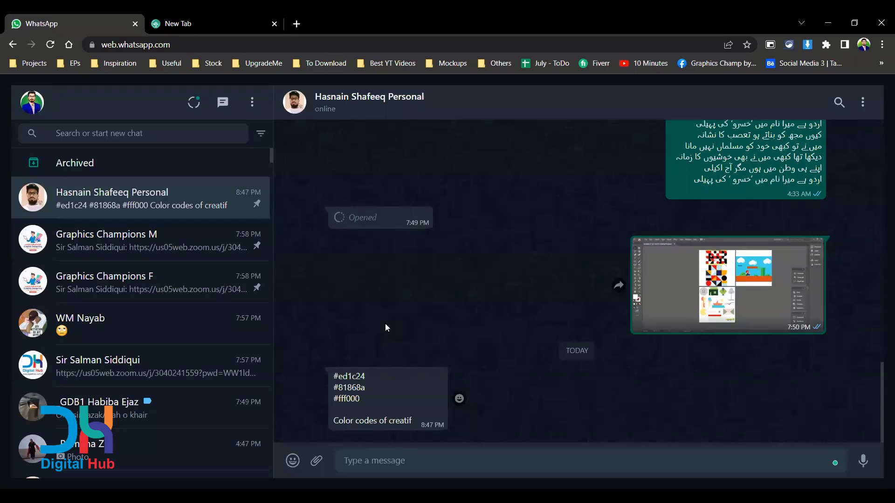
Return to Illustrator and lay out the codes #ed1c24, #81868a and #fff000 above three side-by-side shapes in red, gray and yellow
{"action": "key", "text": "alt+Tab"}
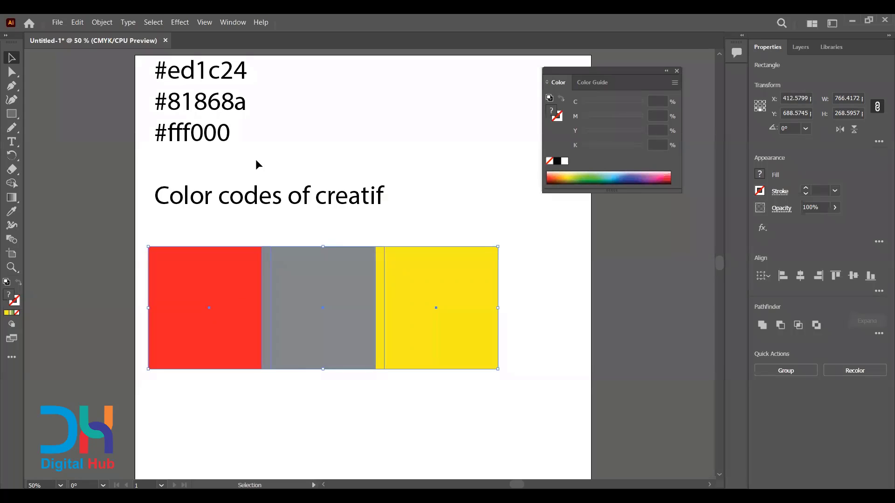
{"action": "left_click", "coordinate": [316, 135]}
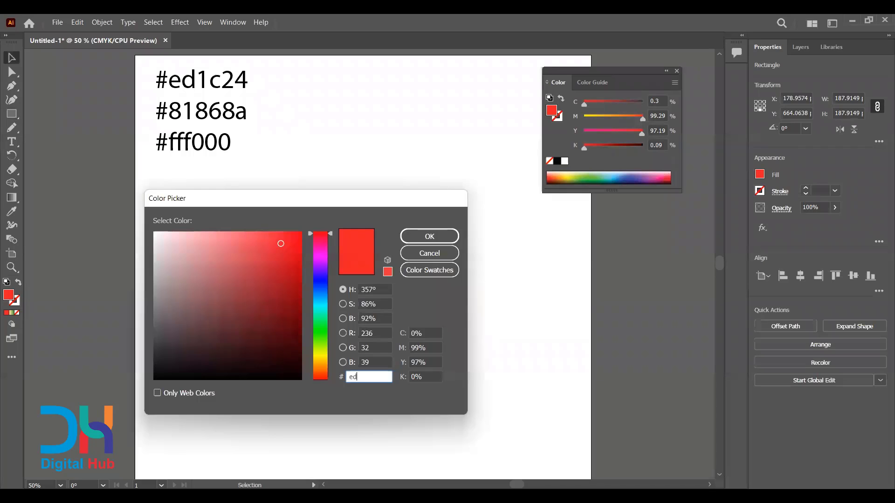
Fill the three side-by-side squares with the hex colors ed1c24, 81868a and fff000, in that order
{"action": "type", "text": "1c24"}
{"action": "key", "text": "ctrl+a"}
{"action": "type", "text": "8"}
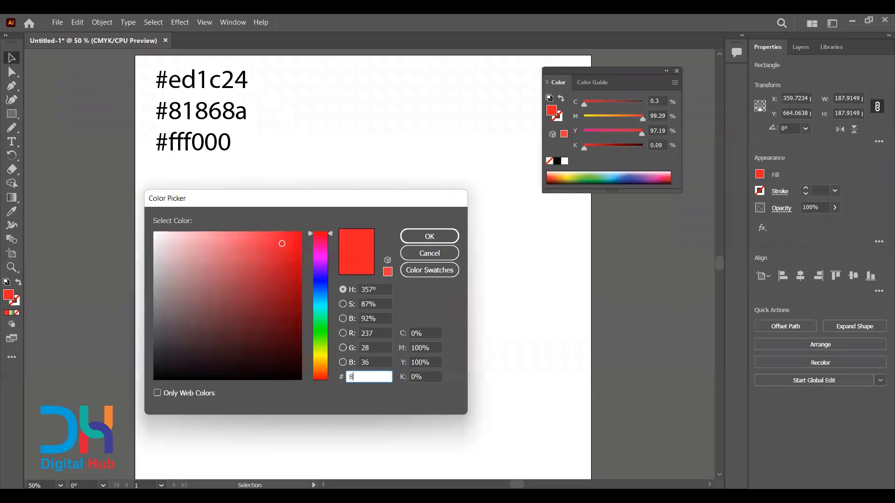
{"action": "type", "text": "1868a"}
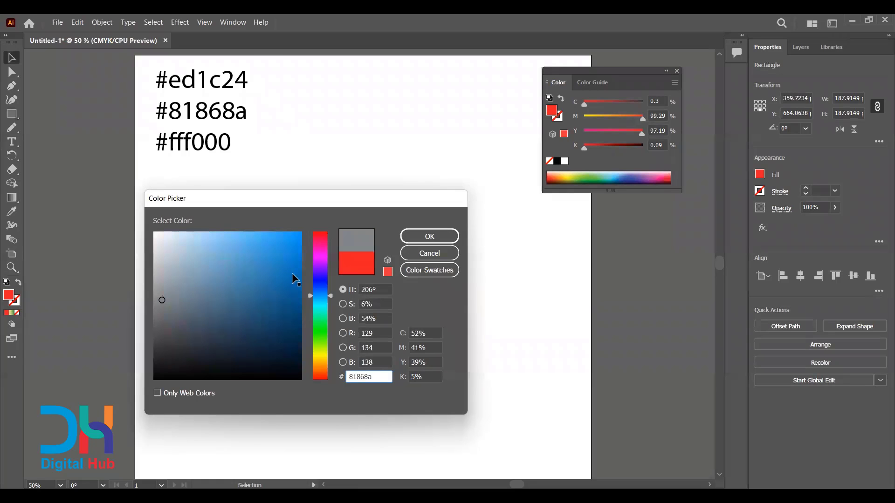
{"action": "type", "text": "fff"}
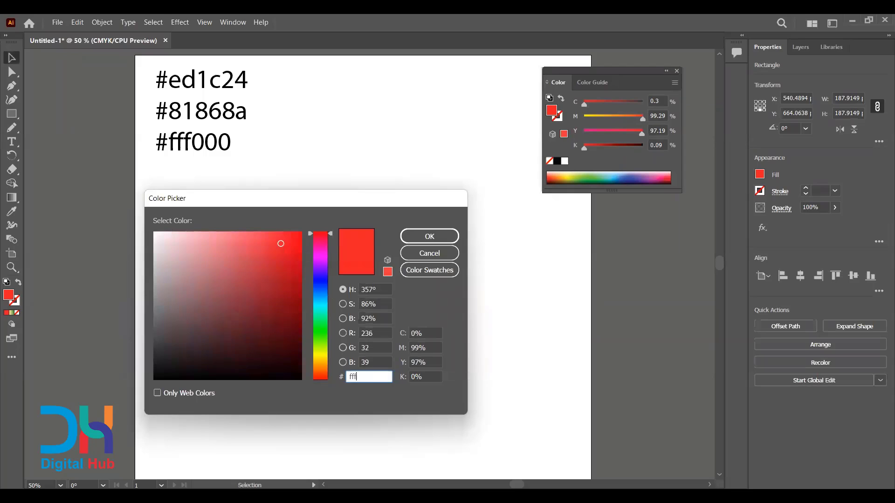
{"action": "type", "text": "000"}
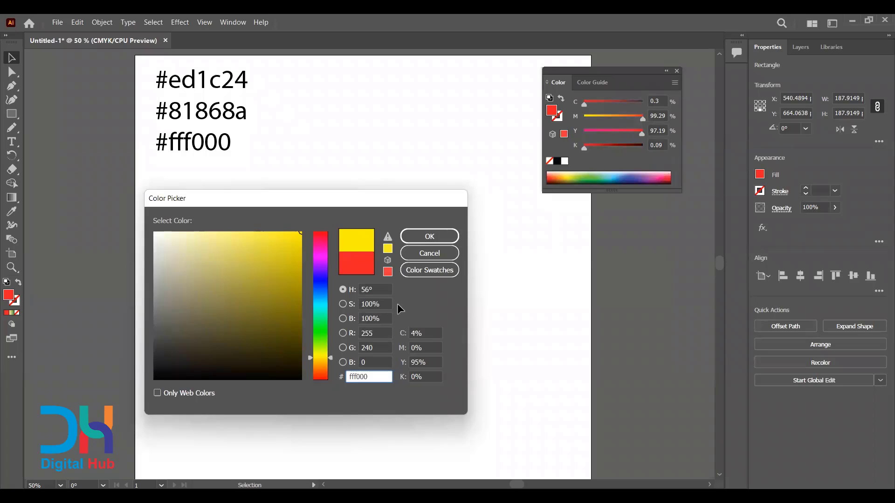
{"action": "right_click", "coordinate": [404, 292]}
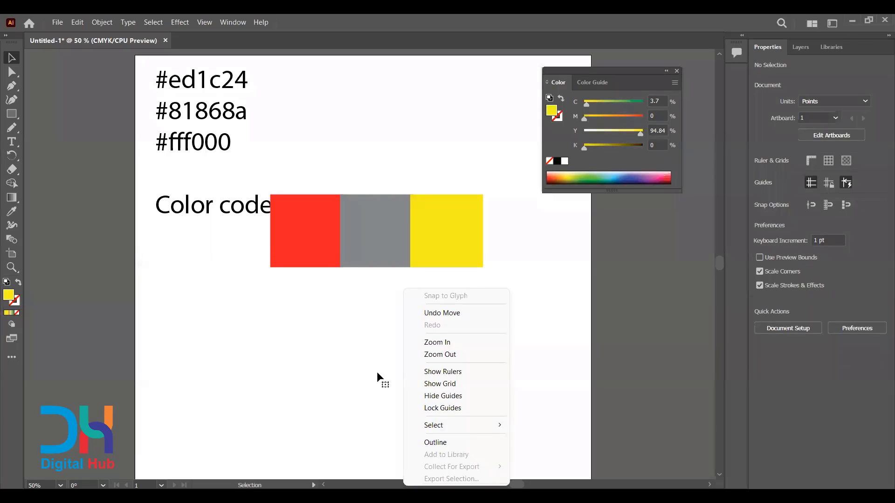
Apply a gradient fill to the circle and recolor its starting stop by sampling the yellow square
{"action": "left_click", "coordinate": [13, 316]}
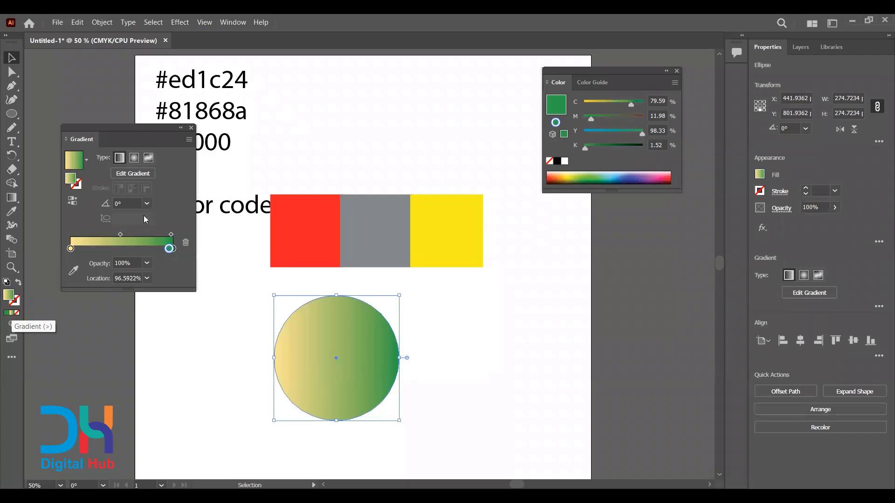
{"action": "left_click", "coordinate": [71, 249]}
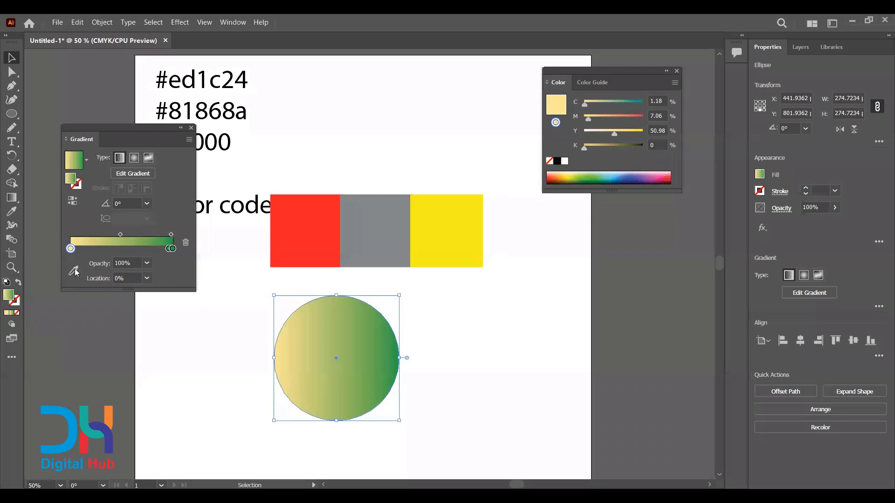
{"action": "left_click", "coordinate": [73, 270]}
{"action": "left_click", "coordinate": [431, 234]}
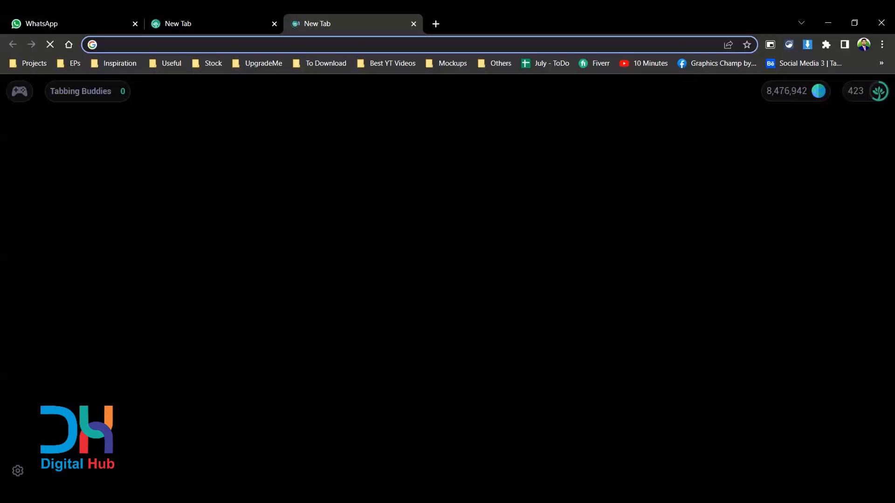
Search the web in the browser for geometric patterns and look through the image results
{"action": "type", "text": "geot"}
{"action": "key", "text": "BackSpace"}
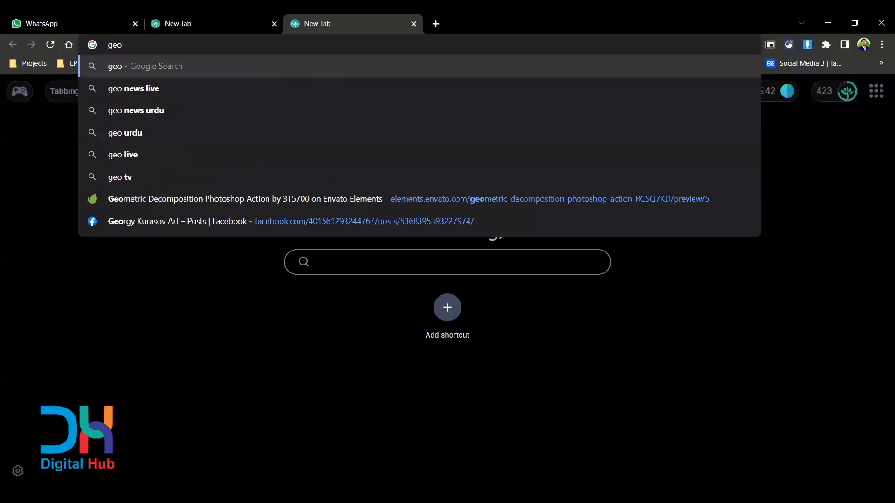
{"action": "type", "text": "matric patterns"}
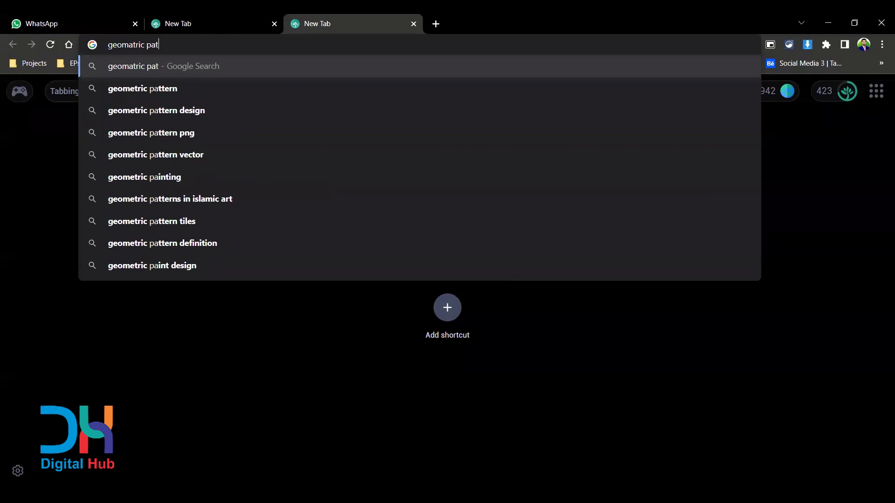
{"action": "key", "text": "Return"}
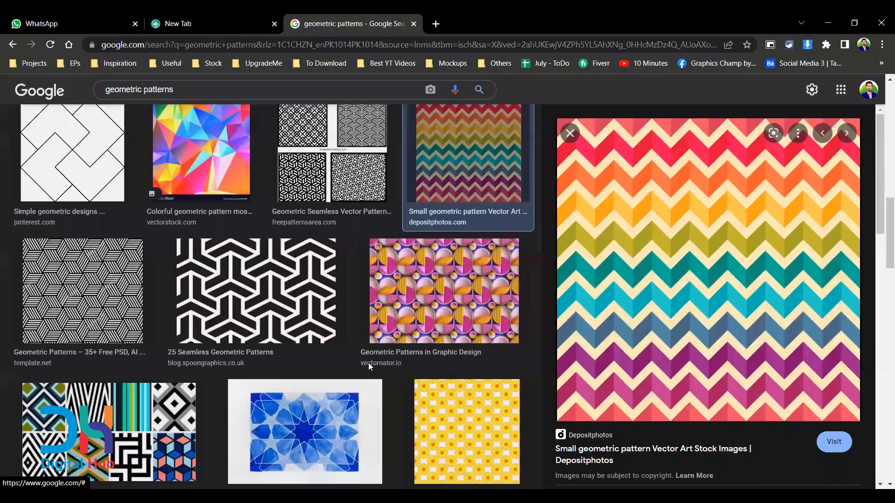
{"action": "scroll", "coordinate": [368, 363], "scroll_direction": "down", "scroll_amount": 5}
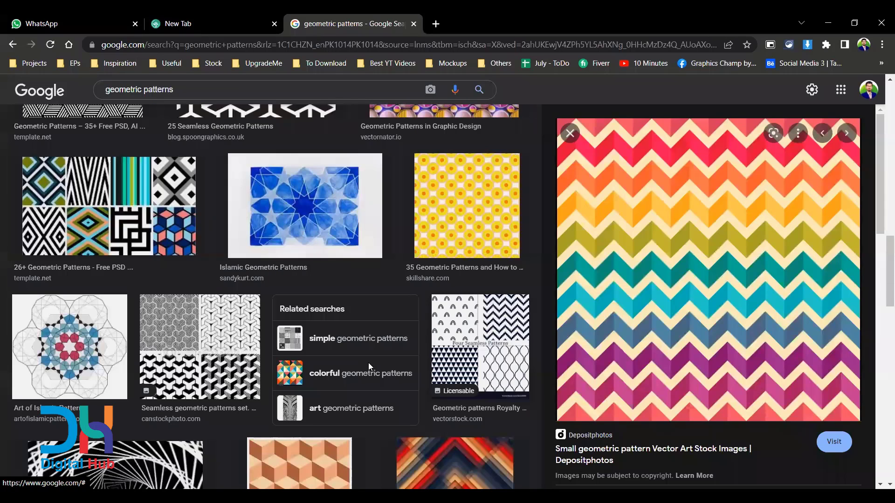
{"action": "scroll", "coordinate": [368, 363], "scroll_direction": "down", "scroll_amount": 7}
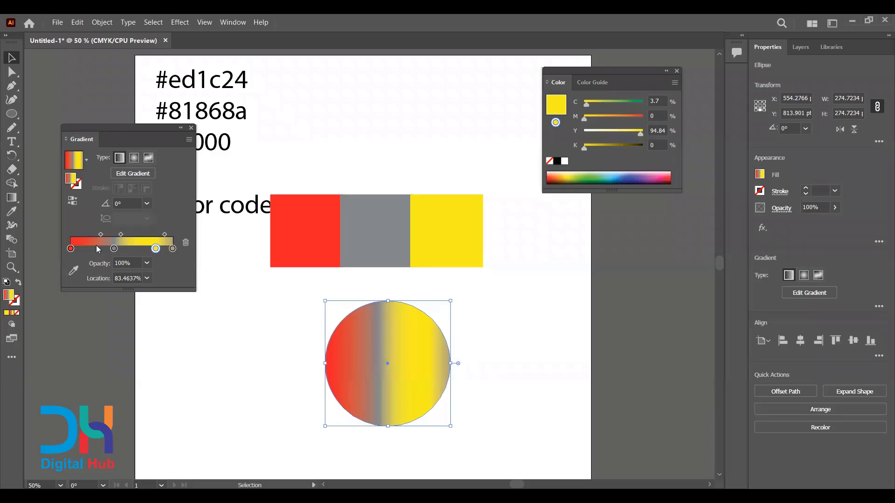
Move the gray stop of the circle's gradient to about 26% and add two yellow stops, one at about 65%
{"action": "left_click_drag", "start_coordinate": [114, 248], "coordinate": [98, 248]}
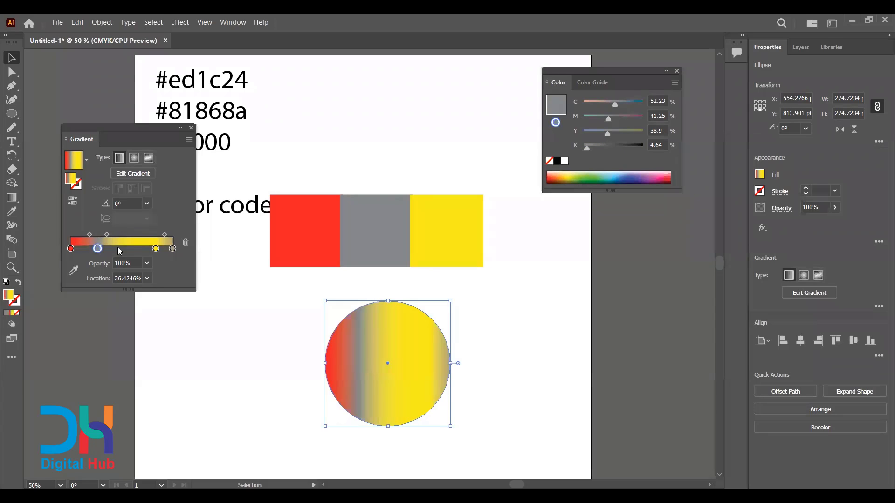
{"action": "left_click", "coordinate": [119, 249]}
{"action": "left_click", "coordinate": [138, 250]}
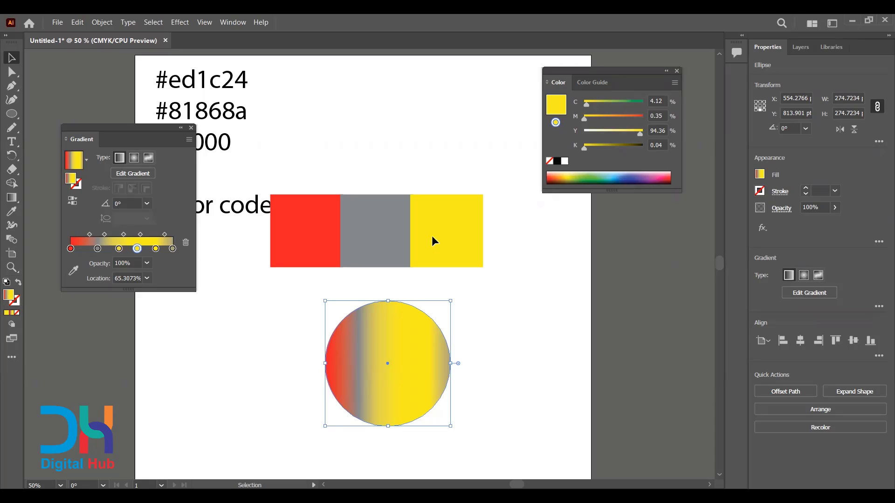
Switch the circle's fill to a solid color and back to the gradient, closing the gradient settings
{"action": "key", "text": "comma"}
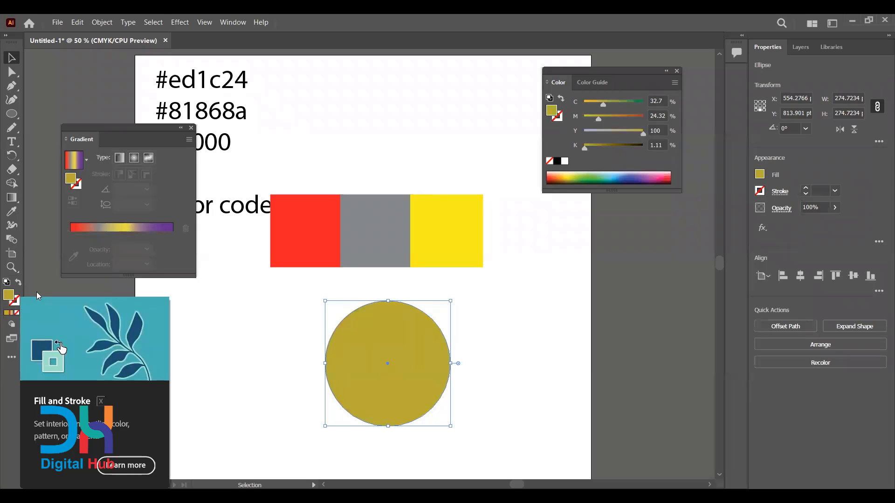
{"action": "left_click", "coordinate": [12, 314]}
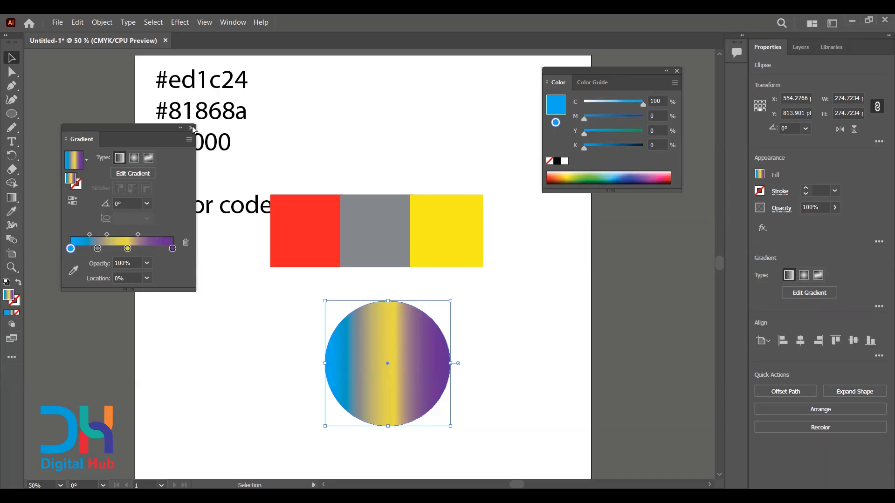
{"action": "left_click", "coordinate": [192, 128]}
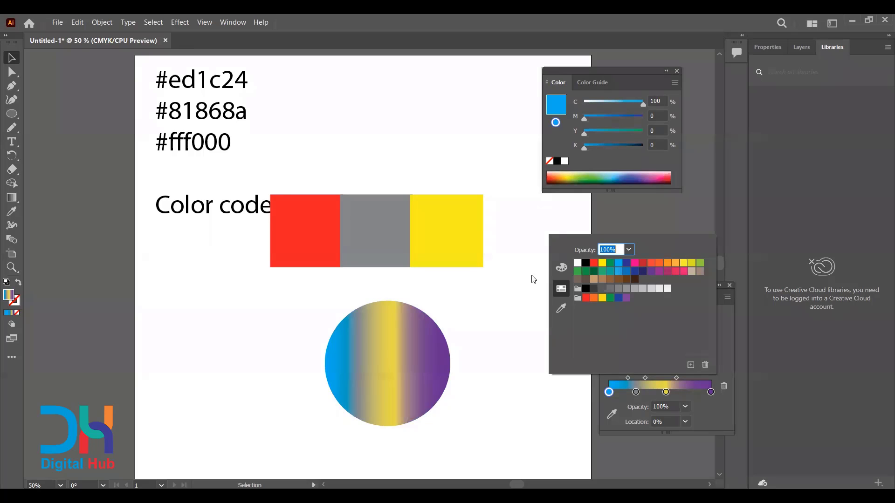
Select the gradient circle and draw a small rectangle with the same gradient fill above the yellow square
{"action": "left_click", "coordinate": [500, 290]}
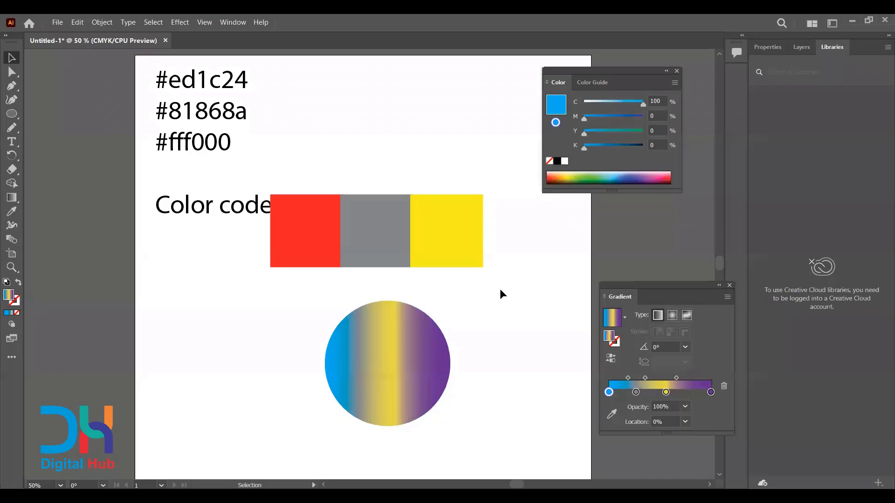
{"action": "left_click", "coordinate": [381, 376]}
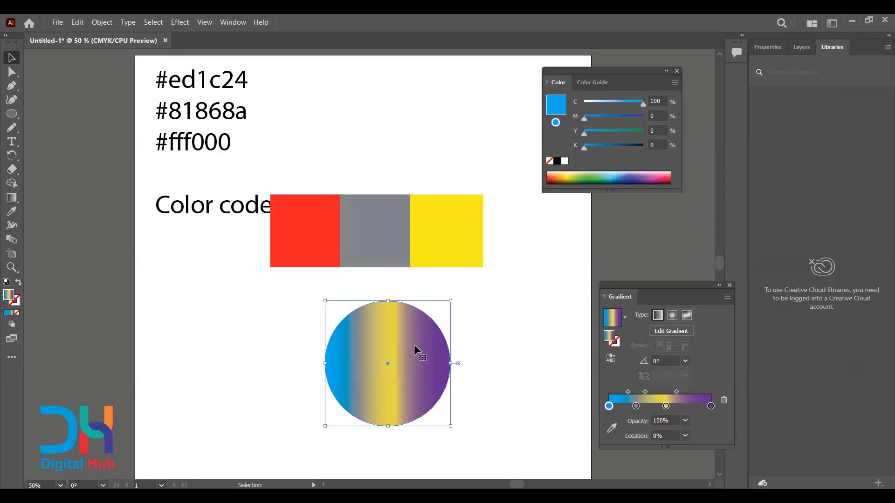
{"action": "key", "text": "m"}
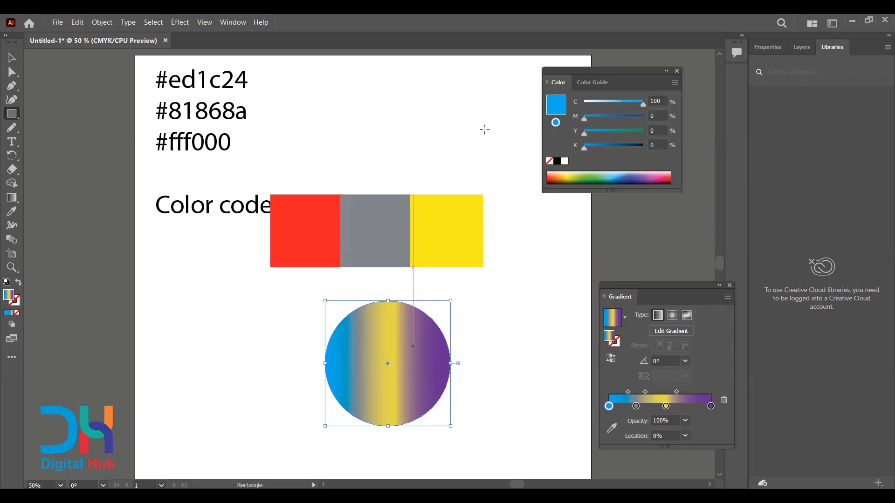
{"action": "left_click_drag", "start_coordinate": [424, 96], "coordinate": [465, 145]}
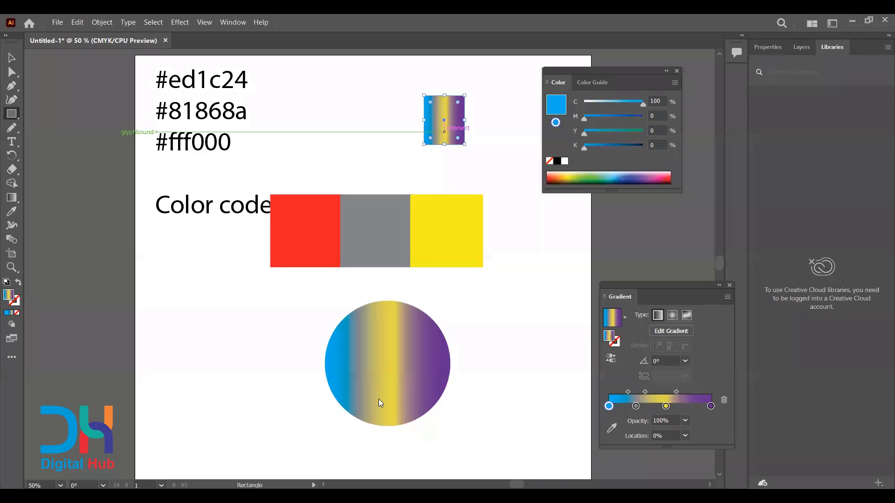
Switch to the browser and enter "how to" in the Google search box to bring up suggestions
{"action": "key", "text": "alt+Tab"}
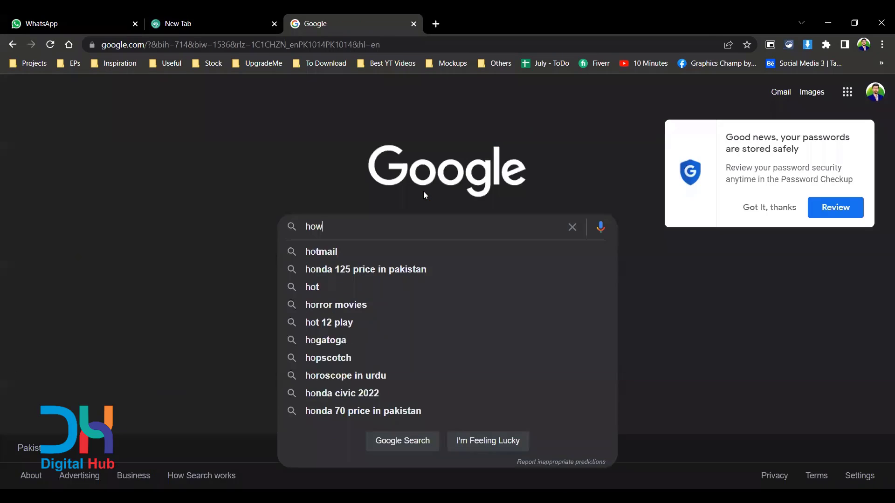
{"action": "type", "text": "w "}
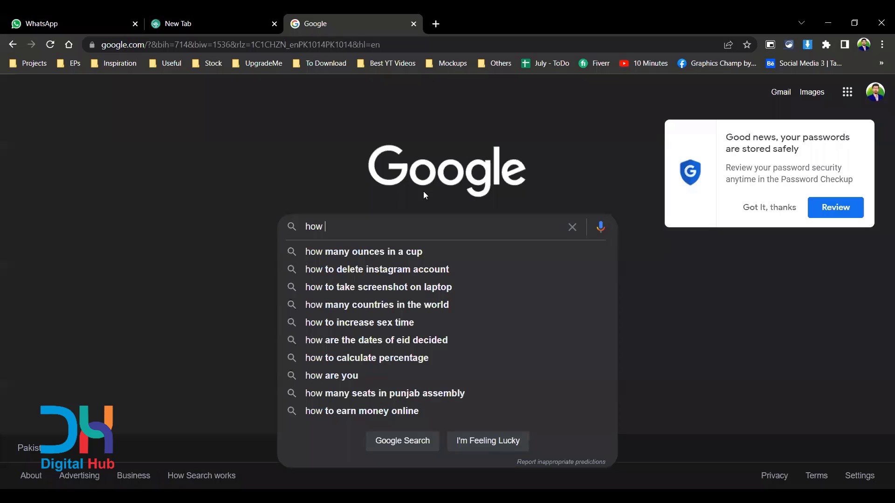
{"action": "type", "text": "to"}
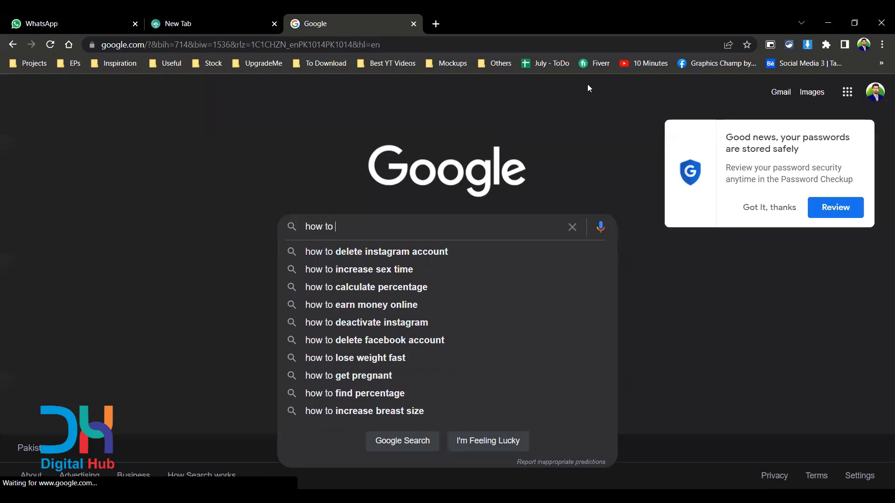
Open the browser's history and look through the visited pages for earlier searches
{"action": "key", "text": "ctrl+h"}
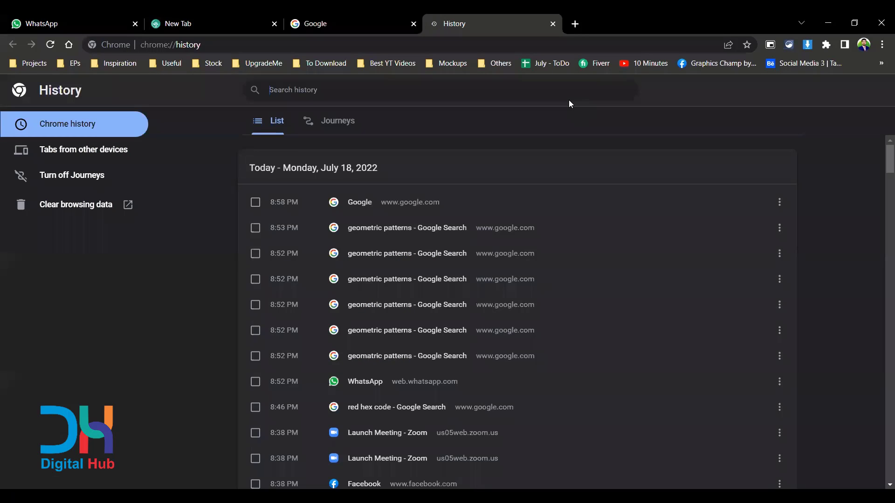
{"action": "scroll", "coordinate": [483, 228], "scroll_direction": "down", "scroll_amount": 20}
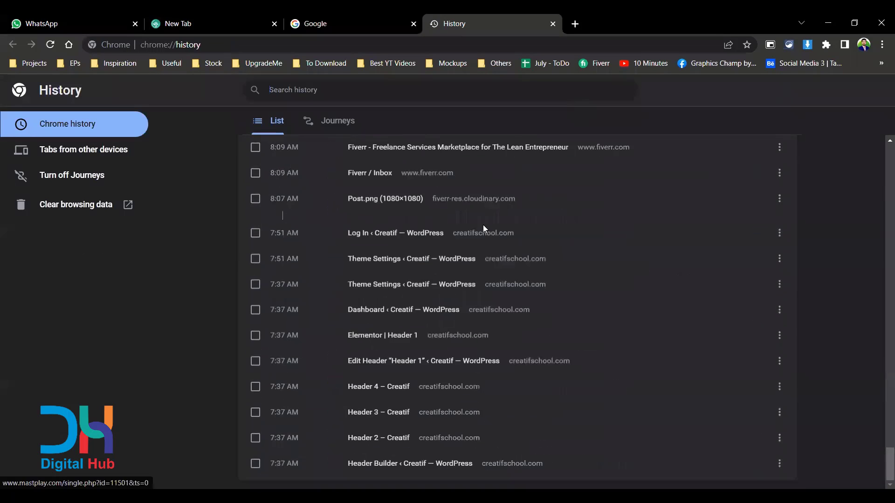
{"action": "scroll", "coordinate": [483, 224], "scroll_direction": "up", "scroll_amount": 20}
{"action": "scroll", "coordinate": [485, 229], "scroll_direction": "down", "scroll_amount": 5}
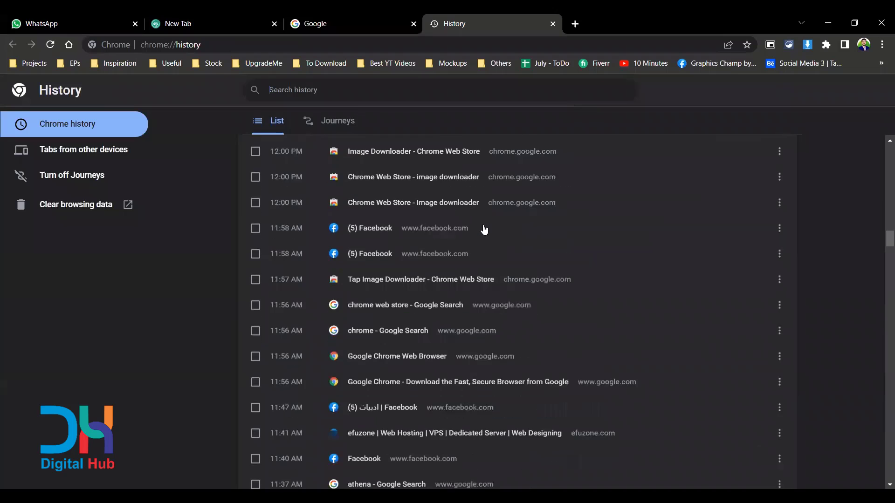
{"action": "scroll", "coordinate": [484, 229], "scroll_direction": "down", "scroll_amount": 20}
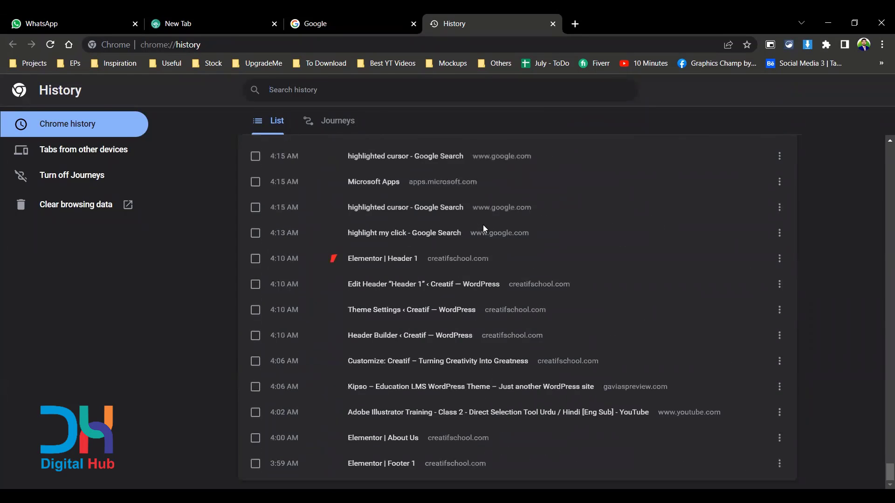
{"action": "scroll", "coordinate": [479, 270], "scroll_direction": "down", "scroll_amount": 15}
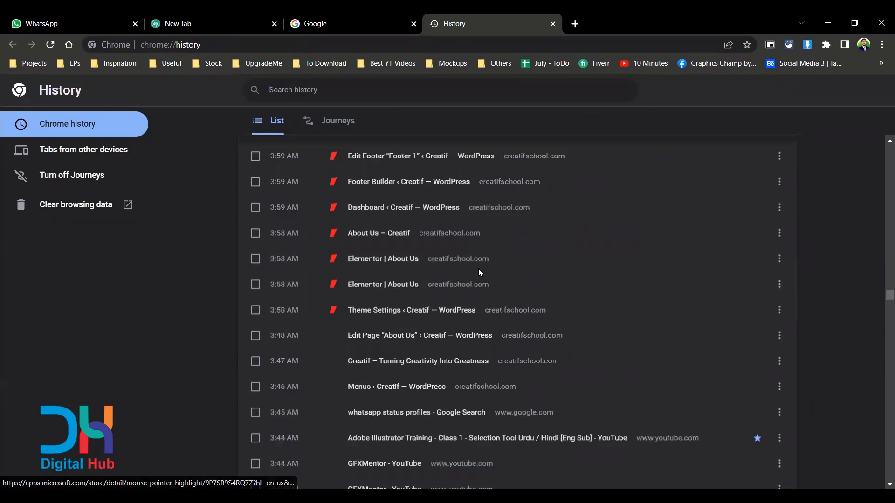
{"action": "scroll", "coordinate": [480, 274], "scroll_direction": "down", "scroll_amount": 20}
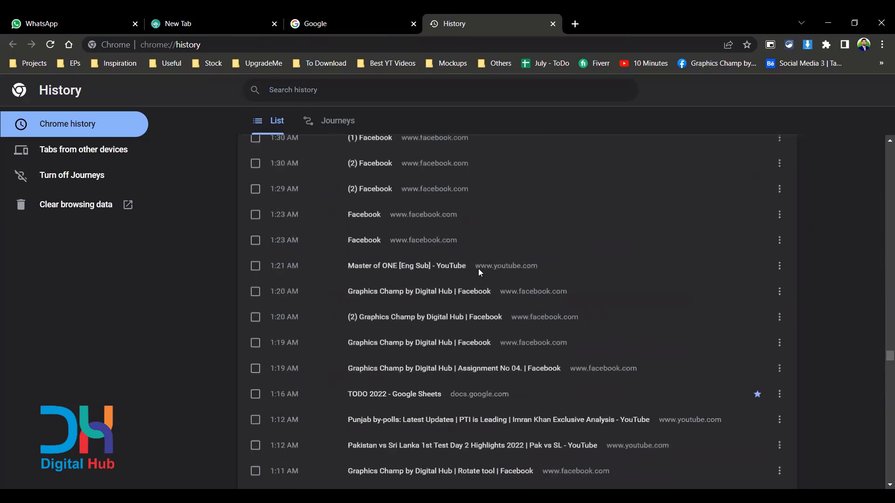
{"action": "scroll", "coordinate": [480, 273], "scroll_direction": "down", "scroll_amount": 2}
{"action": "scroll", "coordinate": [480, 272], "scroll_direction": "up", "scroll_amount": 5}
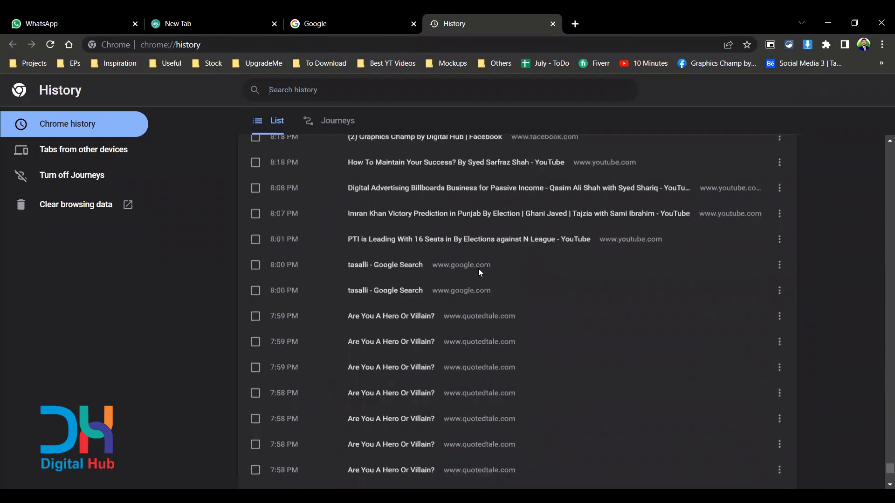
{"action": "scroll", "coordinate": [480, 269], "scroll_direction": "up", "scroll_amount": 20}
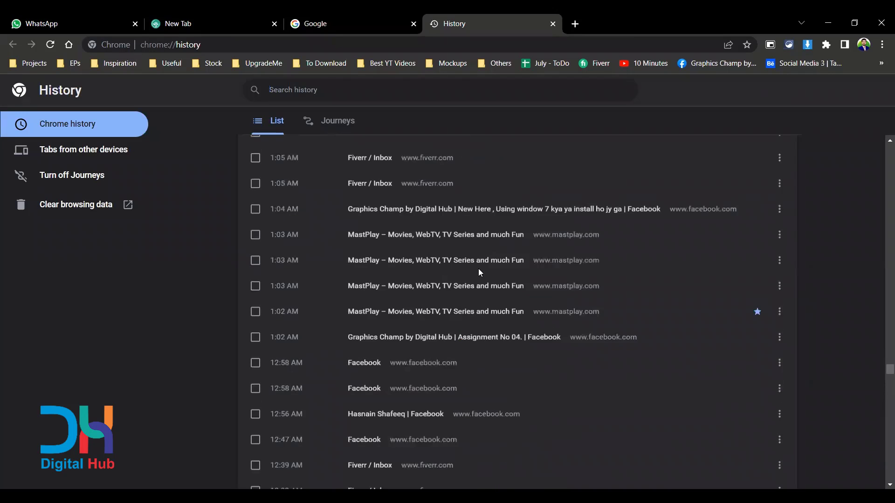
{"action": "scroll", "coordinate": [480, 272], "scroll_direction": "up", "scroll_amount": 15}
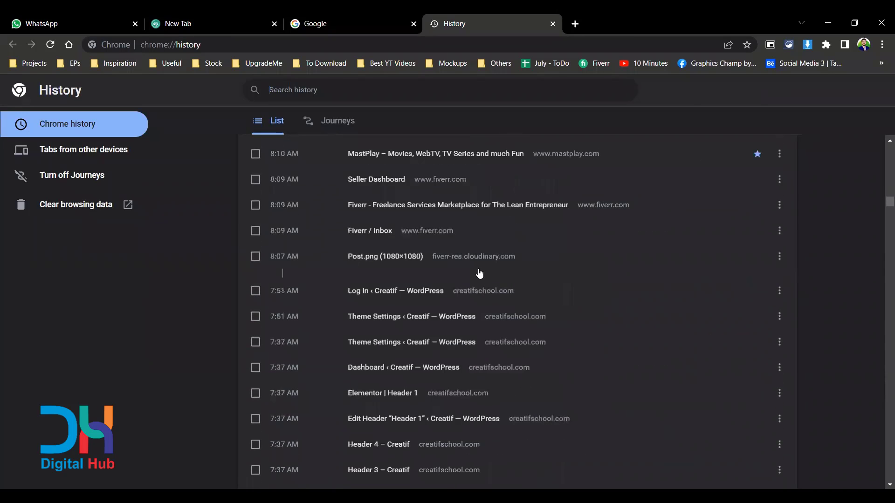
{"action": "scroll", "coordinate": [480, 273], "scroll_direction": "up", "scroll_amount": 10}
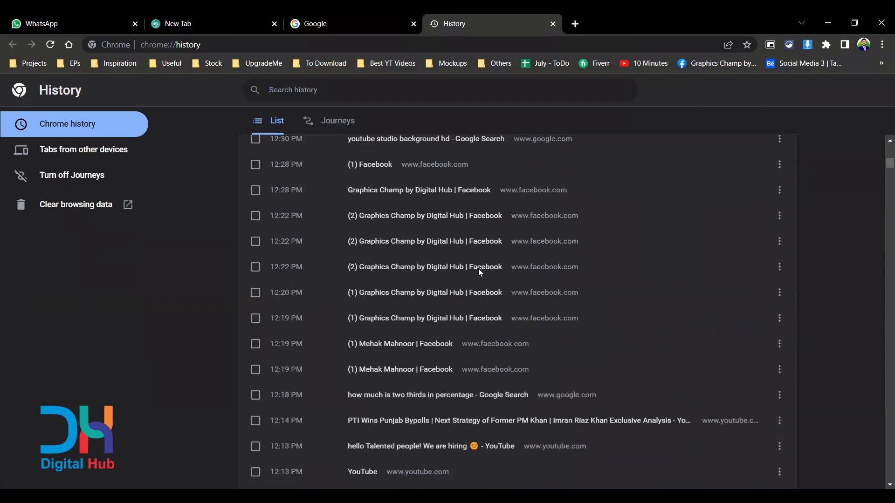
{"action": "scroll", "coordinate": [481, 273], "scroll_direction": "down", "scroll_amount": 10}
{"action": "scroll", "coordinate": [480, 274], "scroll_direction": "down", "scroll_amount": 20}
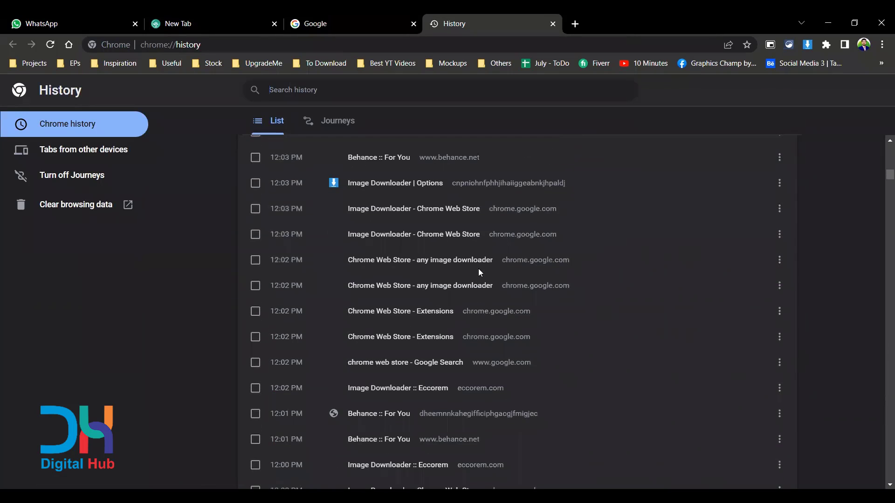
{"action": "scroll", "coordinate": [480, 273], "scroll_direction": "down", "scroll_amount": 20}
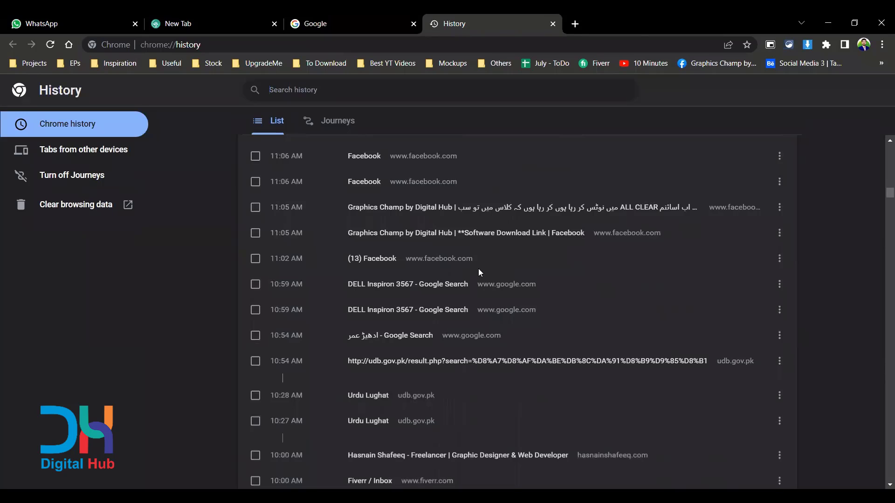
Search the browsing history for "how to" and look through the matching entries down to the oldest loaded ones
{"action": "type", "text": "how to"}
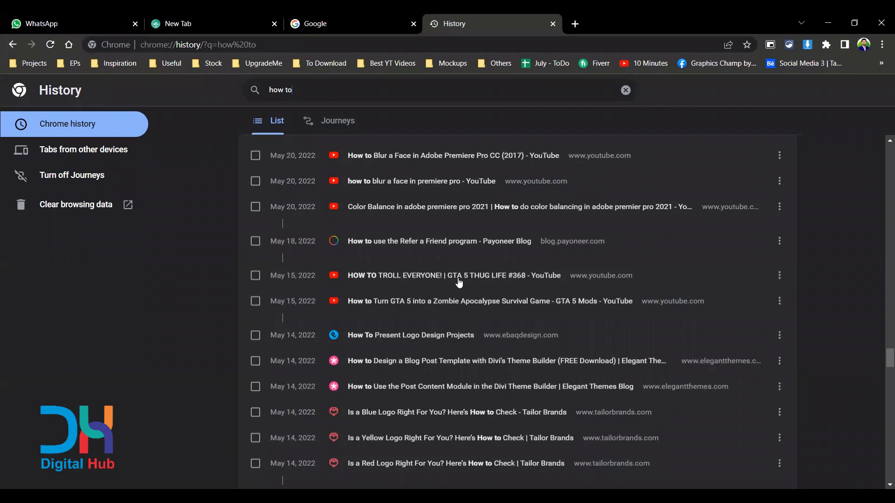
{"action": "scroll", "coordinate": [457, 280], "scroll_direction": "up", "scroll_amount": 2}
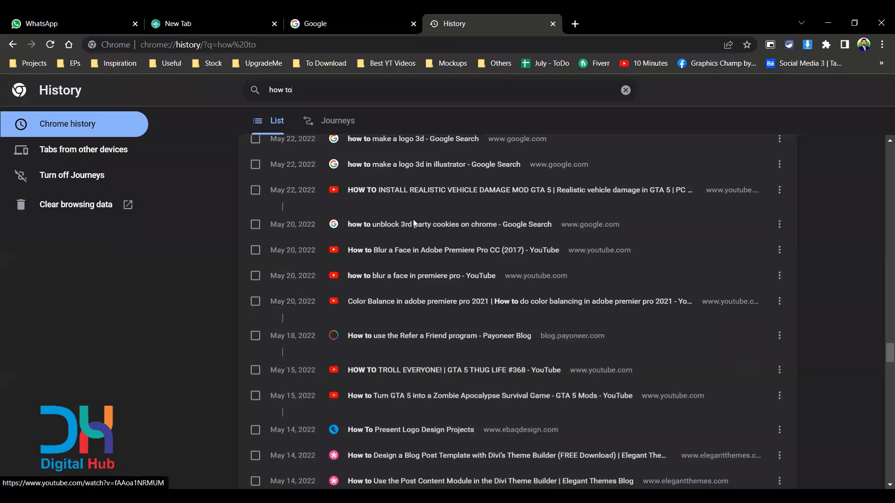
{"action": "scroll", "coordinate": [415, 223], "scroll_direction": "up", "scroll_amount": 7}
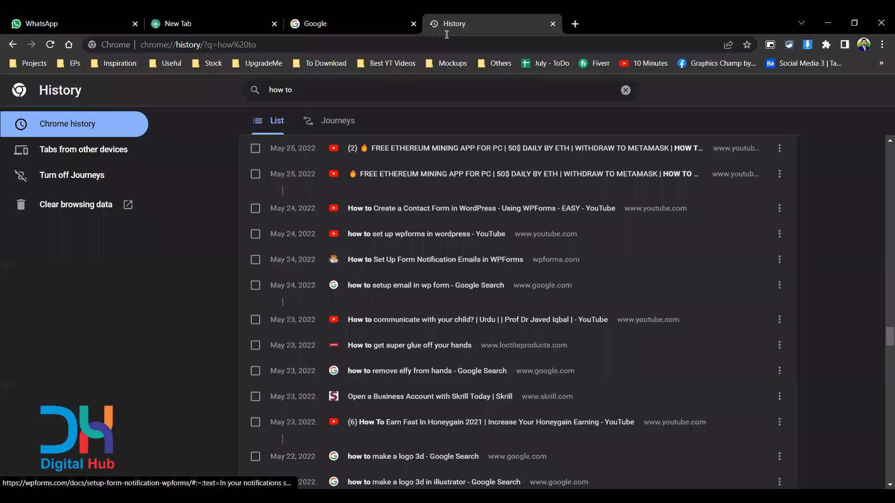
{"action": "key", "text": "End"}
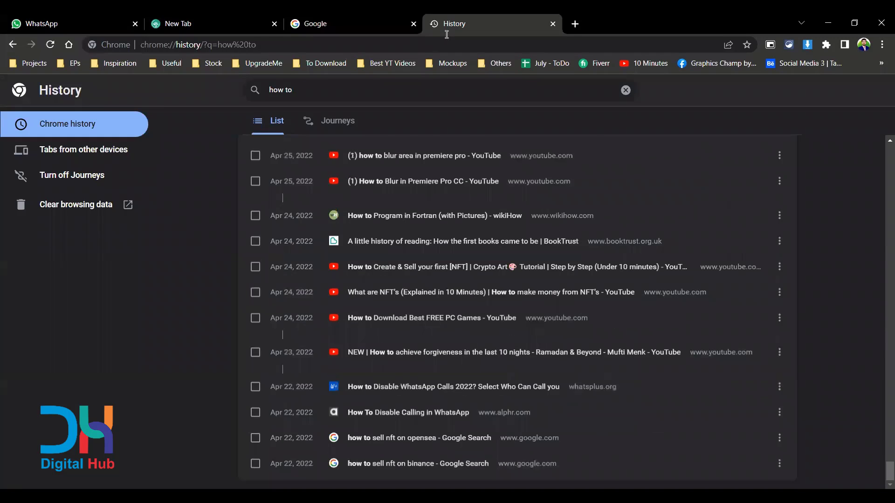
{"action": "left_click", "coordinate": [441, 96]}
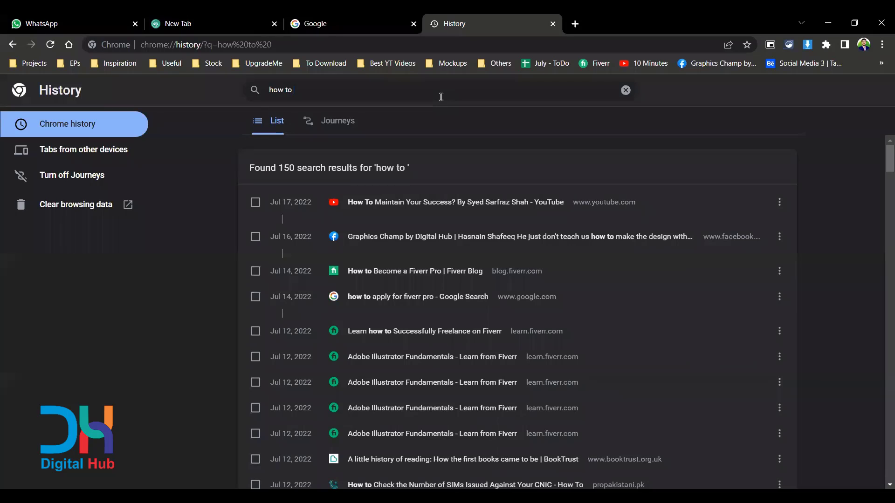